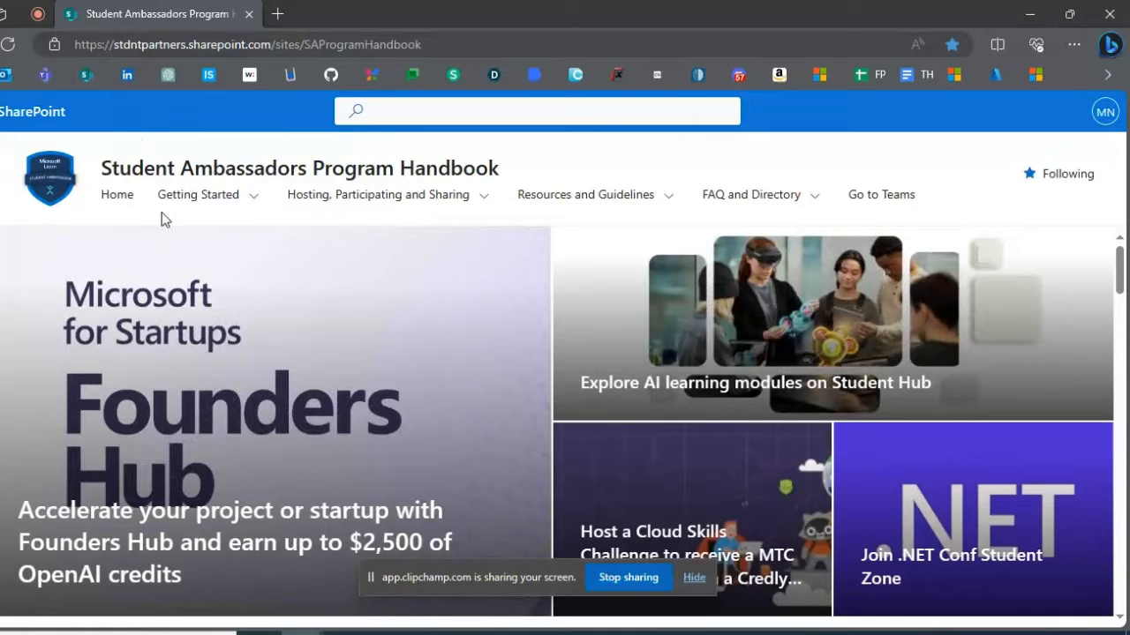
- Open the handbook's Advancing Milestones page and review the Alpha to Beta requirements for hosting a Cloud Skills Challenge
{"action": "mouse_move", "coordinate": [226, 203]}
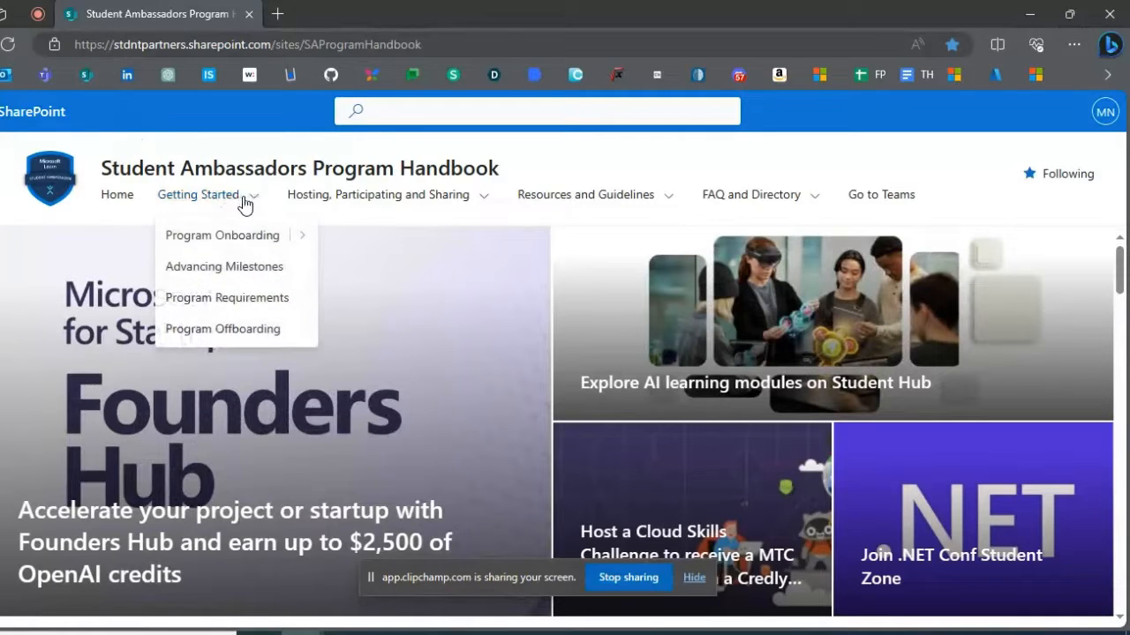
{"action": "left_click", "coordinate": [251, 267]}
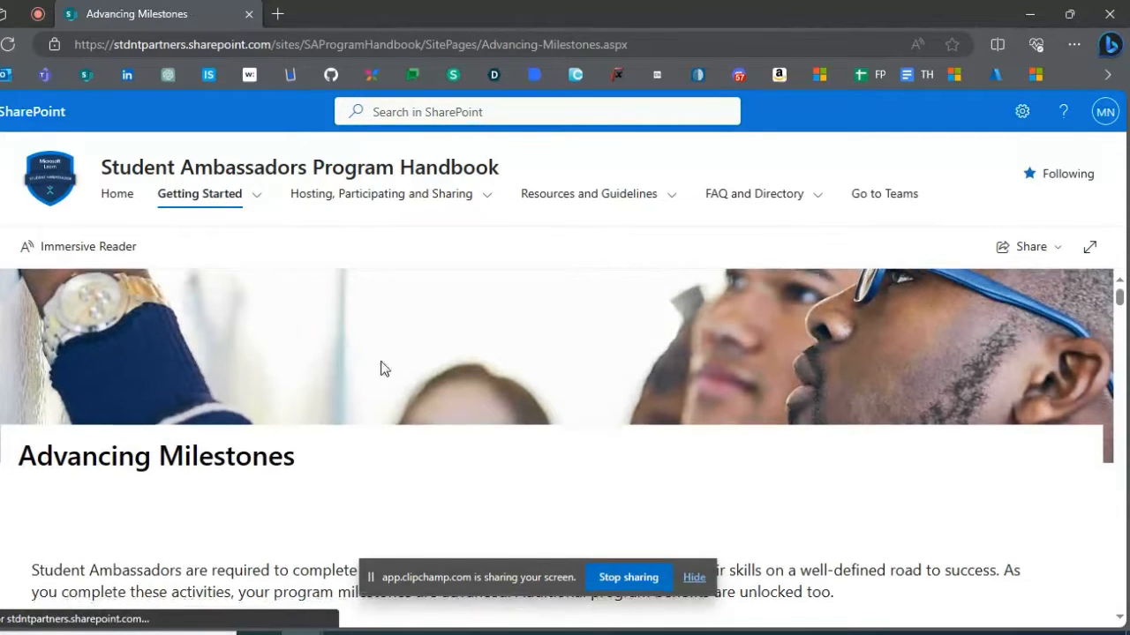
{"action": "scroll", "coordinate": [383, 368], "scroll_direction": "down", "scroll_amount": 6}
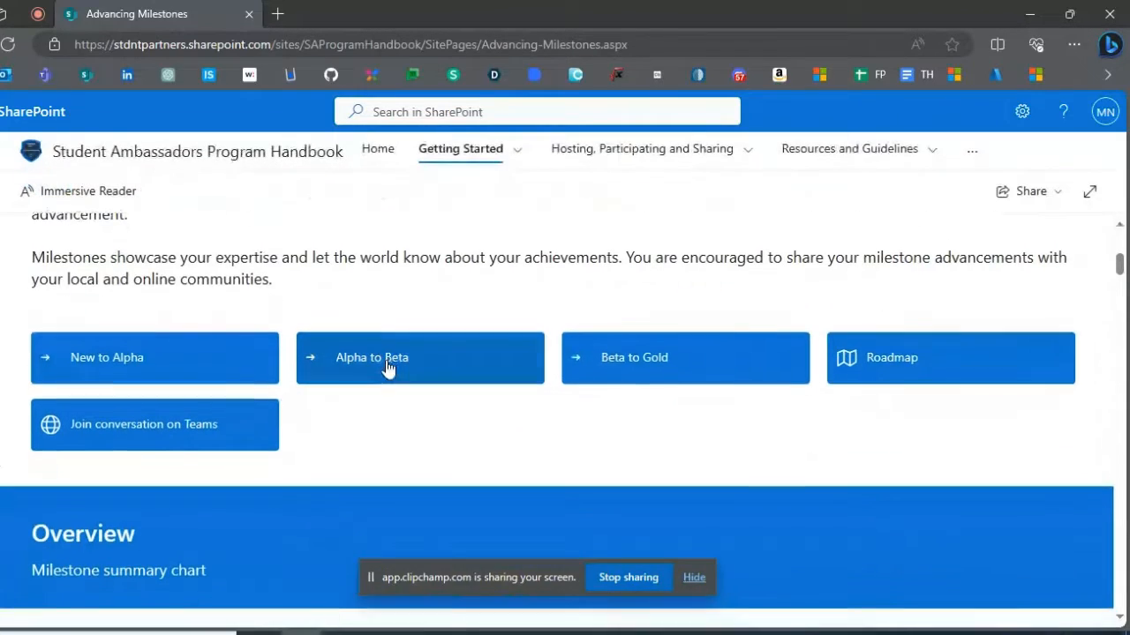
{"action": "left_click", "coordinate": [388, 367]}
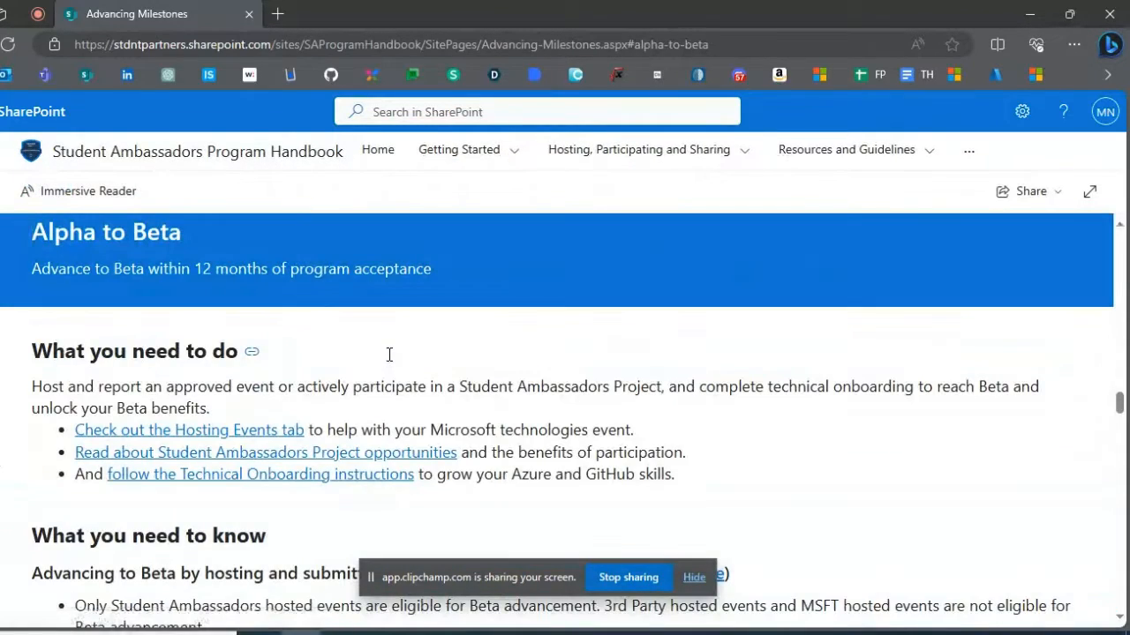
{"action": "scroll", "coordinate": [389, 354], "scroll_direction": "down", "scroll_amount": 1}
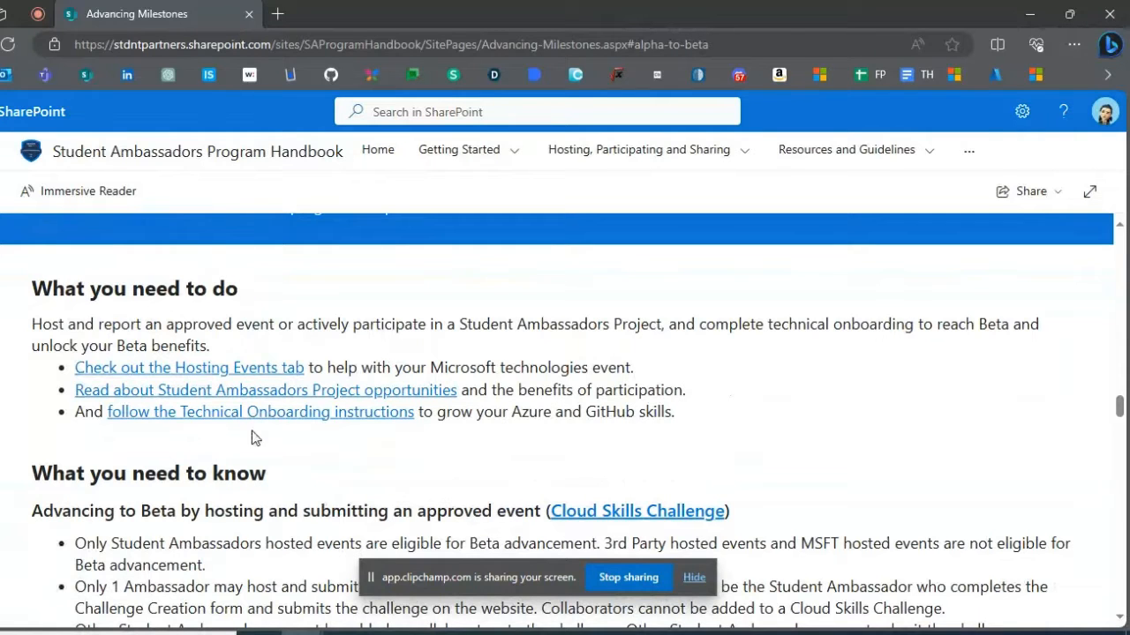
{"action": "scroll", "coordinate": [252, 431], "scroll_direction": "down", "scroll_amount": 3}
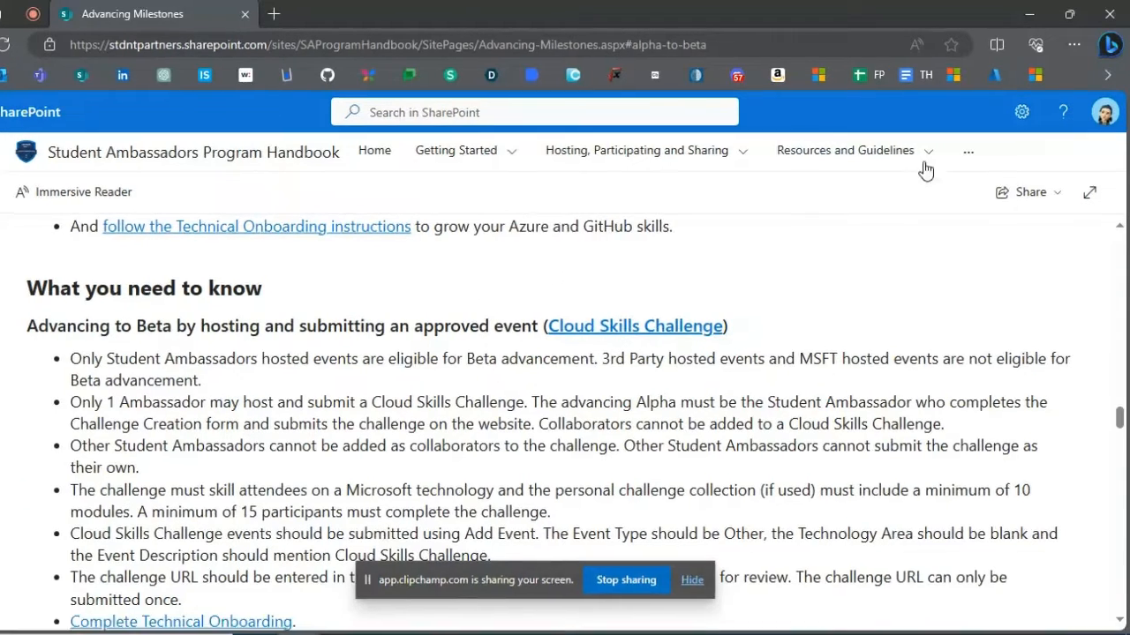
- Open the Cloud Skills Challenge Creation form from the handbook's Active Forms page
{"action": "left_click", "coordinate": [927, 154]}
{"action": "left_click", "coordinate": [834, 185]}
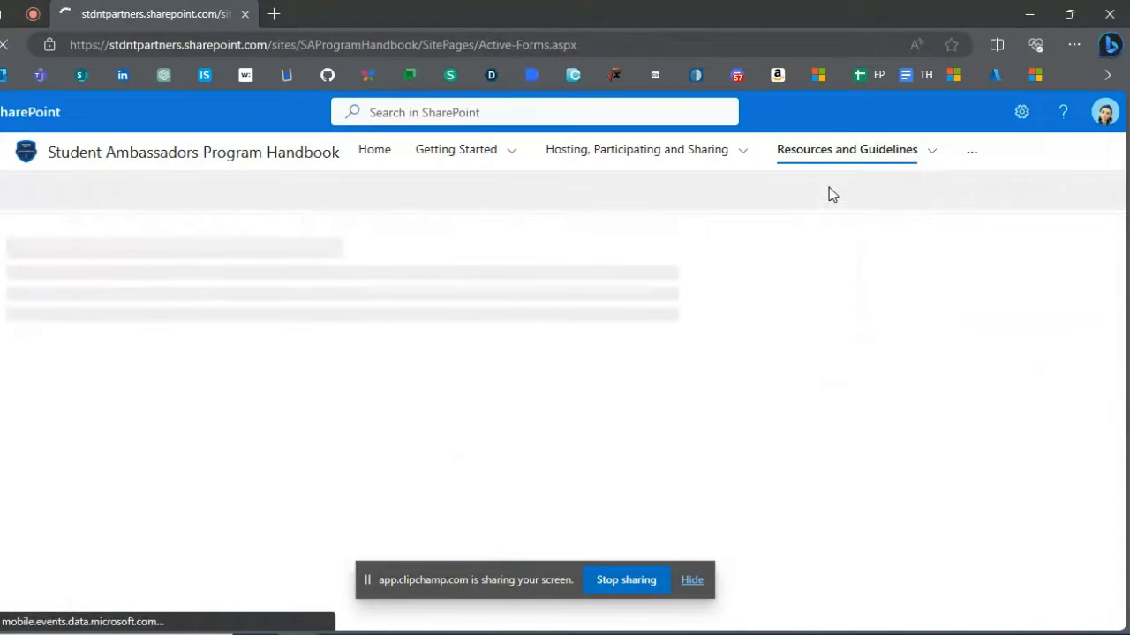
{"action": "scroll", "coordinate": [430, 320], "scroll_direction": "down", "scroll_amount": 2}
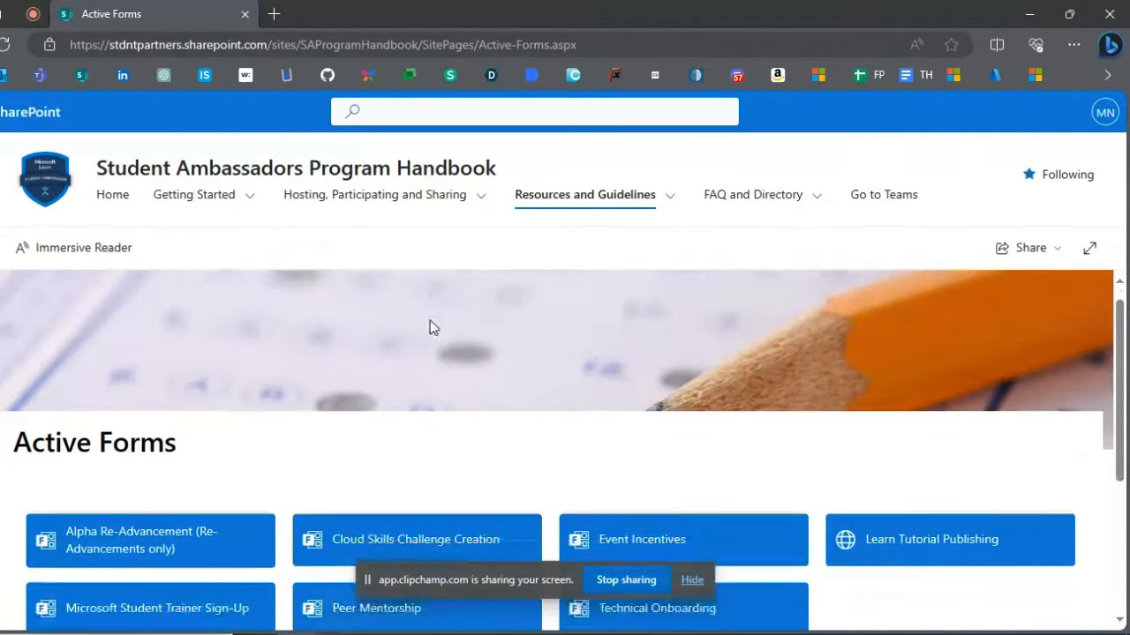
{"action": "left_click", "coordinate": [435, 402]}
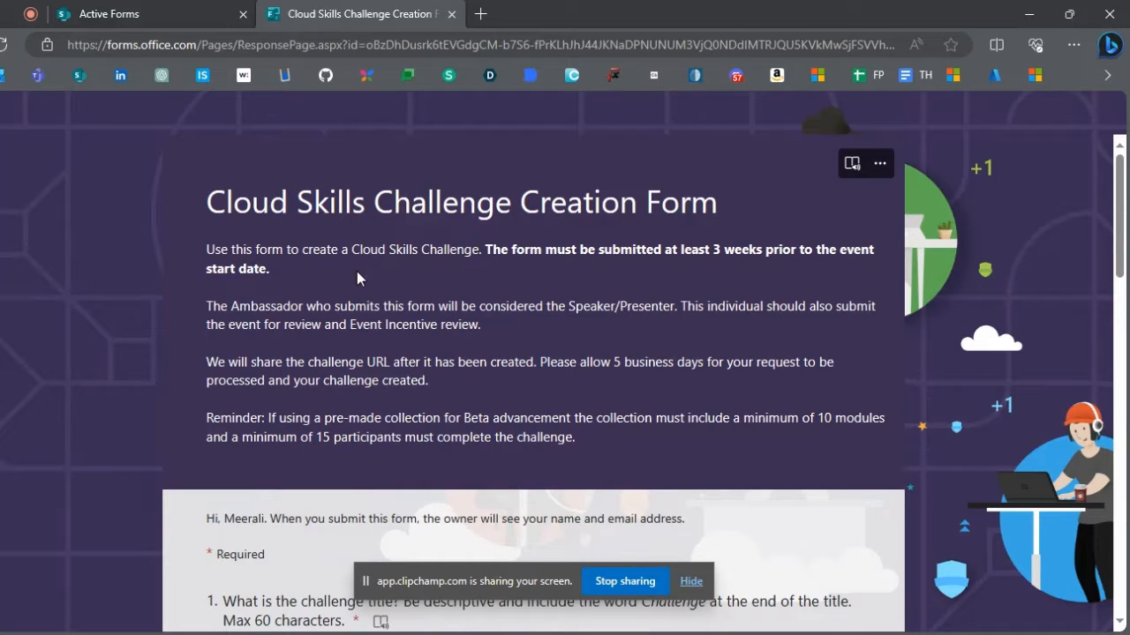
- Return to the handbook and open its Cloud Skills Challenge page under Hosting Events
{"action": "left_click", "coordinate": [190, 11]}
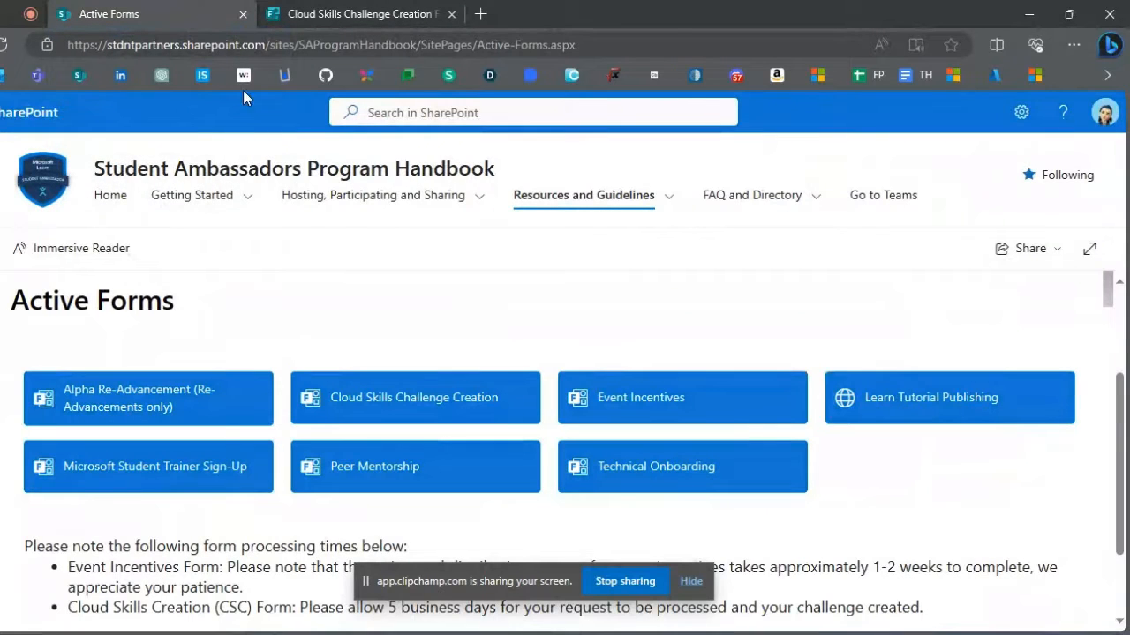
{"action": "mouse_move", "coordinate": [423, 213]}
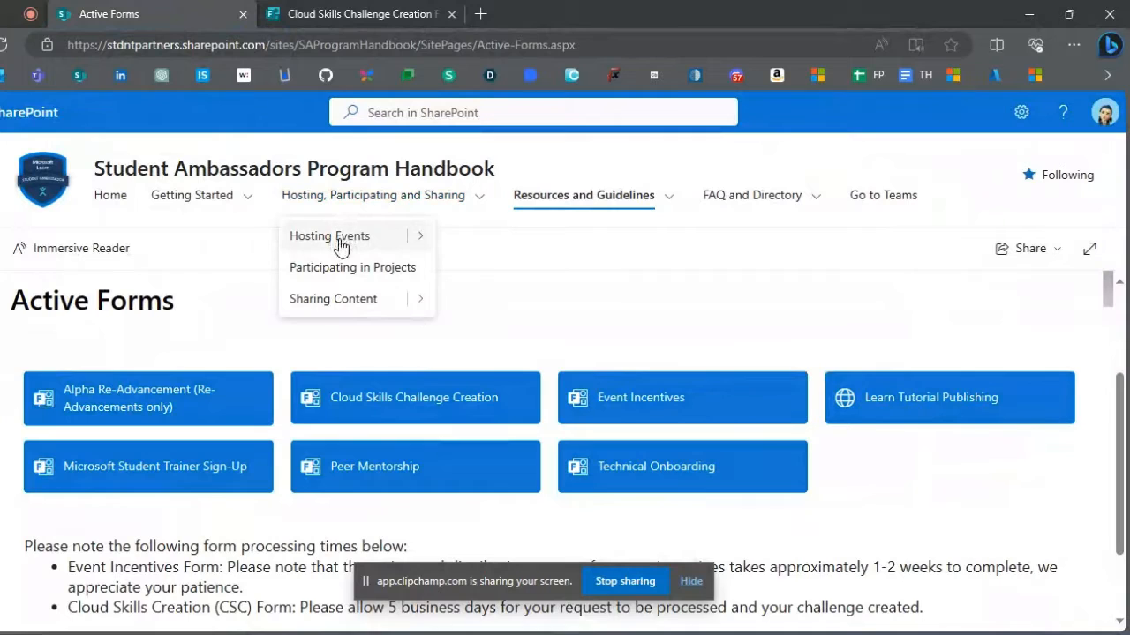
{"action": "left_click", "coordinate": [415, 241]}
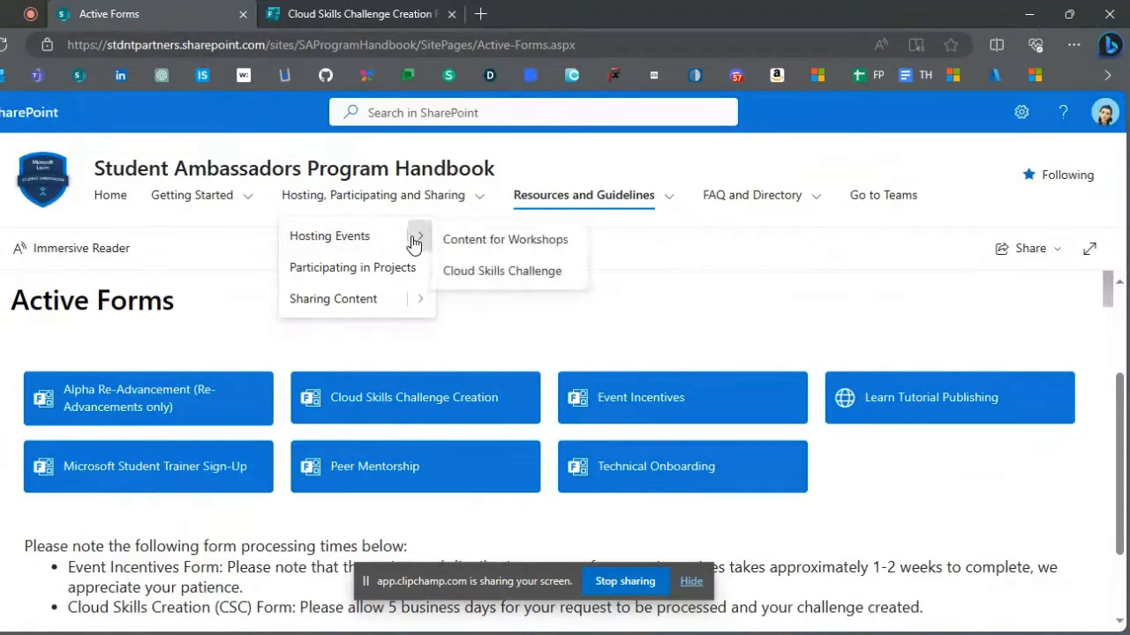
{"action": "left_click", "coordinate": [475, 272]}
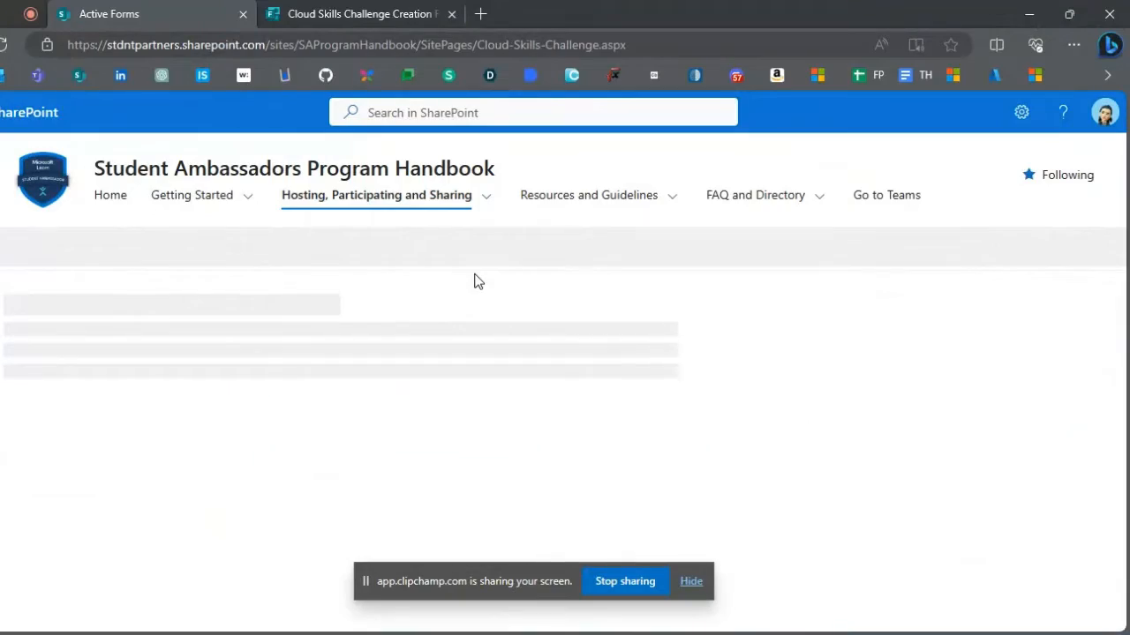
- Review the pre-made challenge collections and the certification voucher rules on the Cloud Skills Challenge page
{"action": "scroll", "coordinate": [474, 283], "scroll_direction": "down", "scroll_amount": 10}
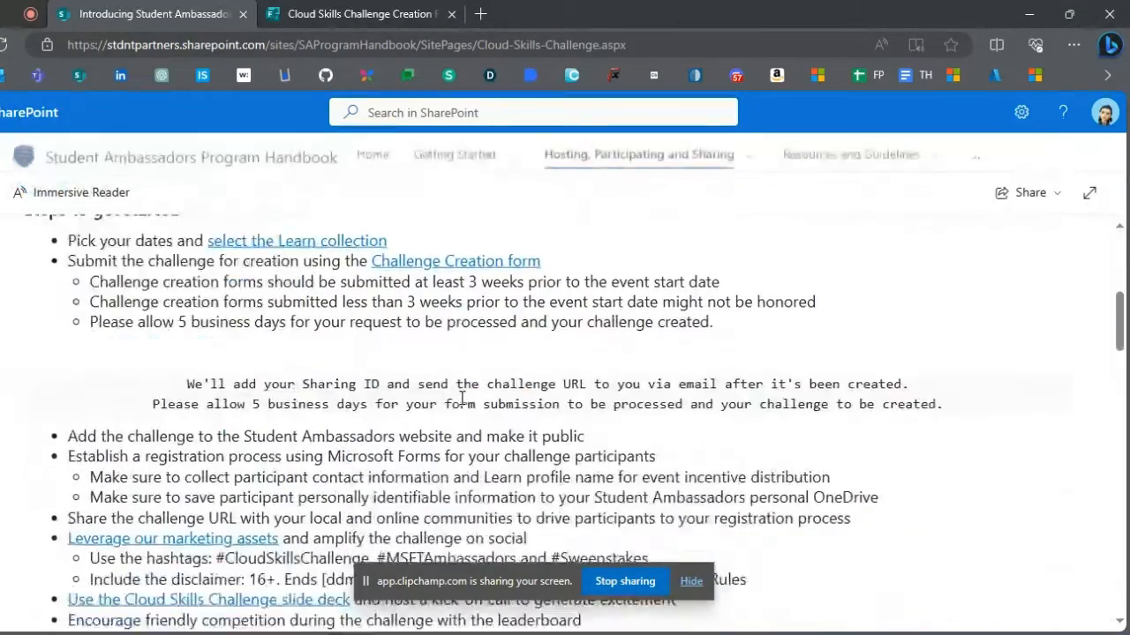
{"action": "scroll", "coordinate": [461, 399], "scroll_direction": "down", "scroll_amount": 8}
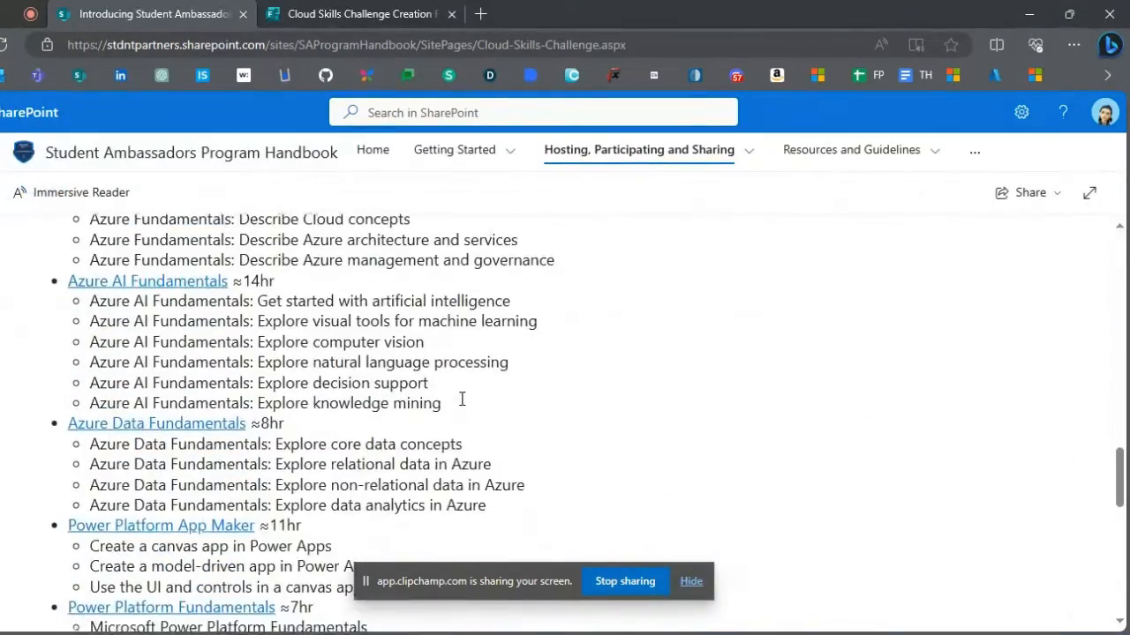
{"action": "scroll", "coordinate": [461, 399], "scroll_direction": "down", "scroll_amount": 1}
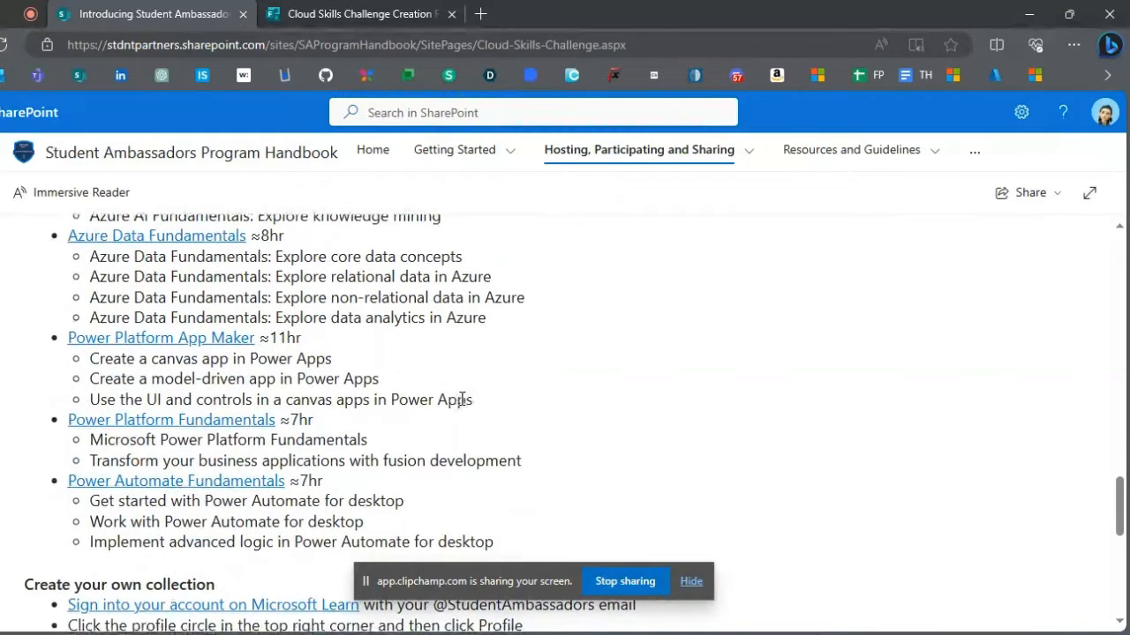
{"action": "scroll", "coordinate": [461, 399], "scroll_direction": "up", "scroll_amount": 4}
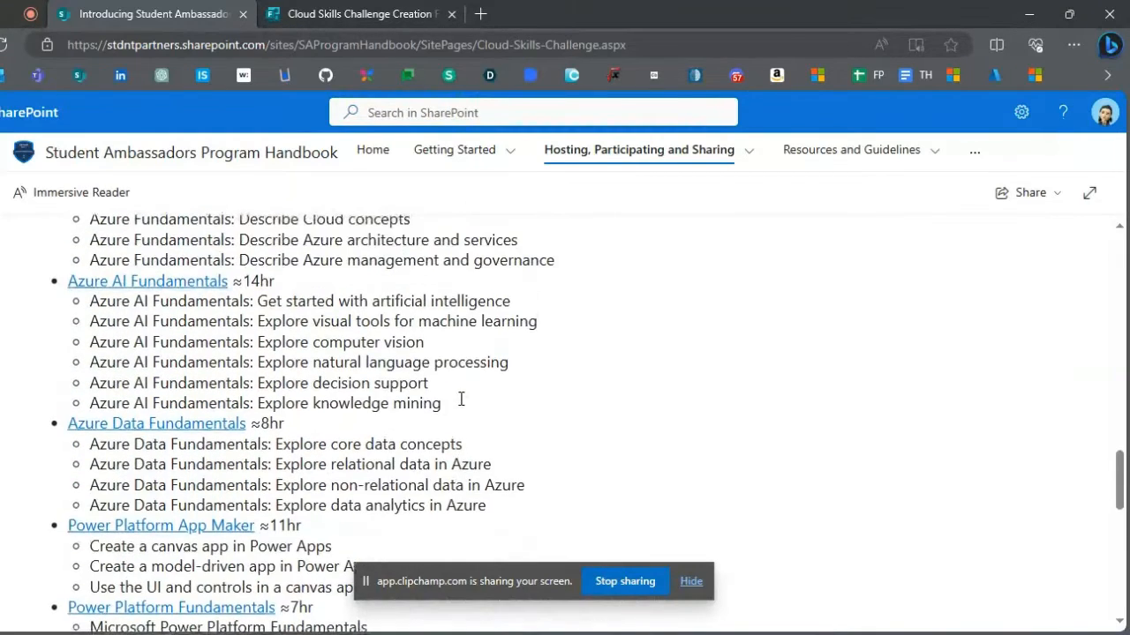
{"action": "scroll", "coordinate": [461, 399], "scroll_direction": "up", "scroll_amount": 2}
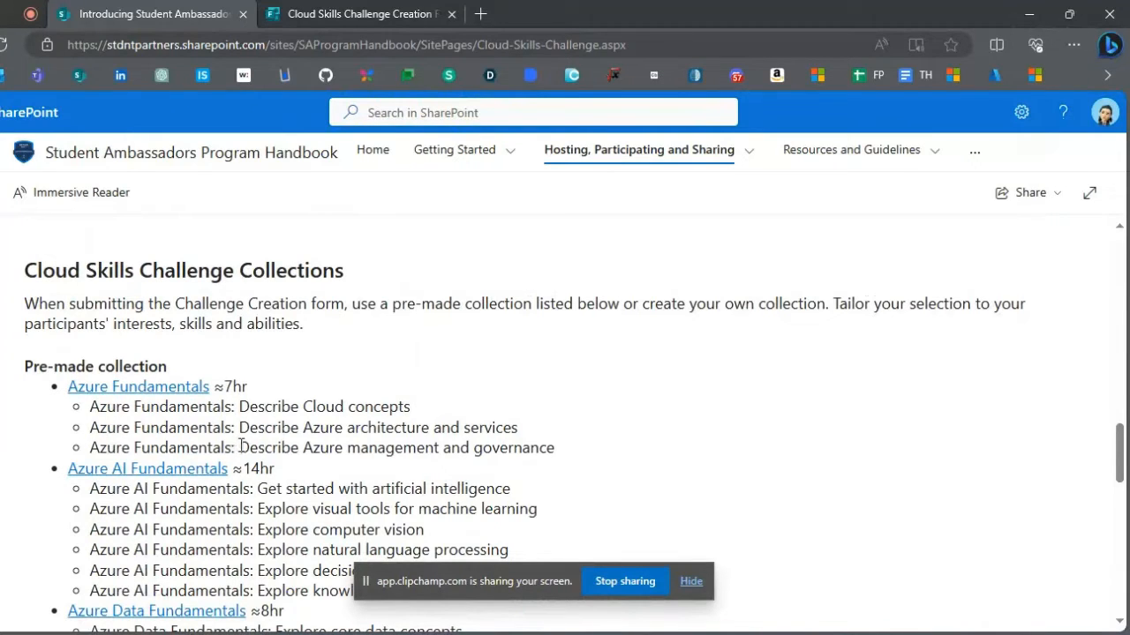
{"action": "scroll", "coordinate": [343, 452], "scroll_direction": "up", "scroll_amount": 5}
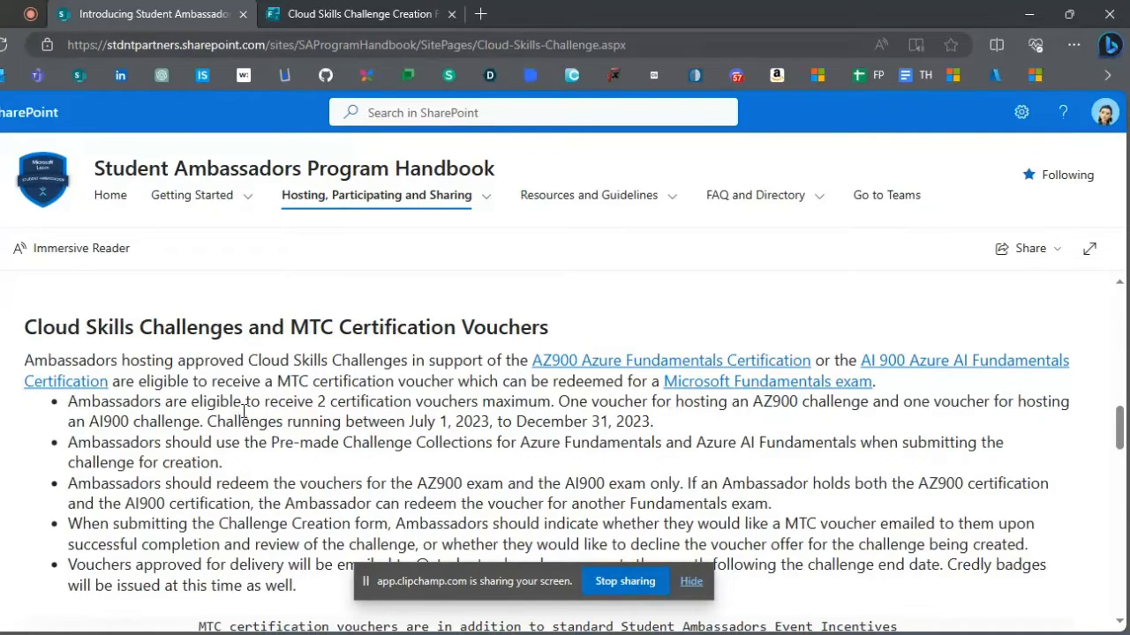
{"action": "scroll", "coordinate": [244, 411], "scroll_direction": "down", "scroll_amount": 8}
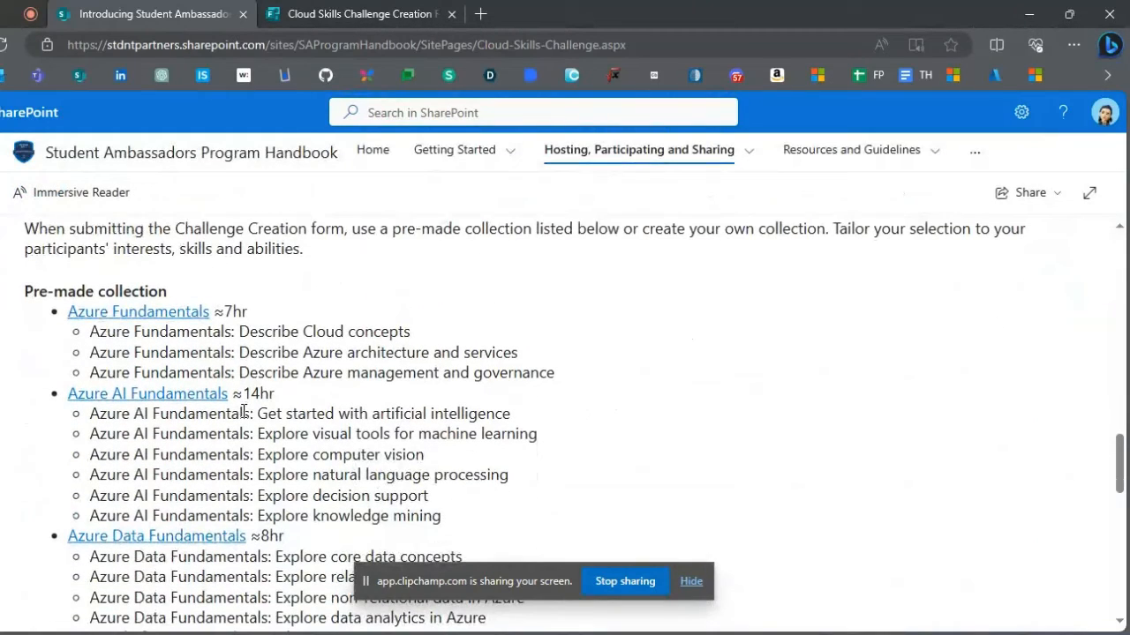
{"action": "scroll", "coordinate": [243, 412], "scroll_direction": "down", "scroll_amount": 3}
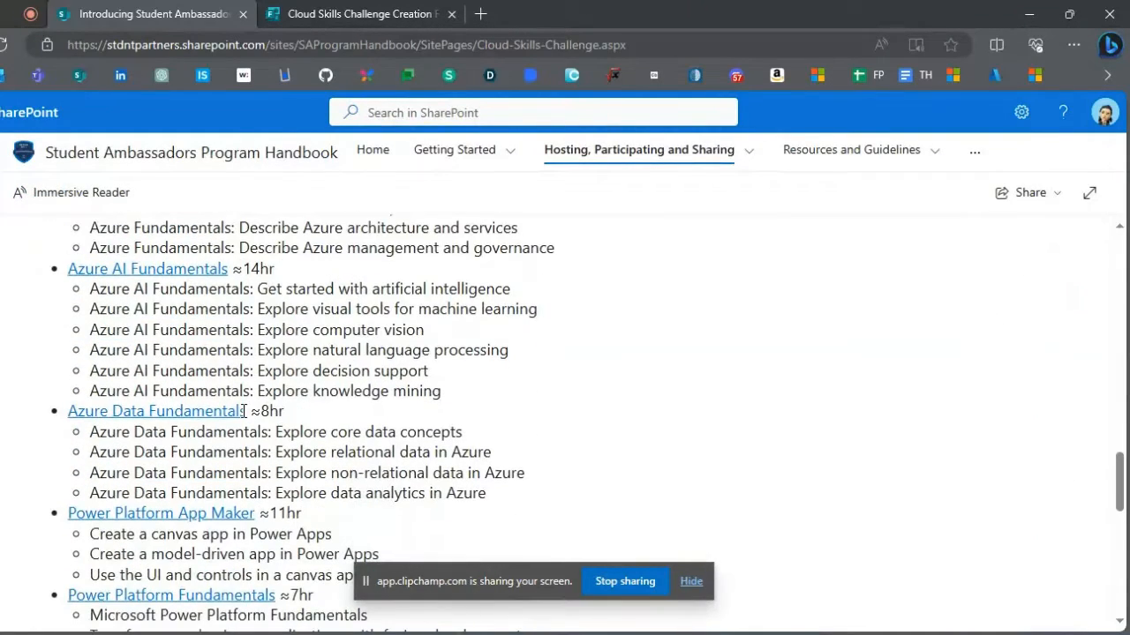
{"action": "scroll", "coordinate": [244, 414], "scroll_direction": "up", "scroll_amount": 1}
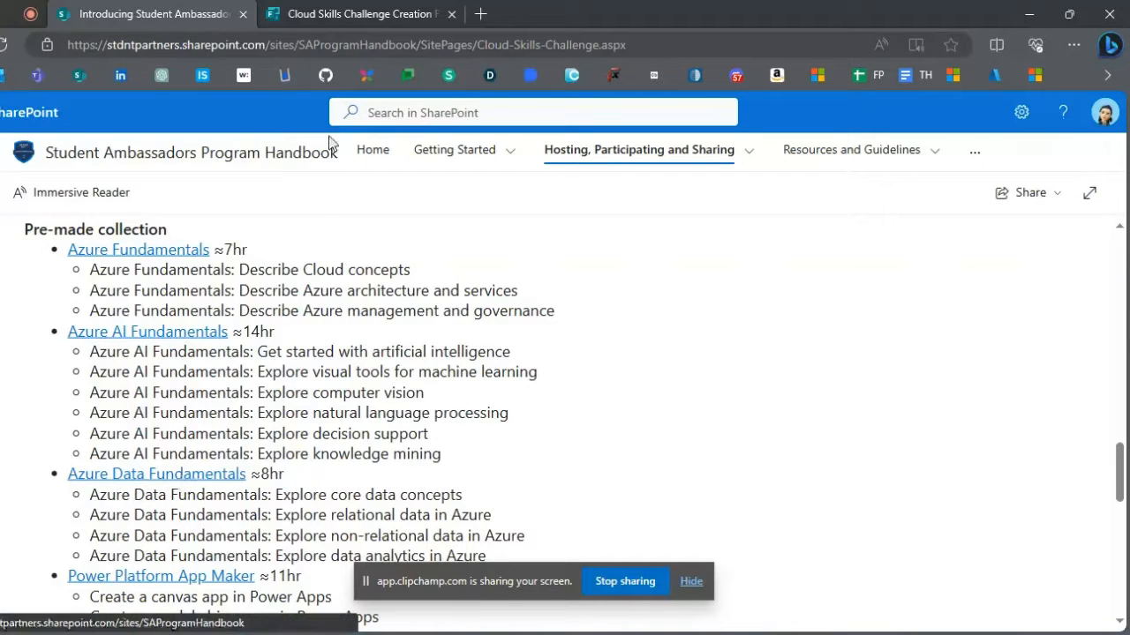
- Enter "A Dive into Azure Data Ocean Challenge" as the challenge title in the creation form
{"action": "left_click", "coordinate": [366, 24]}
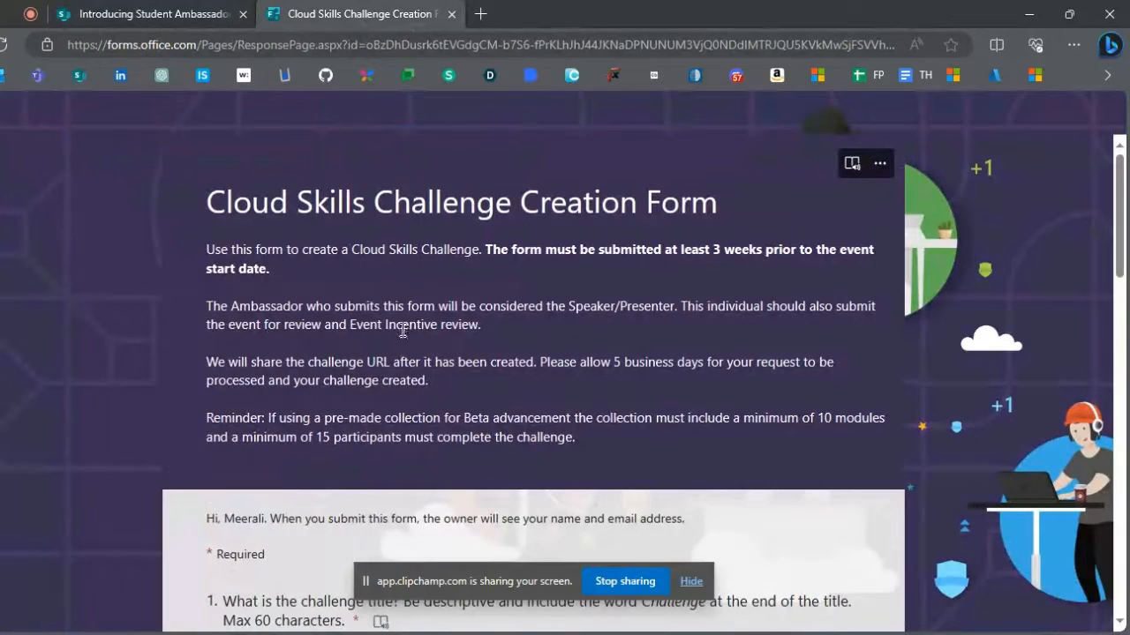
{"action": "scroll", "coordinate": [401, 331], "scroll_direction": "down", "scroll_amount": 2}
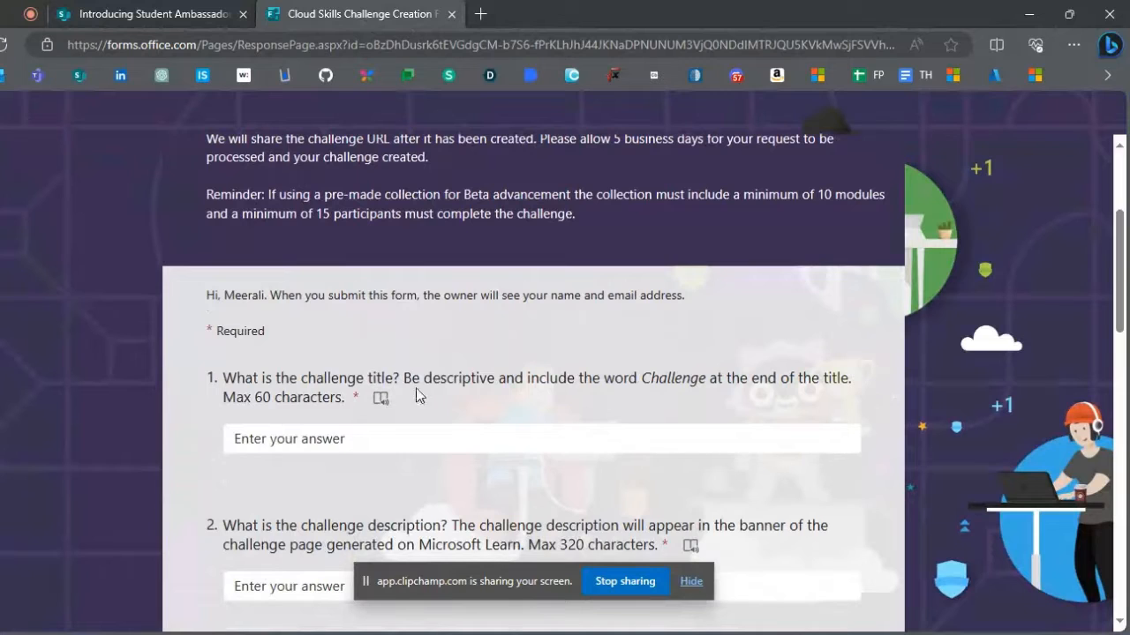
{"action": "left_click", "coordinate": [258, 433]}
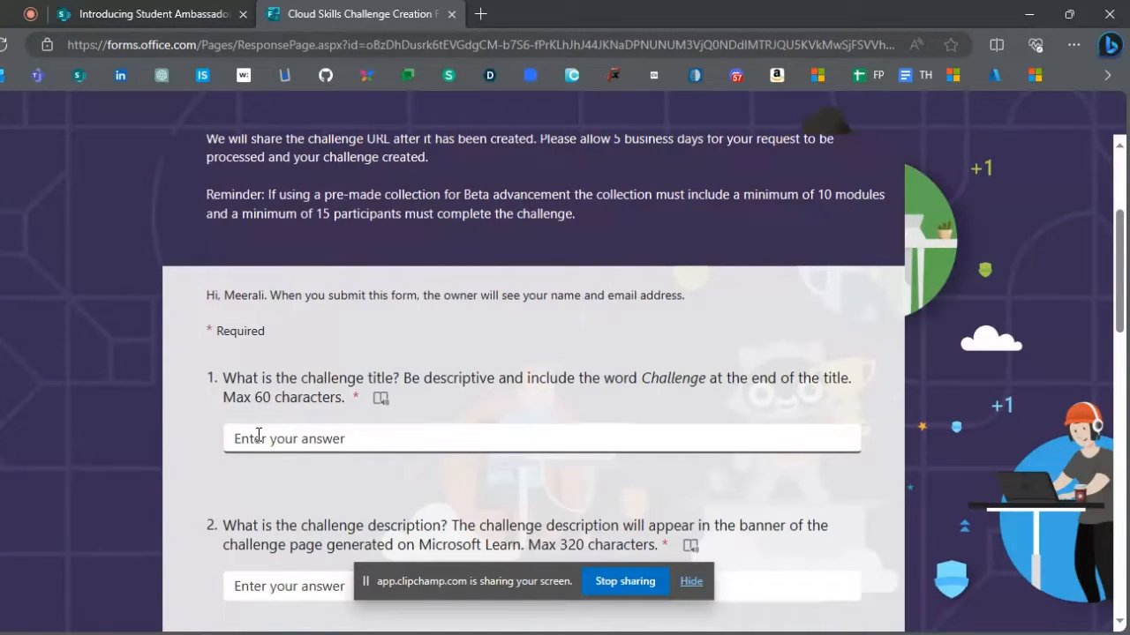
{"action": "type", "text": "A Dive into Azure Data Ocean Challenge"}
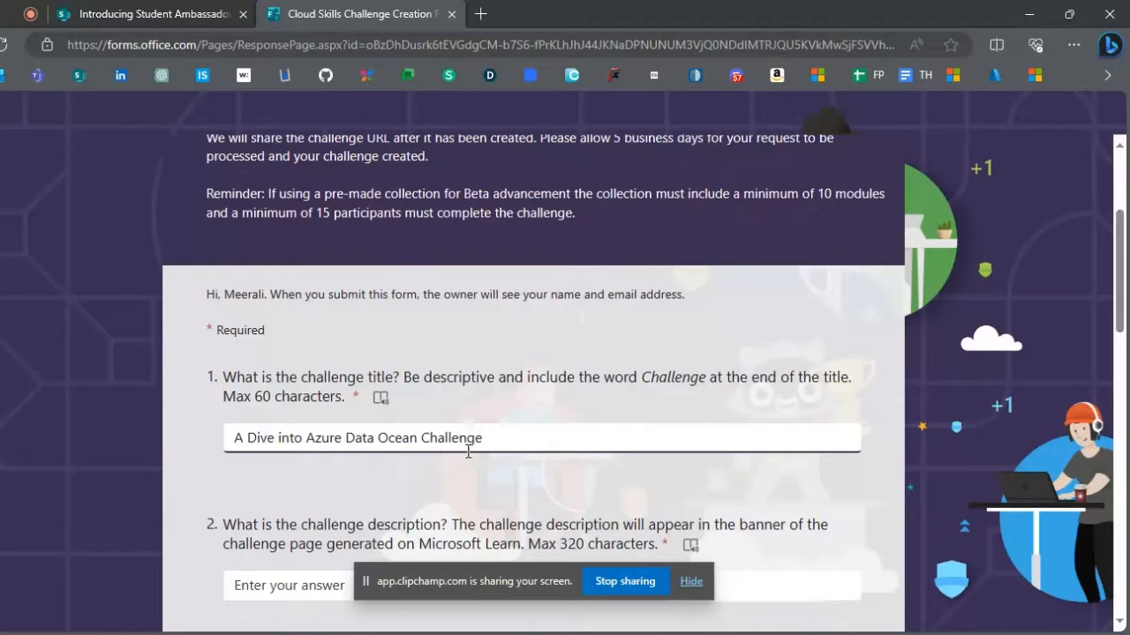
- Copy the four Azure Data Fundamentals module names from the handbook's pre-made collection into the form's challenge description
{"action": "scroll", "coordinate": [468, 451], "scroll_direction": "down", "scroll_amount": 1}
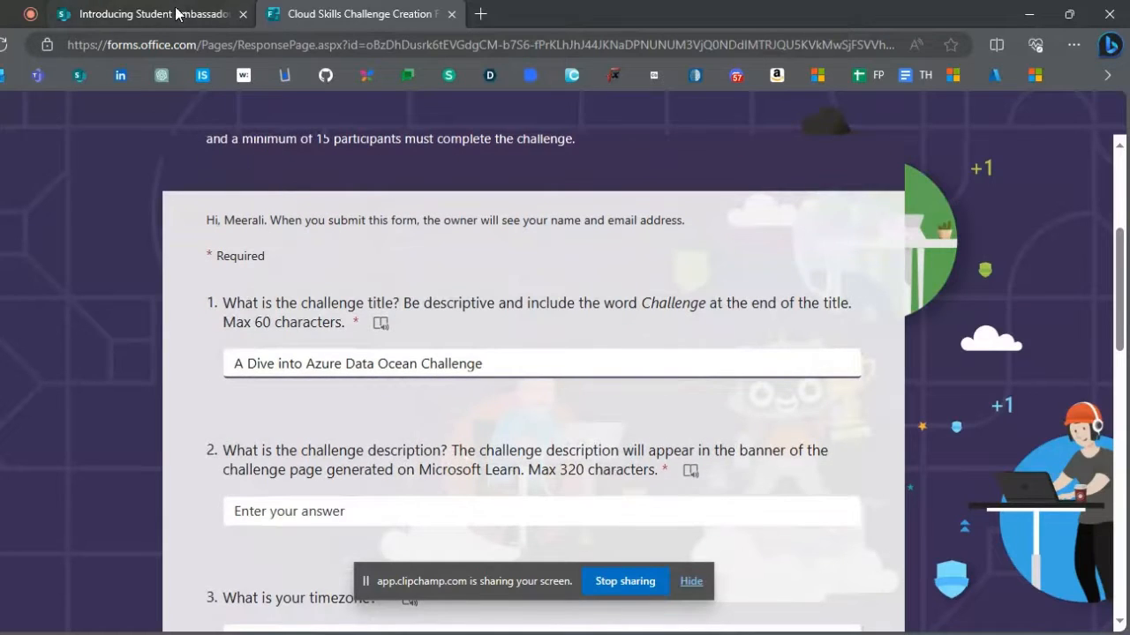
{"action": "left_click", "coordinate": [177, 14]}
{"action": "scroll", "coordinate": [109, 429], "scroll_direction": "down", "scroll_amount": 1}
{"action": "left_click_drag", "start_coordinate": [91, 432], "coordinate": [86, 514]}
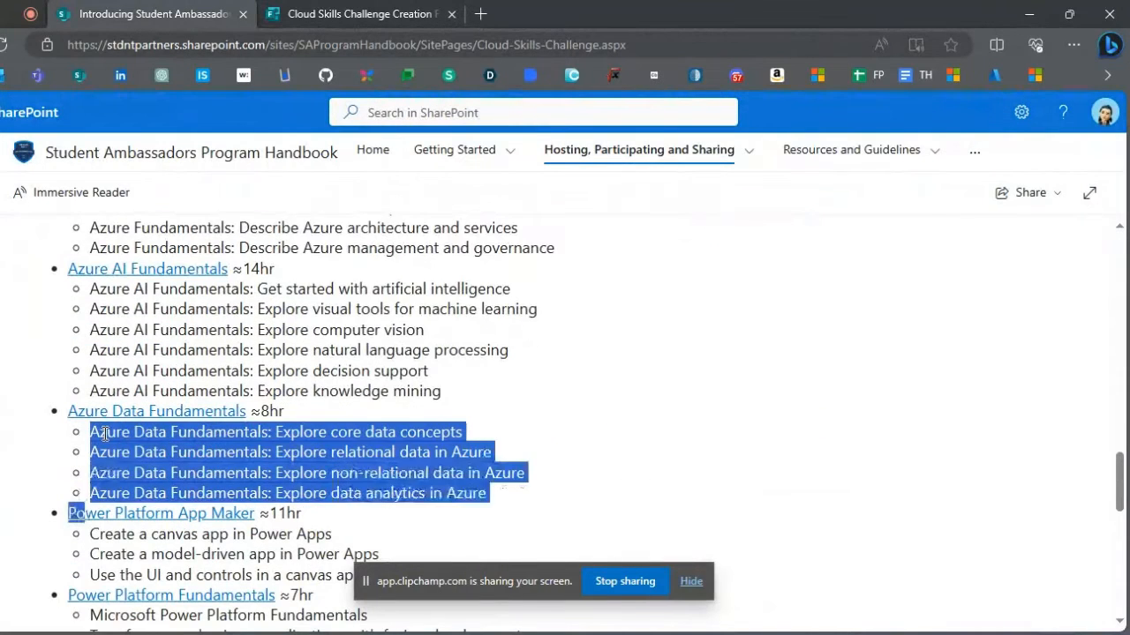
{"action": "key", "text": "ctrl+c"}
{"action": "left_click", "coordinate": [382, 14]}
{"action": "left_click", "coordinate": [353, 511]}
{"action": "key", "text": "ctrl+v"}
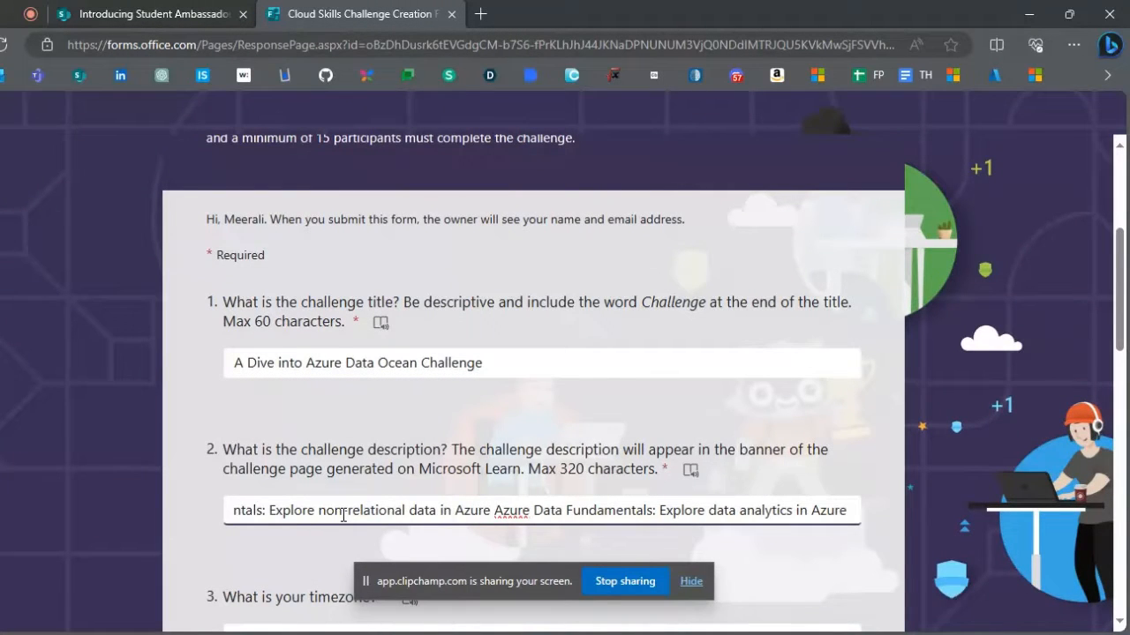
- Separate the four module names in the challenge description with "||"
{"action": "left_click", "coordinate": [456, 511]}
{"action": "key", "text": "BackSpace"}
{"action": "type", "text": "|"}
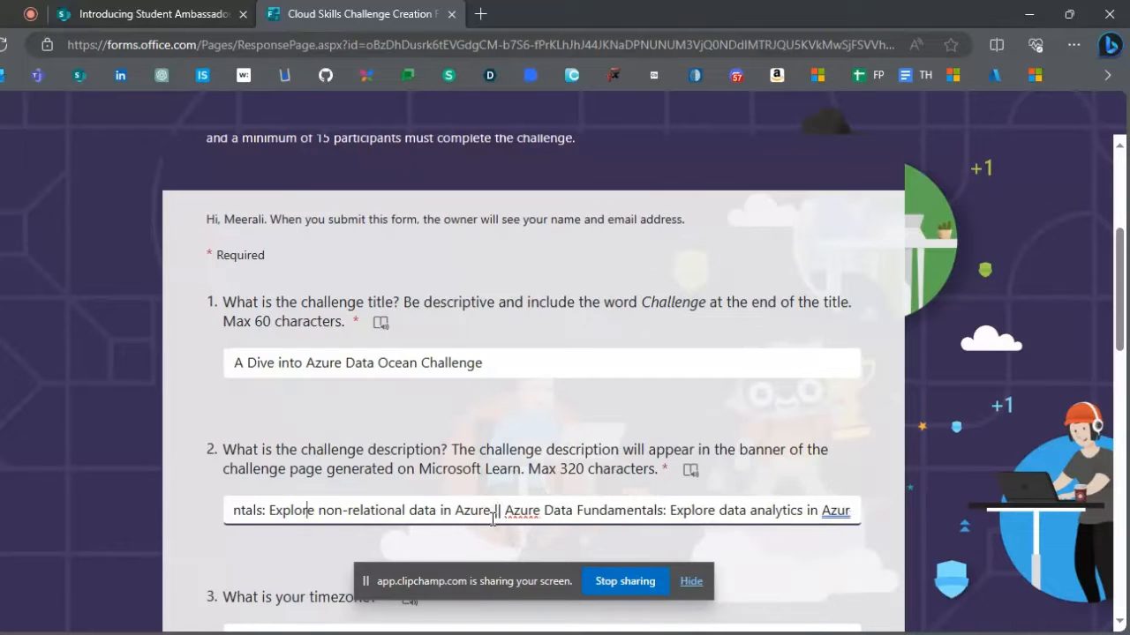
{"action": "key", "text": "Left"}
{"action": "key", "text": "Left"}
{"action": "key", "text": "Left"}
{"action": "key", "text": "Left"}
{"action": "key", "text": "Left"}
{"action": "key", "text": "Left"}
{"action": "key", "text": "Left"}
{"action": "key", "text": "Left"}
{"action": "key", "text": "Left"}
{"action": "key", "text": "Left"}
{"action": "key", "text": "Left"}
{"action": "key", "text": "Left"}
{"action": "key", "text": "Left"}
{"action": "key", "text": "Left"}
{"action": "key", "text": "Left"}
{"action": "key", "text": "Left"}
{"action": "key", "text": "Left"}
{"action": "key", "text": "Left"}
{"action": "key", "text": "Left"}
{"action": "key", "text": "Left"}
{"action": "left_click", "coordinate": [274, 512]}
{"action": "type", "text": "||"}
{"action": "key", "text": "Left"}
{"action": "key", "text": "Left"}
{"action": "key", "text": "Left"}
{"action": "key", "text": "Left"}
{"action": "key", "text": "Left"}
{"action": "key", "text": "Left"}
{"action": "key", "text": "Left"}
{"action": "key", "text": "Left"}
{"action": "key", "text": "Left"}
{"action": "key", "text": "Left"}
{"action": "key", "text": "Left"}
{"action": "key", "text": "Left"}
{"action": "key", "text": "Left"}
{"action": "key", "text": "Left"}
{"action": "key", "text": "Left"}
{"action": "key", "text": "Left"}
{"action": "key", "text": "Left"}
{"action": "key", "text": "Left"}
{"action": "key", "text": "Left"}
{"action": "key", "text": "Left"}
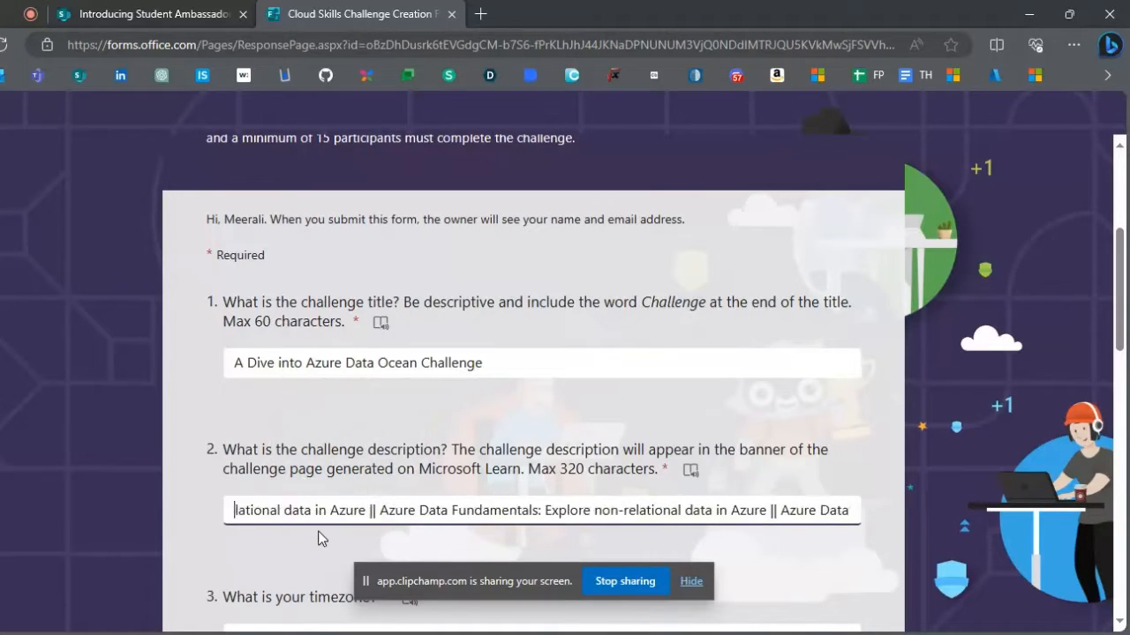
{"action": "key", "text": "Left"}
{"action": "key", "text": "Left"}
{"action": "key", "text": "Left"}
{"action": "key", "text": "Left"}
{"action": "key", "text": "Left"}
{"action": "key", "text": "Left"}
{"action": "key", "text": "Left"}
{"action": "key", "text": "Left"}
{"action": "key", "text": "Left"}
{"action": "key", "text": "Left"}
{"action": "key", "text": "Left"}
{"action": "key", "text": "Left"}
{"action": "key", "text": "Left"}
{"action": "key", "text": "Left"}
{"action": "key", "text": "Left"}
{"action": "key", "text": "Left"}
{"action": "key", "text": "Left"}
{"action": "key", "text": "Left"}
{"action": "key", "text": "Left"}
{"action": "key", "text": "Left"}
{"action": "left_click", "coordinate": [263, 509]}
{"action": "type", "text": "||"}
- Enter IST as the timezone for the challenge
{"action": "scroll", "coordinate": [383, 481], "scroll_direction": "down", "scroll_amount": 2}
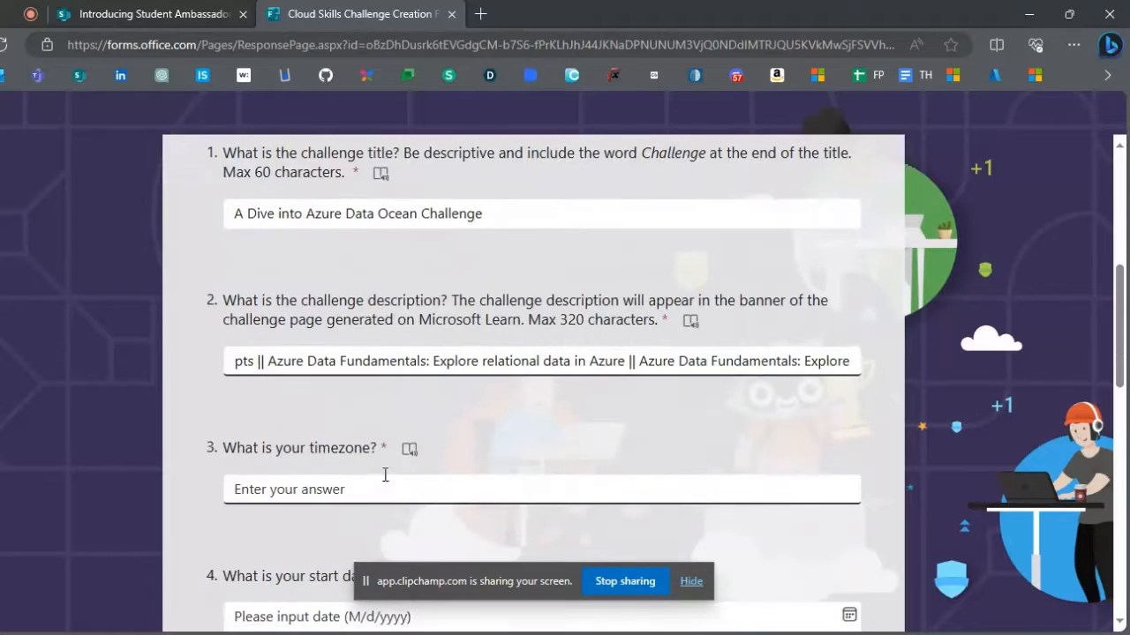
{"action": "left_click", "coordinate": [385, 481]}
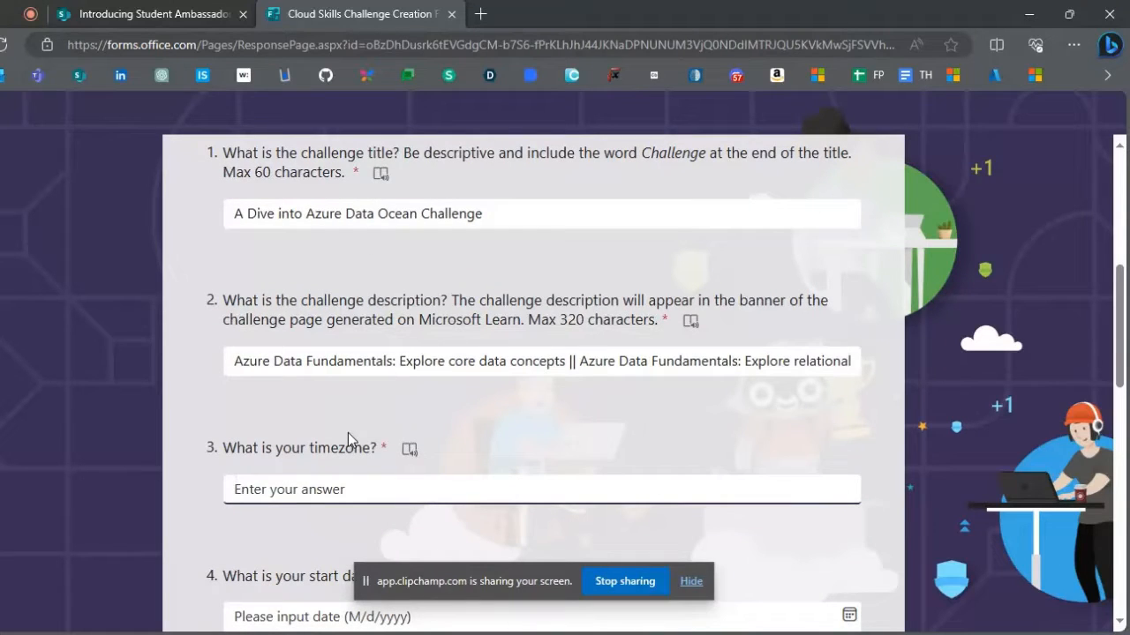
{"action": "type", "text": "IST"}
{"action": "scroll", "coordinate": [347, 433], "scroll_direction": "down", "scroll_amount": 1}
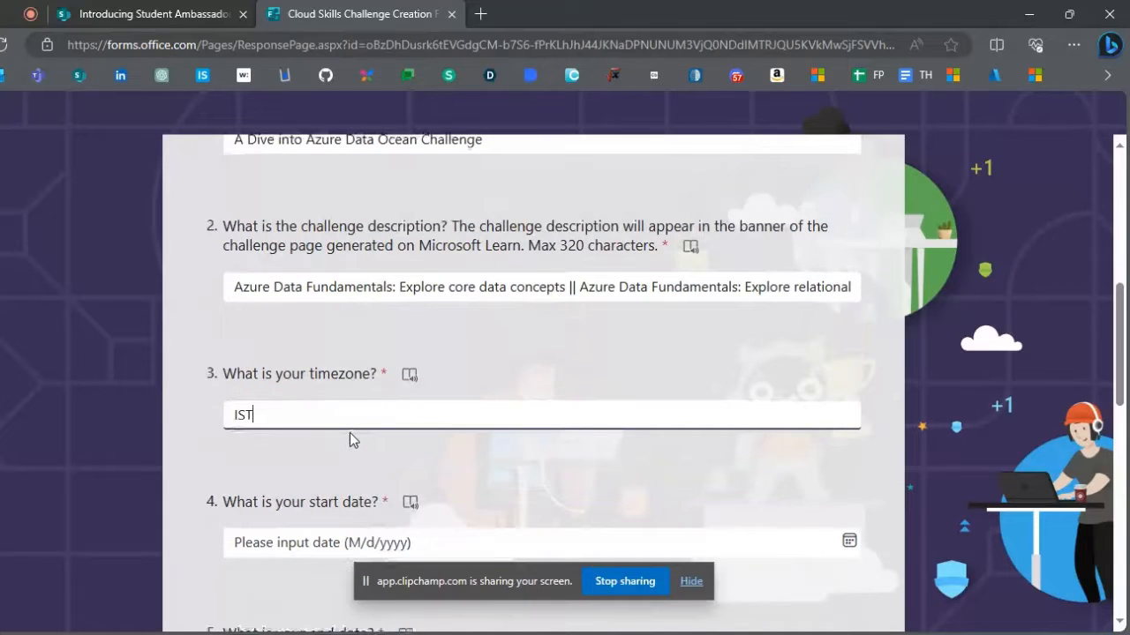
{"action": "scroll", "coordinate": [351, 420], "scroll_direction": "down", "scroll_amount": 1}
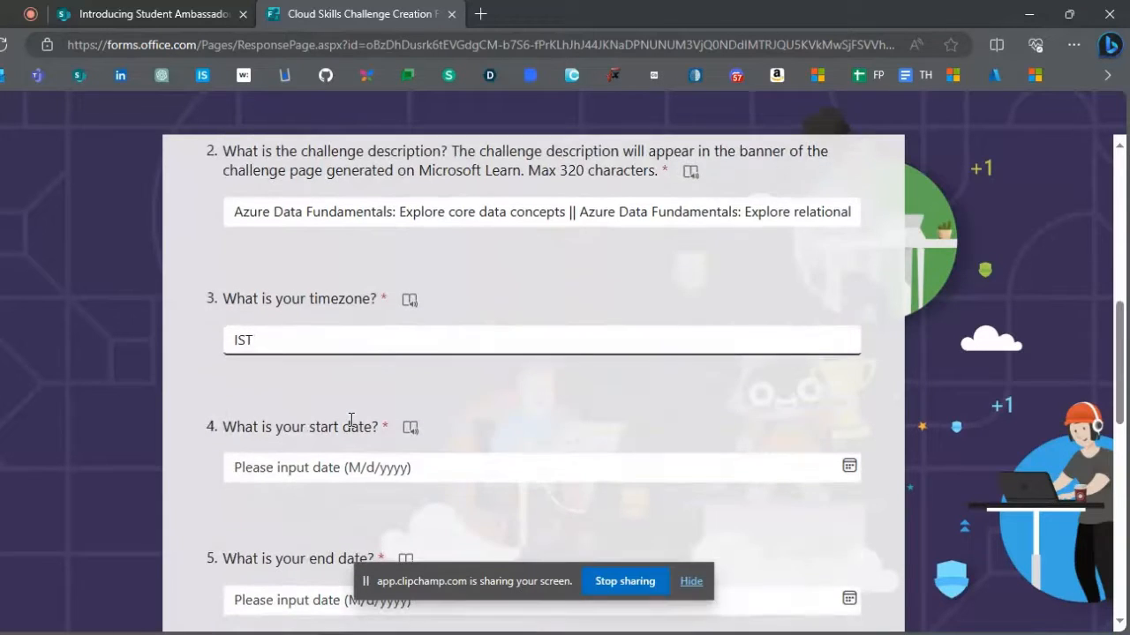
- Set the challenge's start date to 11/11/2023 in the creation form
{"action": "left_click", "coordinate": [345, 468]}
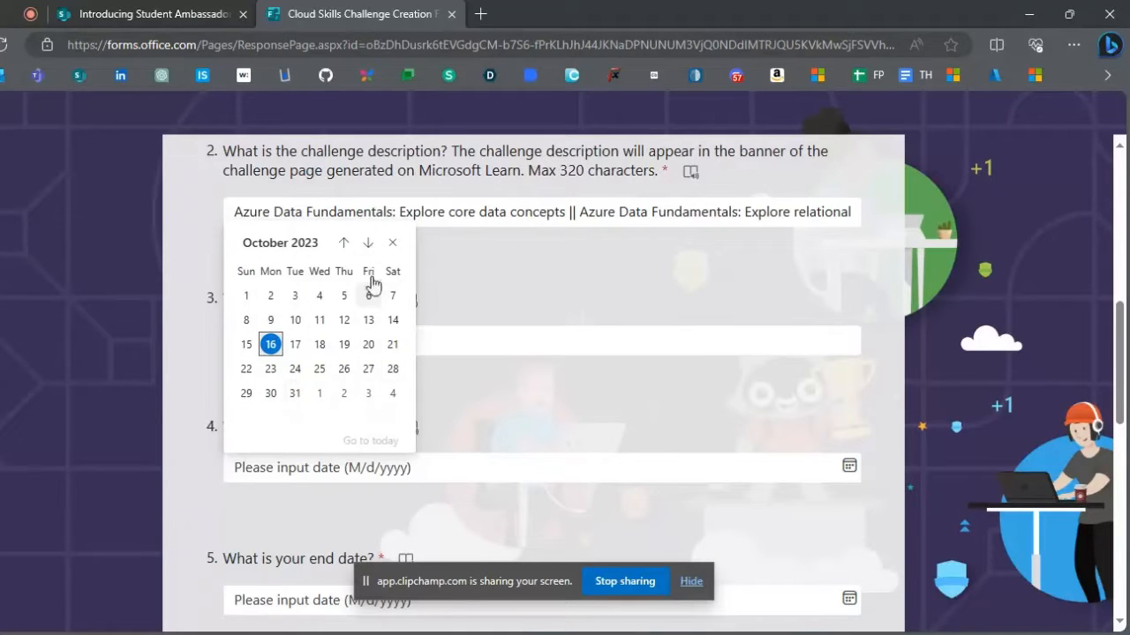
{"action": "left_click", "coordinate": [368, 243]}
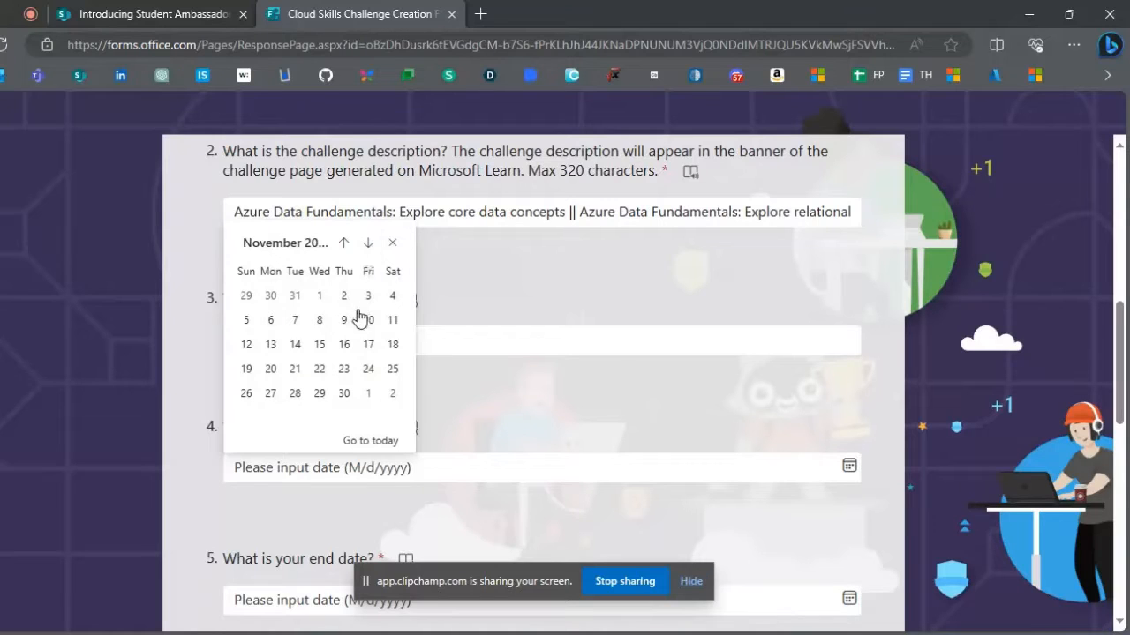
{"action": "left_click", "coordinate": [393, 321]}
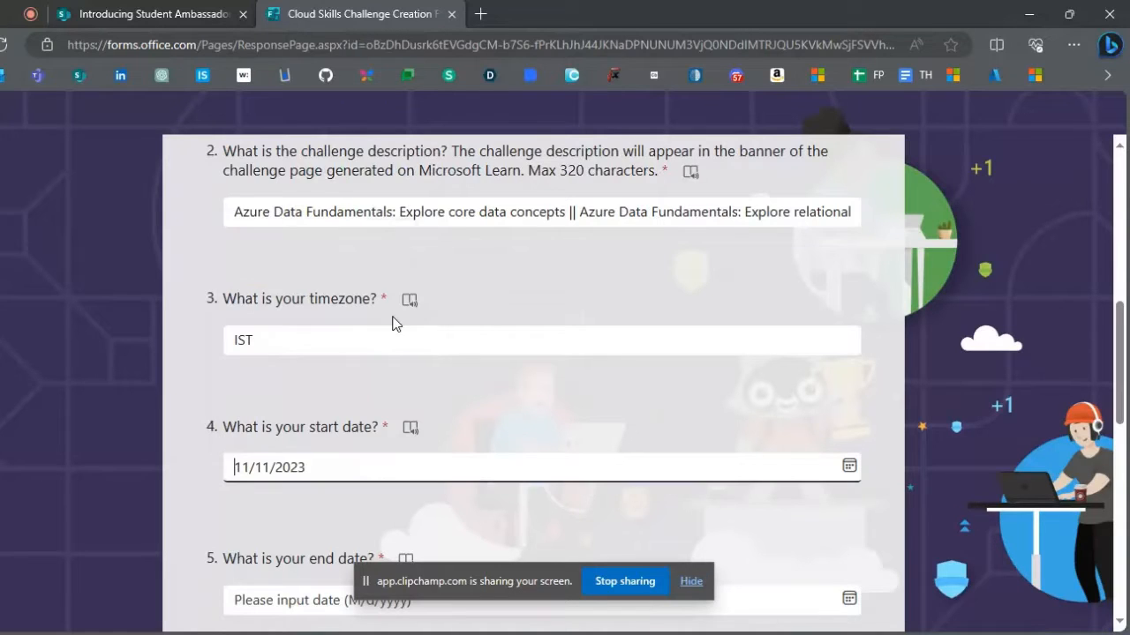
- Set the challenge's end date to 11/22/2023
{"action": "scroll", "coordinate": [388, 374], "scroll_direction": "down", "scroll_amount": 1}
{"action": "scroll", "coordinate": [386, 375], "scroll_direction": "down", "scroll_amount": 1}
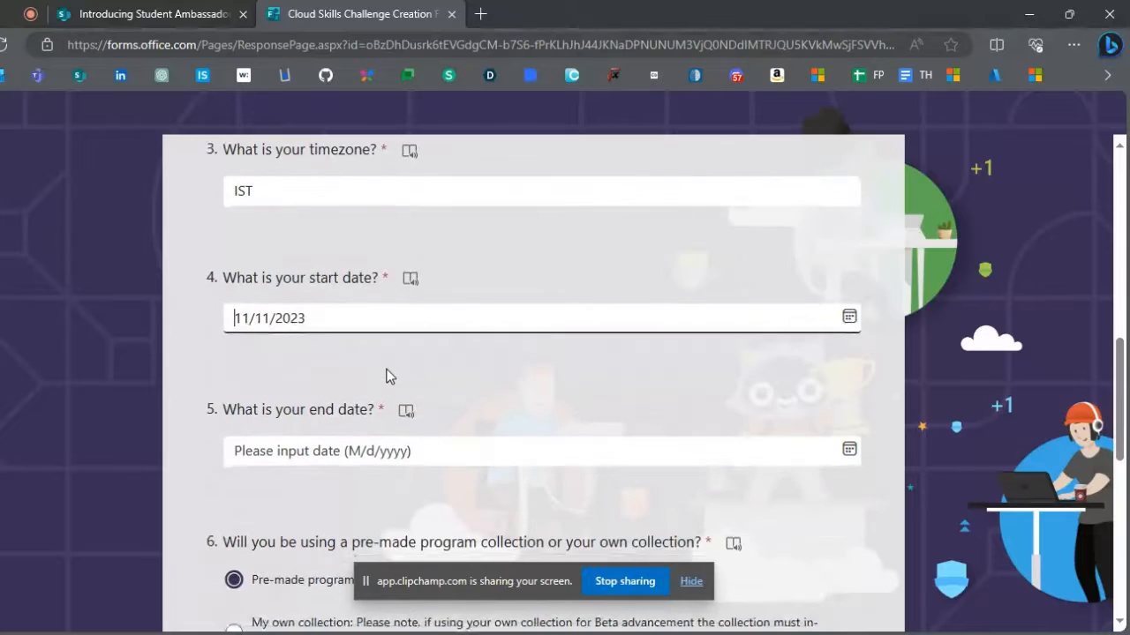
{"action": "left_click", "coordinate": [385, 450]}
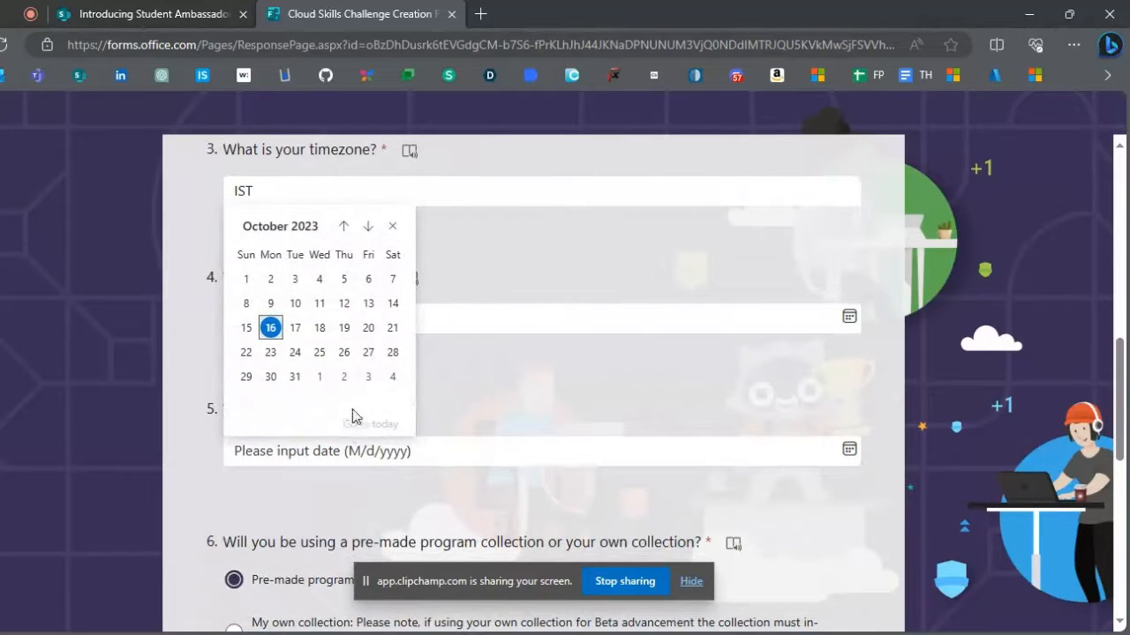
{"action": "left_click", "coordinate": [368, 227]}
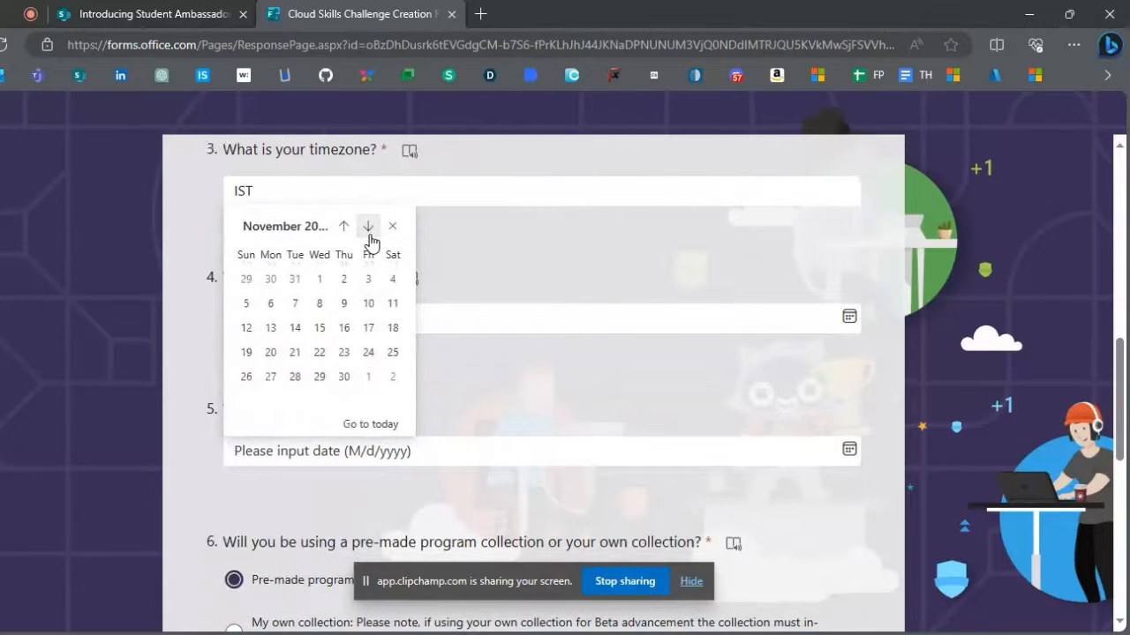
{"action": "left_click", "coordinate": [321, 354]}
- Choose Azure Data Fundamentals as the pre-made program collection and submit the challenge creation form
{"action": "scroll", "coordinate": [320, 358], "scroll_direction": "down", "scroll_amount": 1}
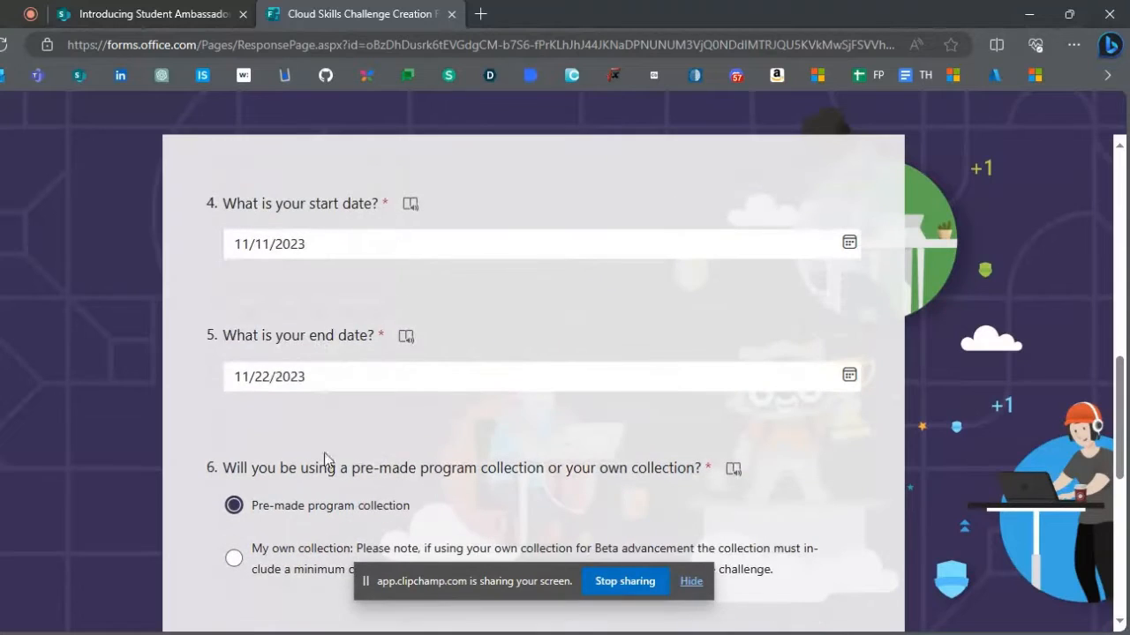
{"action": "scroll", "coordinate": [332, 516], "scroll_direction": "down", "scroll_amount": 1}
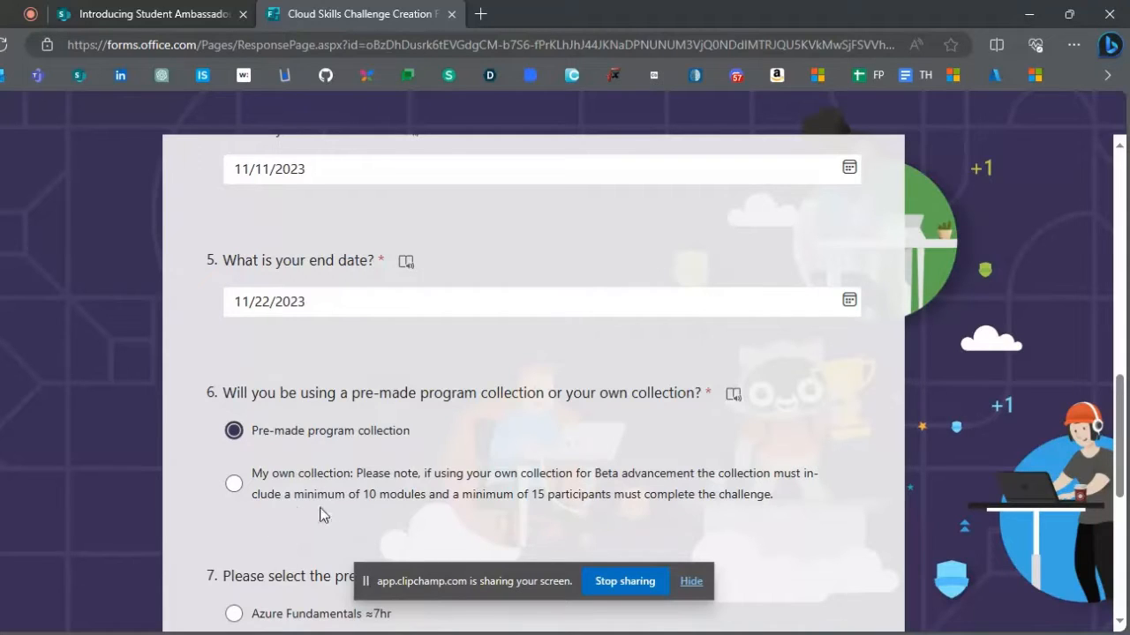
{"action": "scroll", "coordinate": [337, 521], "scroll_direction": "down", "scroll_amount": 3}
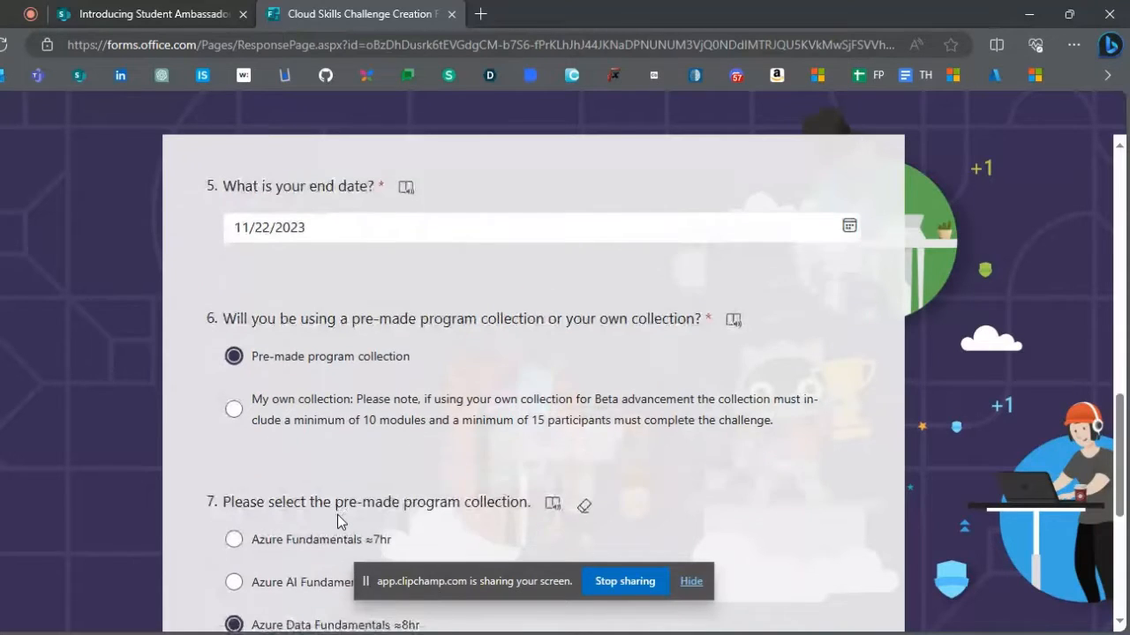
{"action": "scroll", "coordinate": [339, 519], "scroll_direction": "down", "scroll_amount": 2}
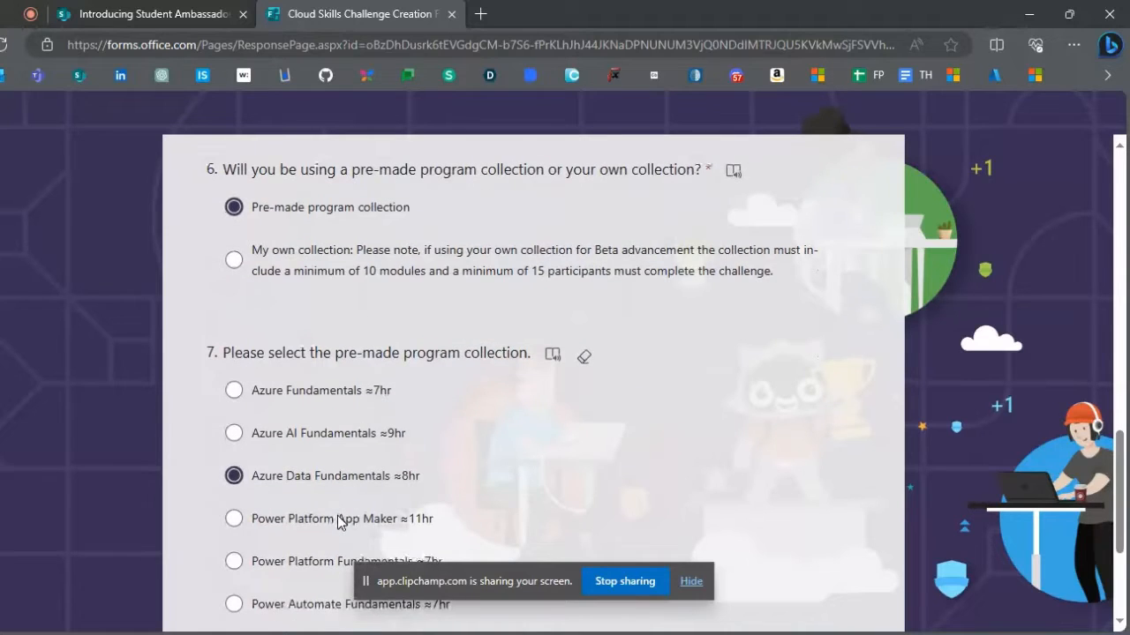
{"action": "scroll", "coordinate": [344, 507], "scroll_direction": "down", "scroll_amount": 2}
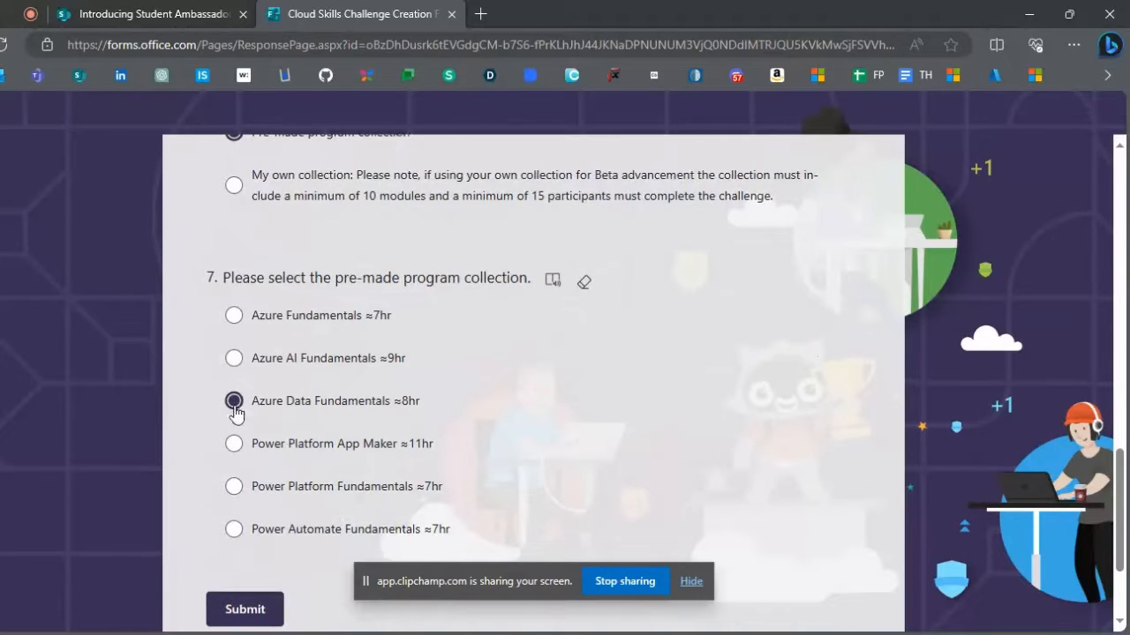
{"action": "left_click", "coordinate": [281, 406]}
{"action": "triple_click", "coordinate": [282, 409]}
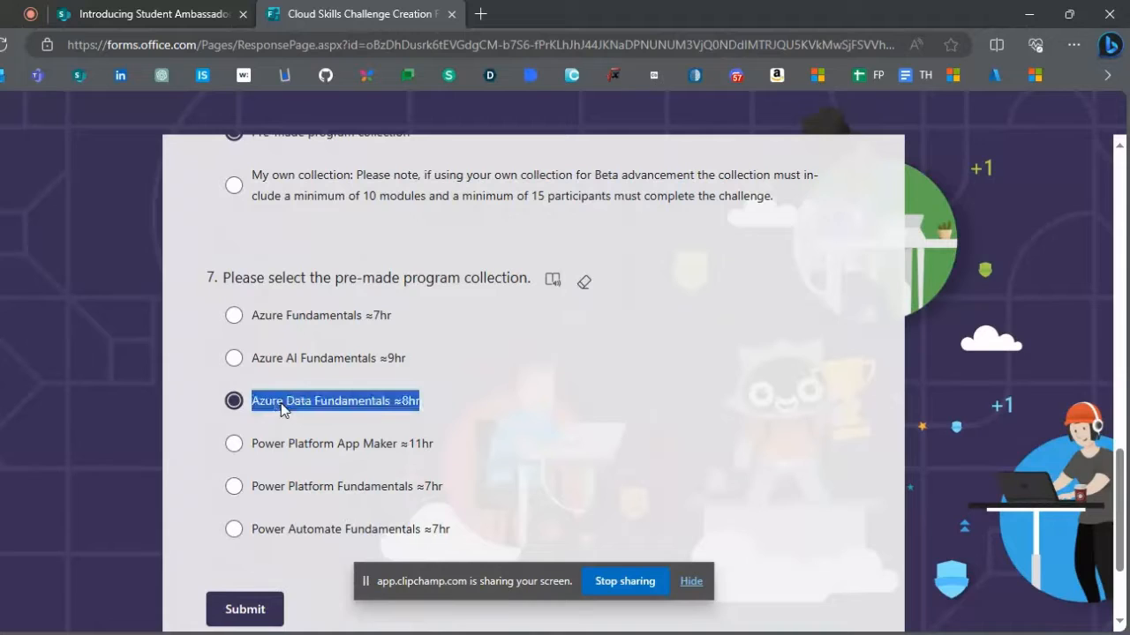
{"action": "left_click", "coordinate": [283, 408]}
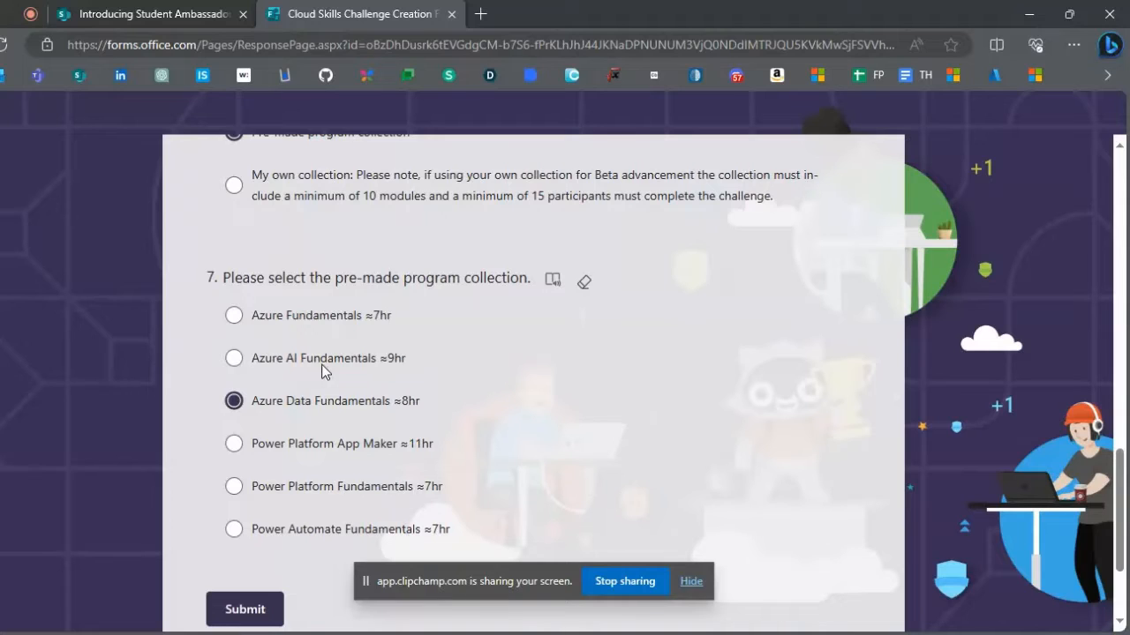
{"action": "scroll", "coordinate": [323, 371], "scroll_direction": "down", "scroll_amount": 1}
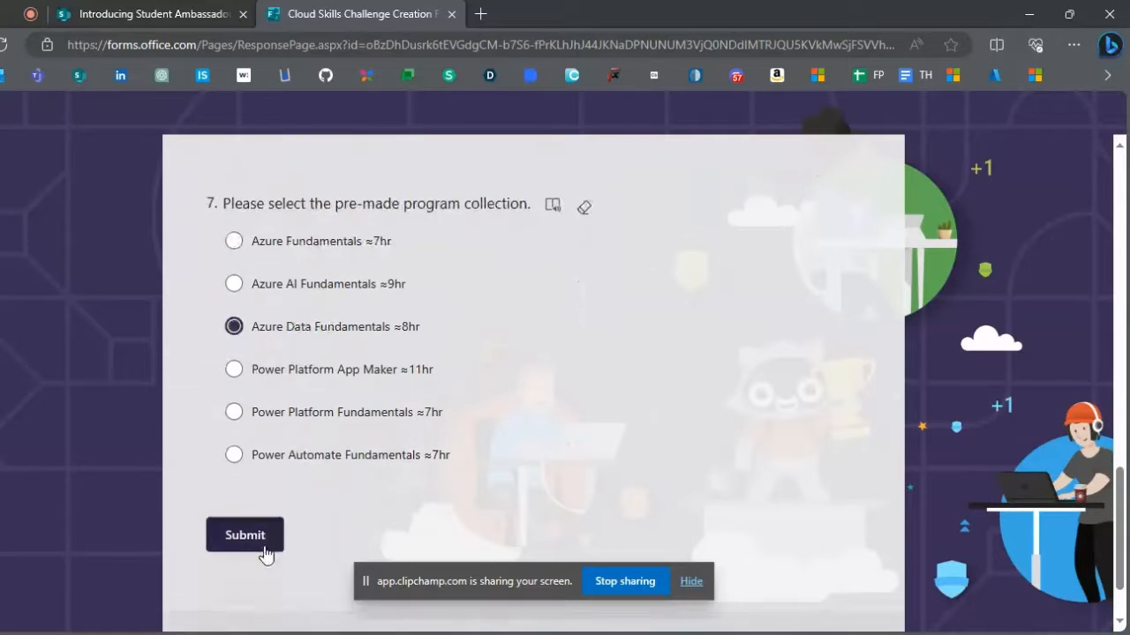
{"action": "left_click", "coordinate": [235, 547]}
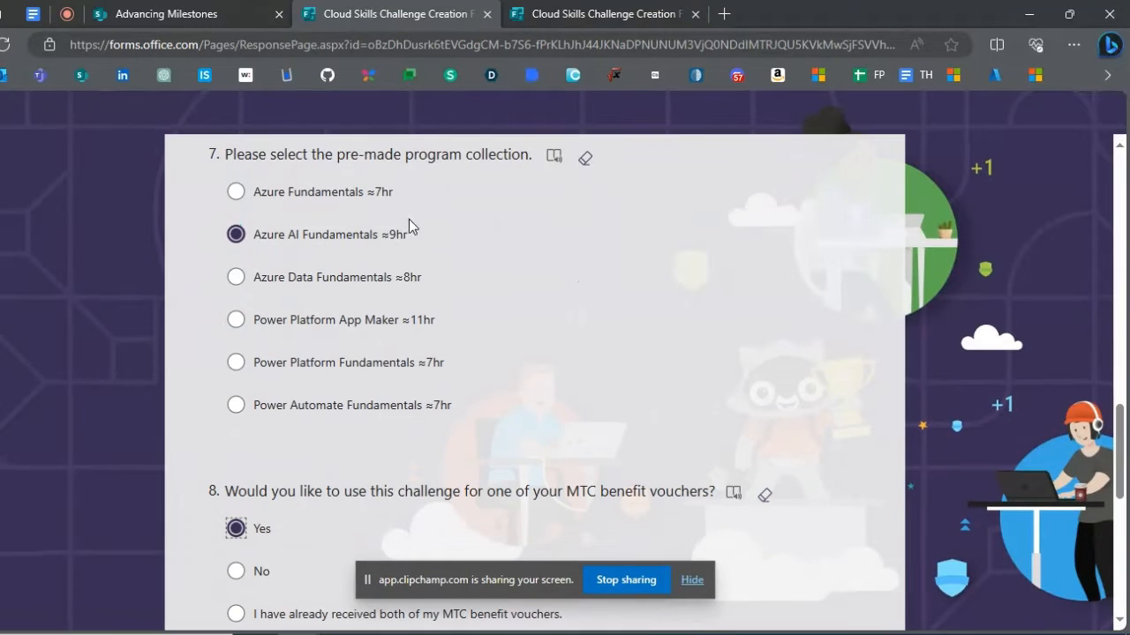
- In the other challenge creation form, choose the Azure Fundamentals collection and answer Yes to using the challenge for an MTC benefit voucher
{"action": "left_click", "coordinate": [292, 194]}
{"action": "scroll", "coordinate": [262, 388], "scroll_direction": "down", "scroll_amount": 5}
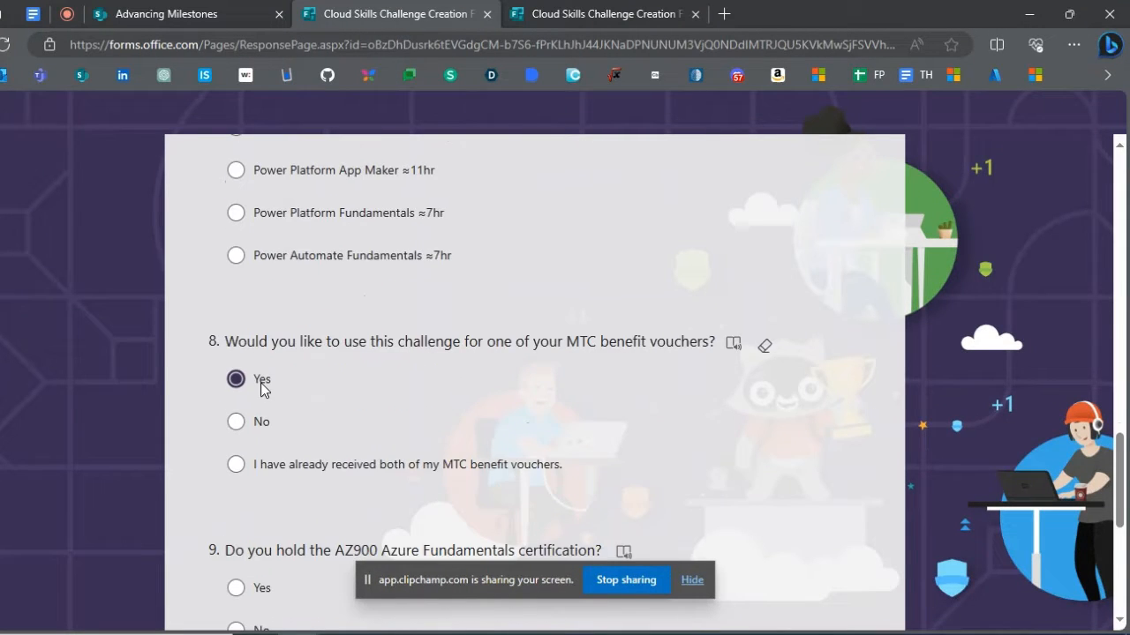
{"action": "left_click", "coordinate": [237, 409]}
{"action": "scroll", "coordinate": [256, 389], "scroll_direction": "down", "scroll_amount": 3}
{"action": "left_click", "coordinate": [263, 367]}
{"action": "scroll", "coordinate": [320, 421], "scroll_direction": "up", "scroll_amount": 8}
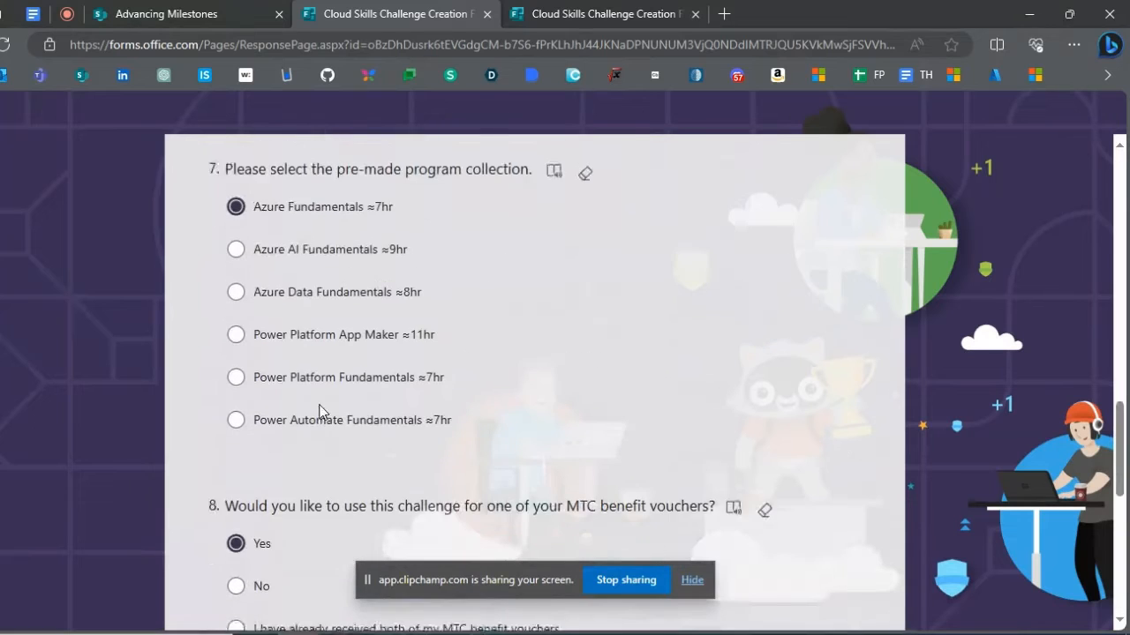
{"action": "scroll", "coordinate": [322, 349], "scroll_direction": "down", "scroll_amount": 3}
{"action": "left_click", "coordinate": [265, 405]}
{"action": "left_click", "coordinate": [262, 326]}
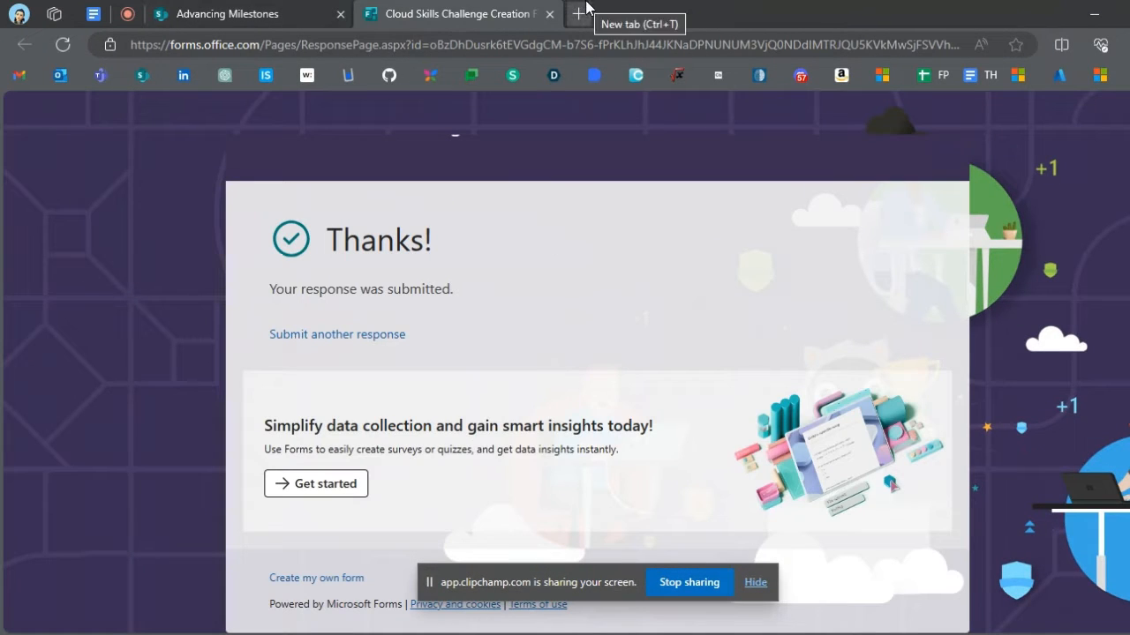
- Switch to Outlook in a new browser tab and open the topmost "Here's your Clouds Skills Challenge URL!" email
{"action": "double_click", "coordinate": [580, 13]}
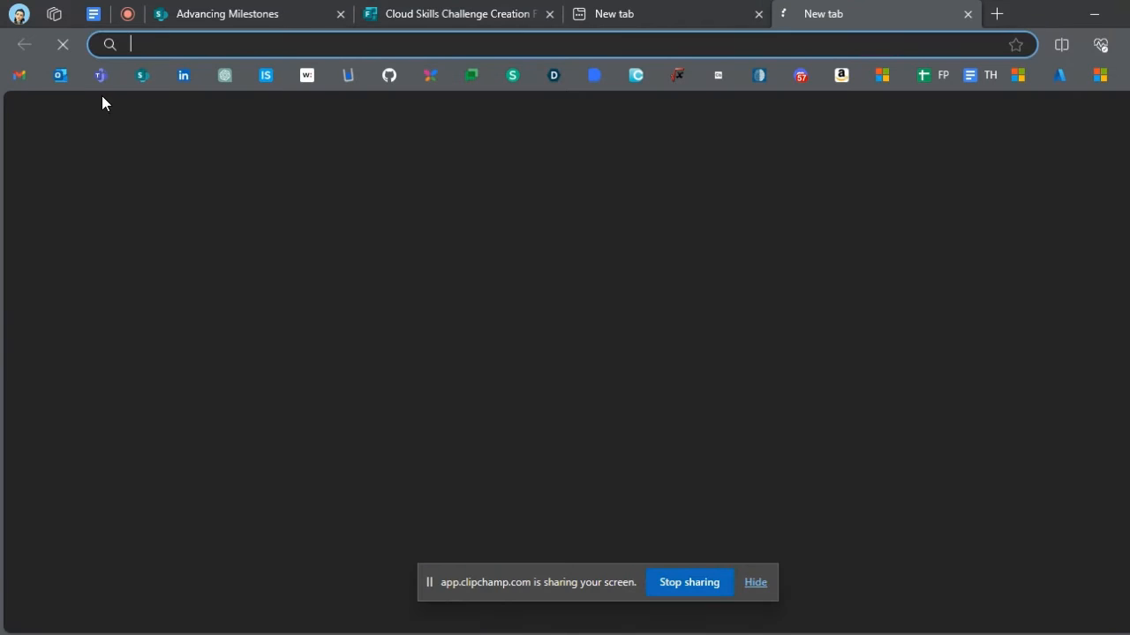
{"action": "left_click", "coordinate": [60, 76]}
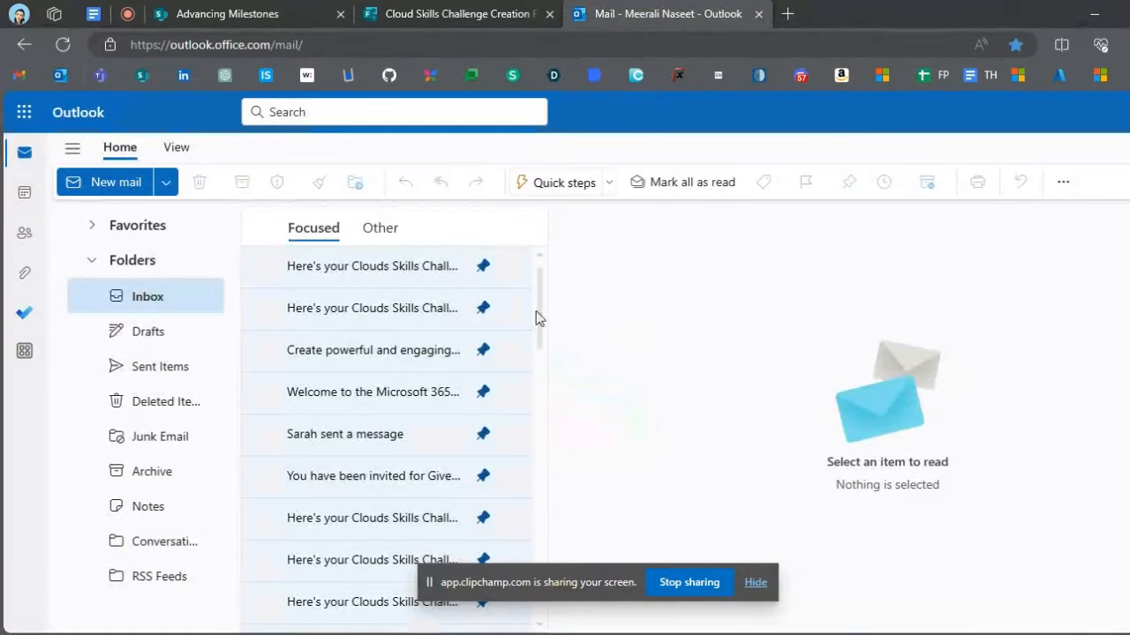
{"action": "left_click", "coordinate": [409, 269]}
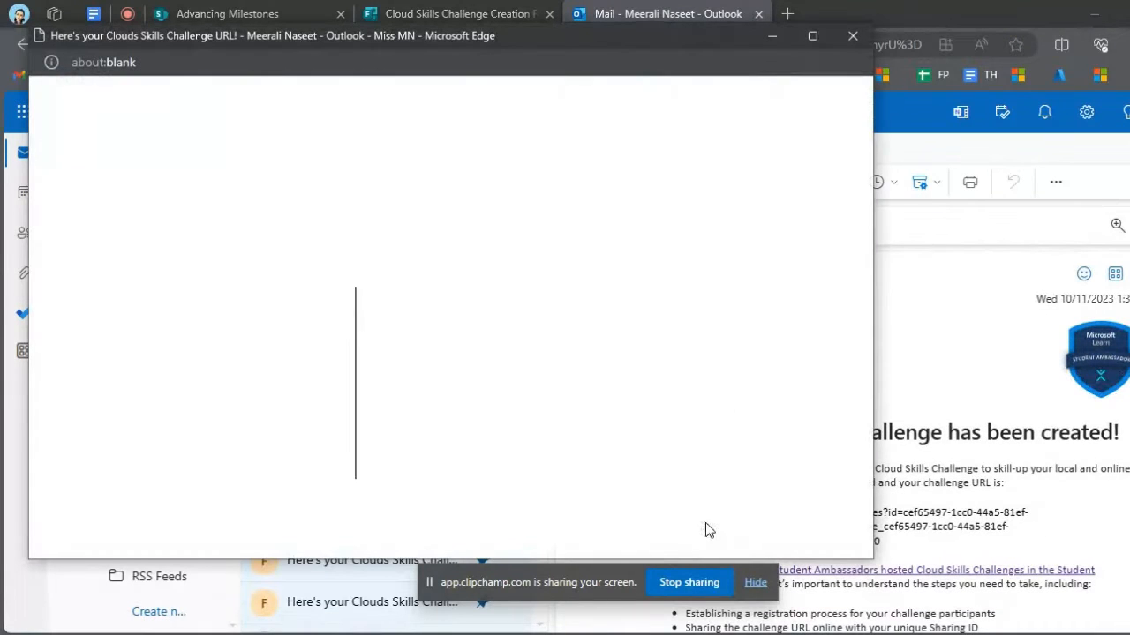
{"action": "left_click", "coordinate": [852, 36]}
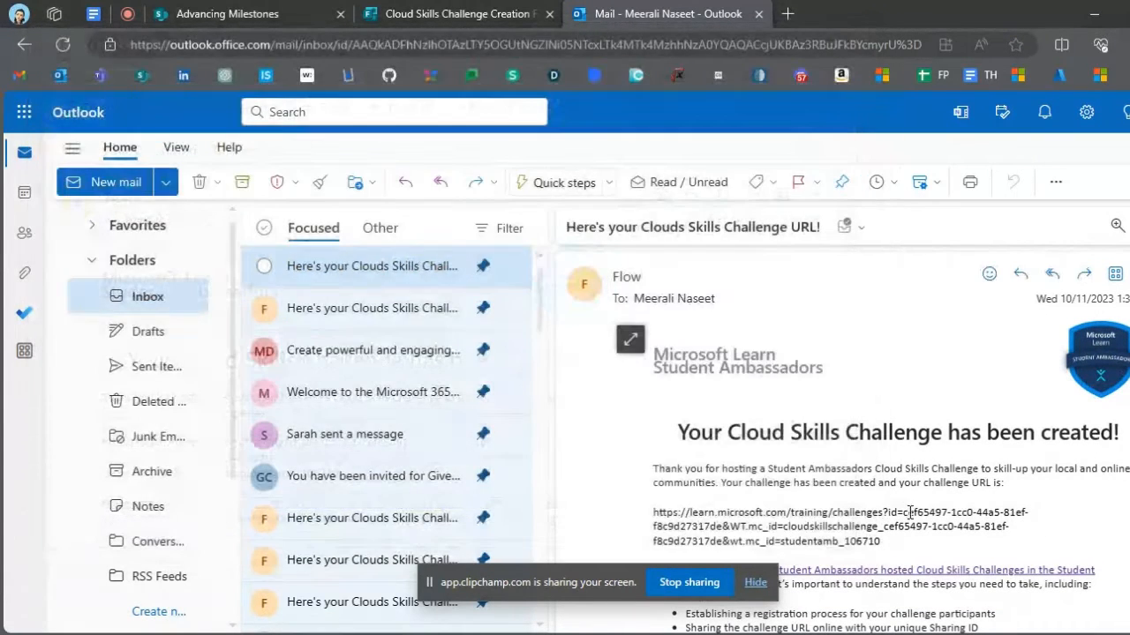
- Copy the challenge URL from the email, open it in a new browser tab and look over the challenge details
{"action": "triple_click", "coordinate": [911, 513]}
{"action": "key", "text": "ctrl+c"}
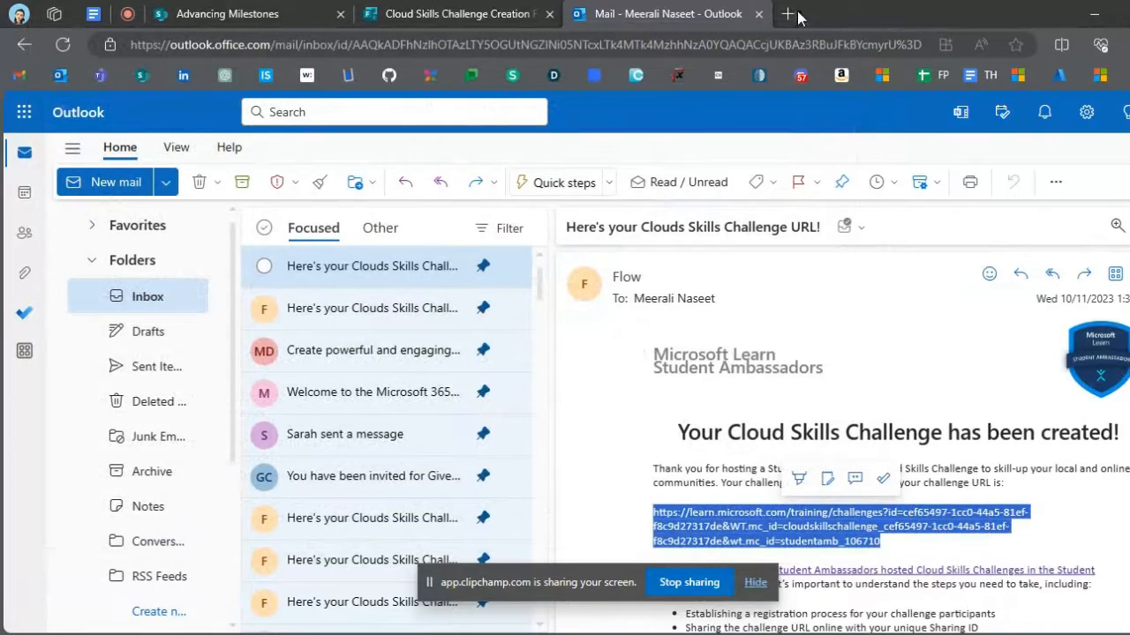
{"action": "left_click", "coordinate": [788, 14]}
{"action": "key", "text": "ctrl+v"}
{"action": "key", "text": "Return"}
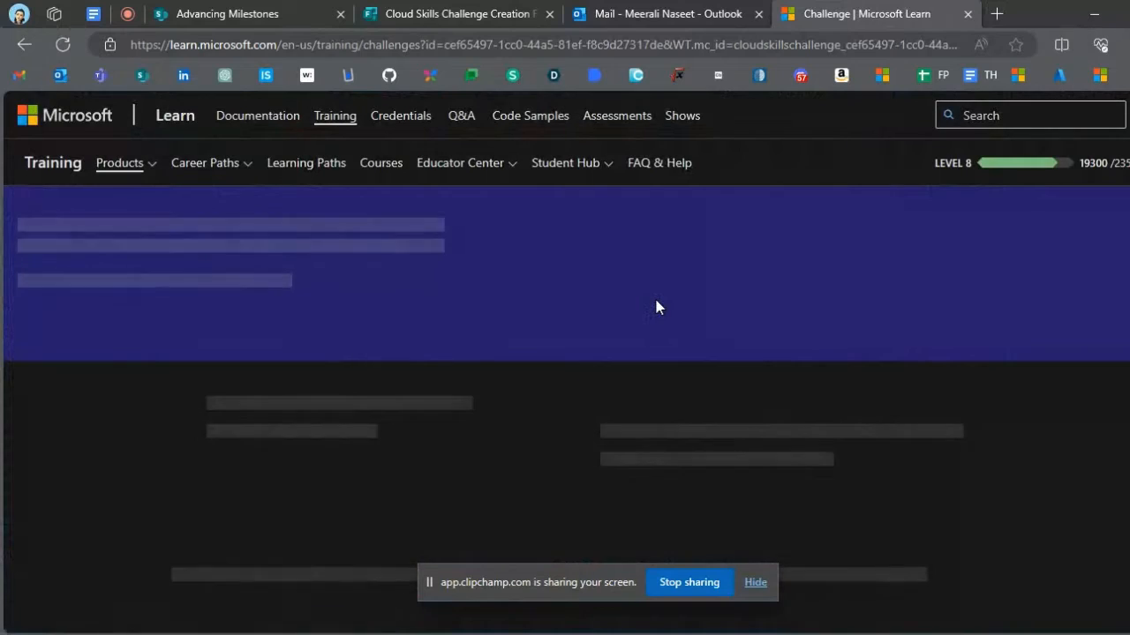
{"action": "scroll", "coordinate": [638, 381], "scroll_direction": "down", "scroll_amount": 4}
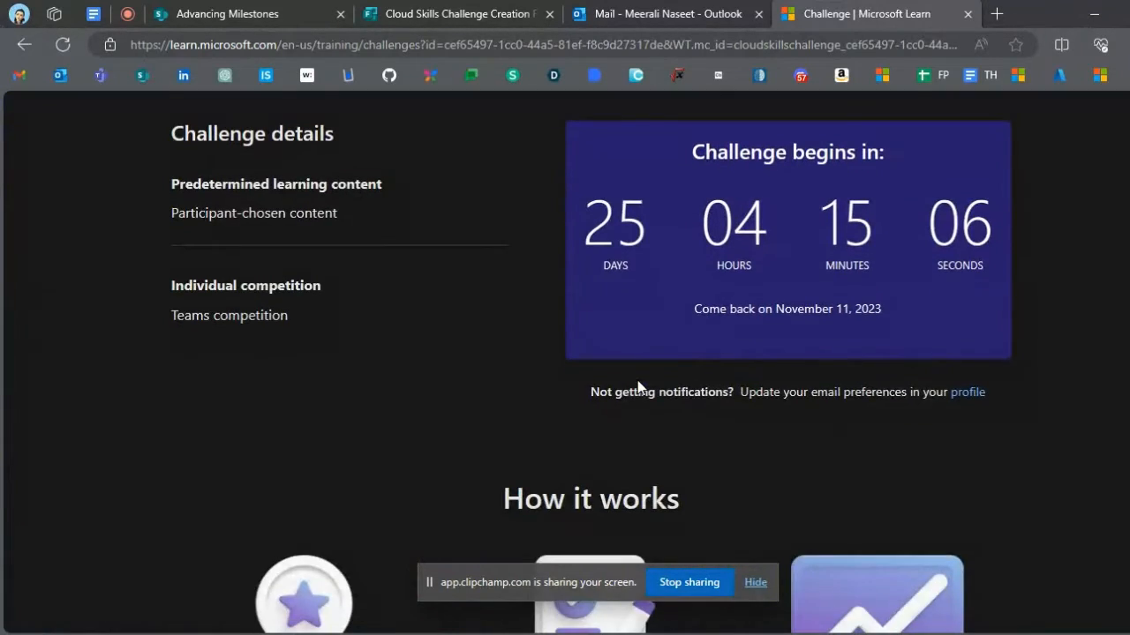
{"action": "scroll", "coordinate": [639, 387], "scroll_direction": "up", "scroll_amount": 6}
- Return to the Outlook mailbox and open Microsoft Forms from its list of Microsoft 365 apps
{"action": "left_click", "coordinate": [658, 14]}
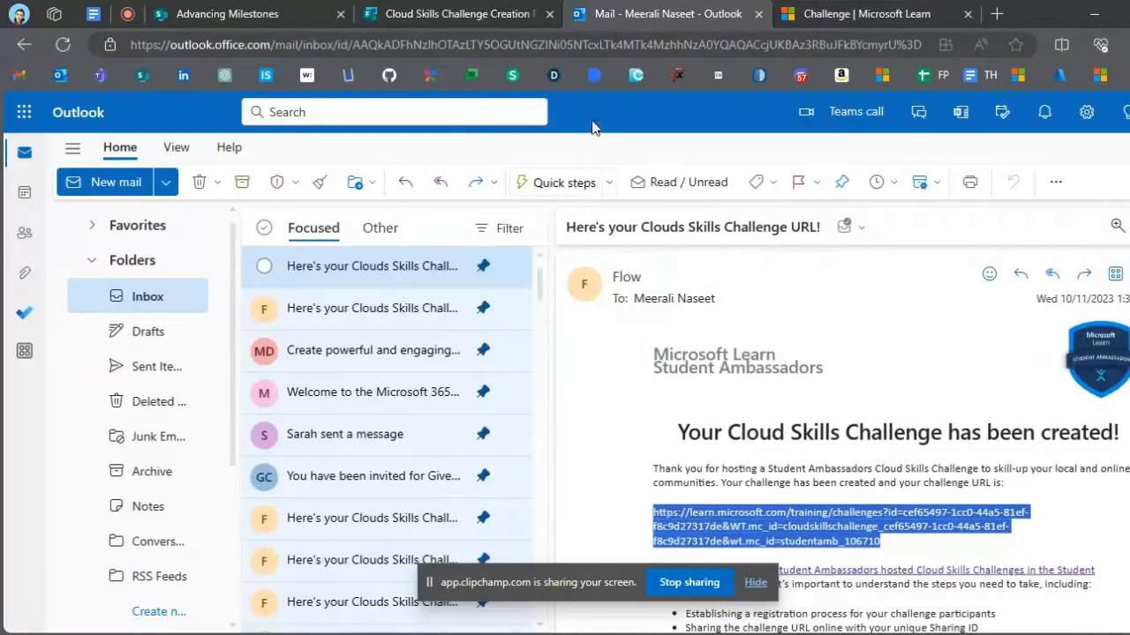
{"action": "left_click", "coordinate": [23, 114]}
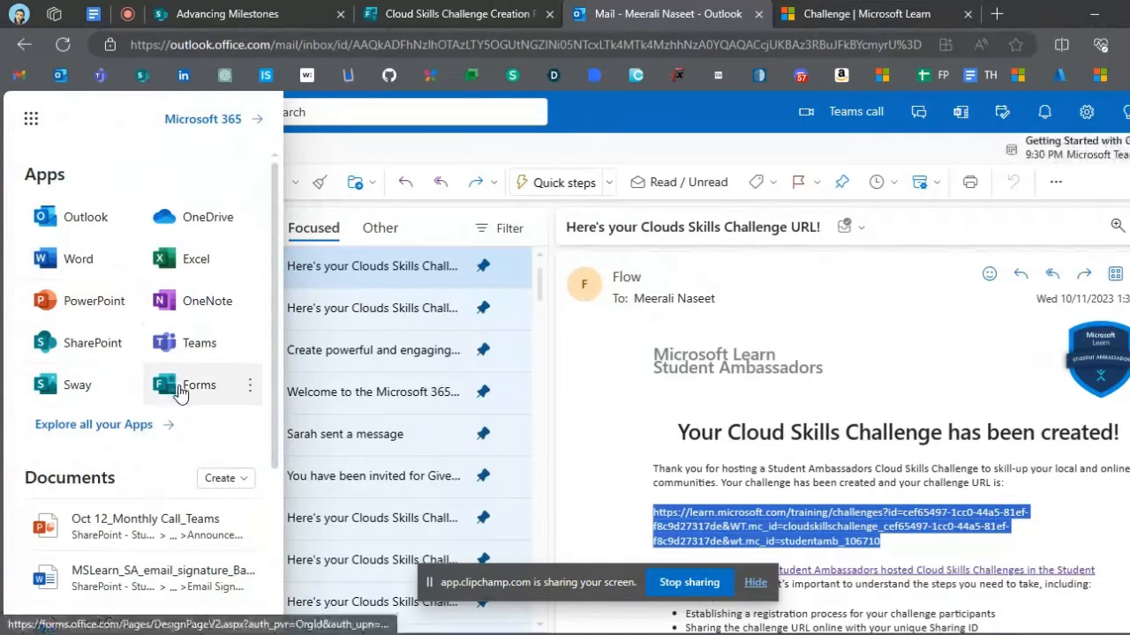
{"action": "left_click", "coordinate": [179, 393]}
- Switch to Notepad and list three numbered stages: Challenge Creation, Form Creation and Share
{"action": "left_click", "coordinate": [596, 9]}
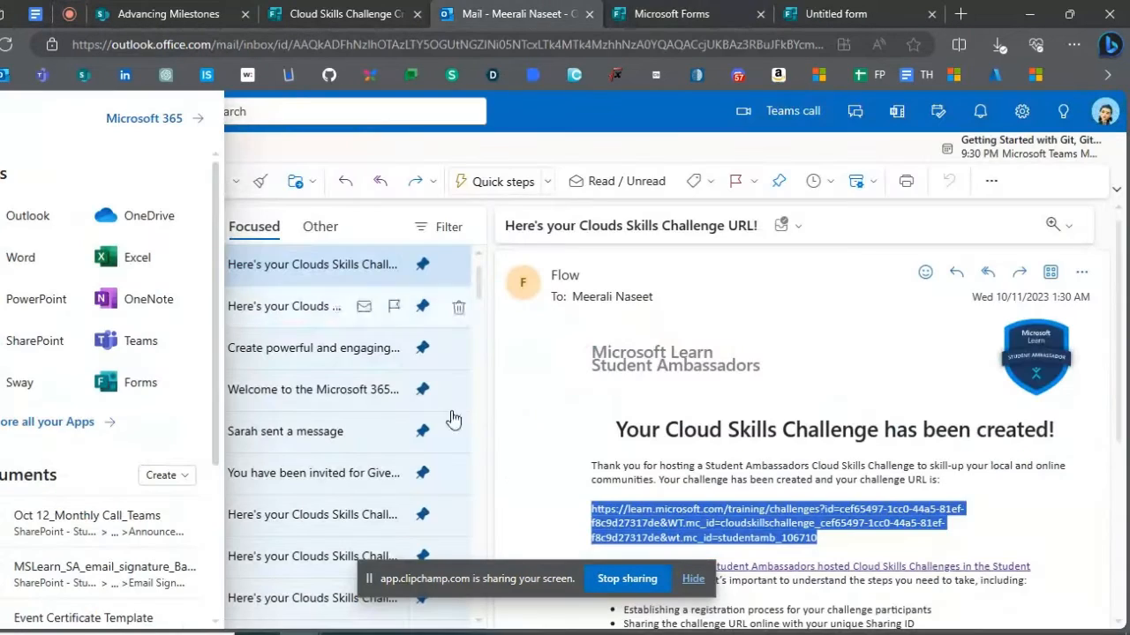
{"action": "left_click", "coordinate": [385, 634]}
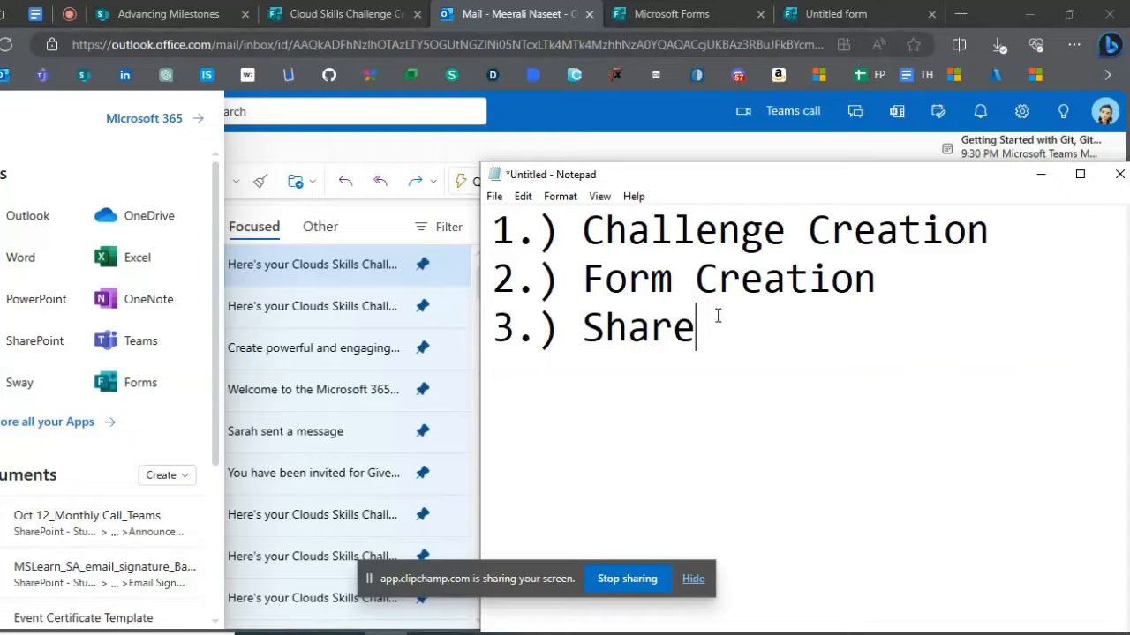
- Go to the new untitled form in Microsoft Forms and add a text question to it
{"action": "left_click", "coordinate": [133, 391]}
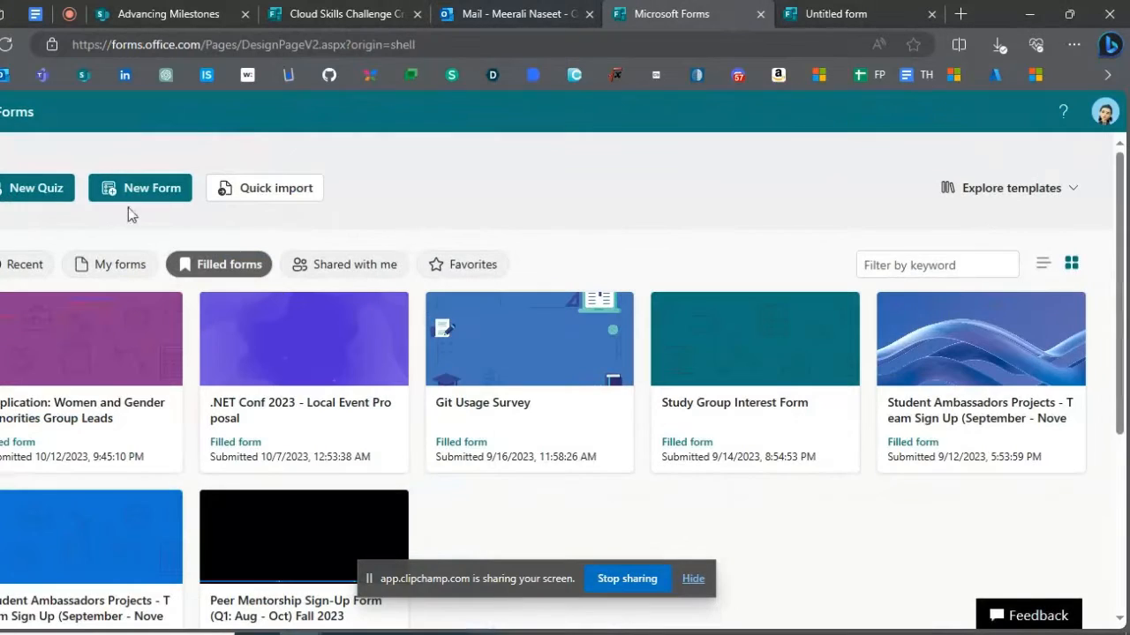
{"action": "left_click", "coordinate": [810, 11]}
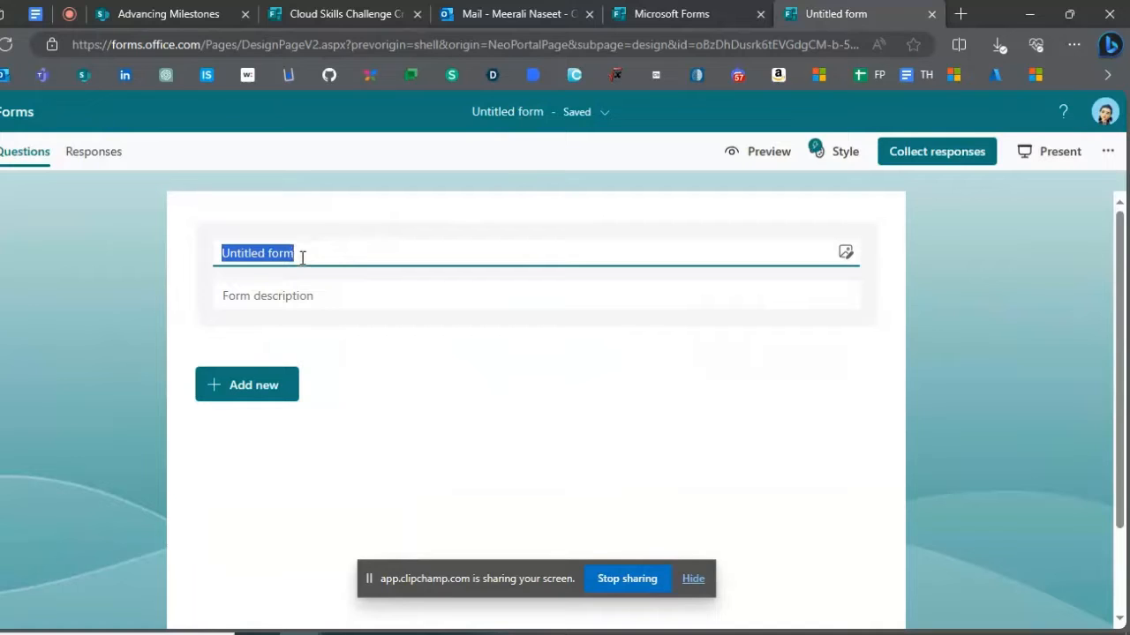
{"action": "left_click", "coordinate": [259, 385]}
{"action": "left_click", "coordinate": [371, 385]}
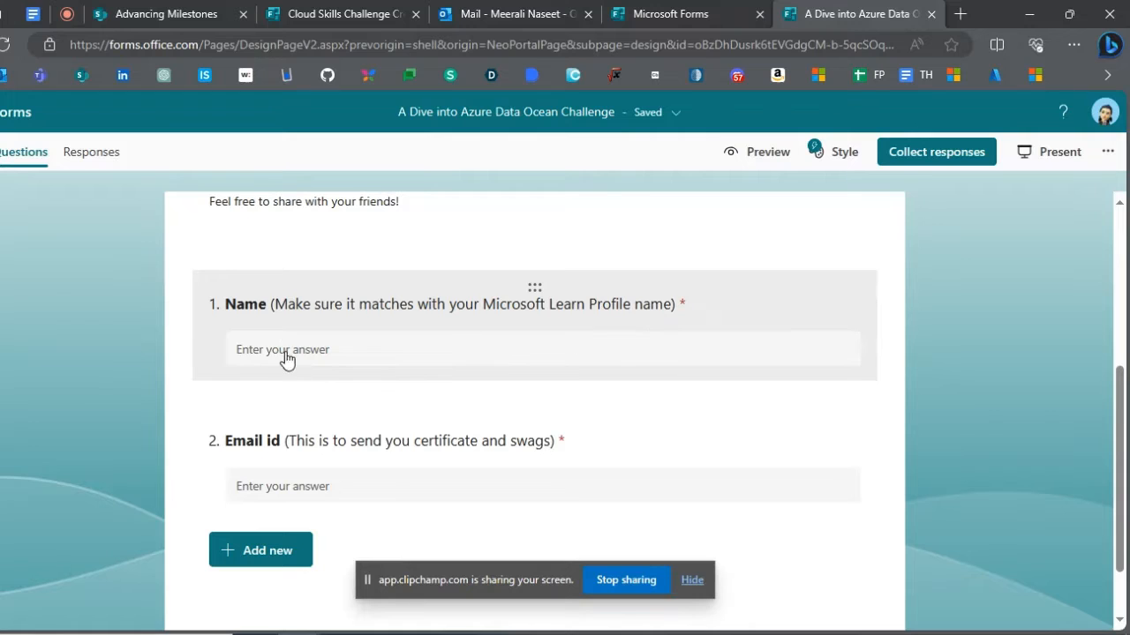
- In the form description, make the labels "Link to join Challenge:", "Form Link:" and "For Queries" bold
{"action": "scroll", "coordinate": [254, 417], "scroll_direction": "up", "scroll_amount": 5}
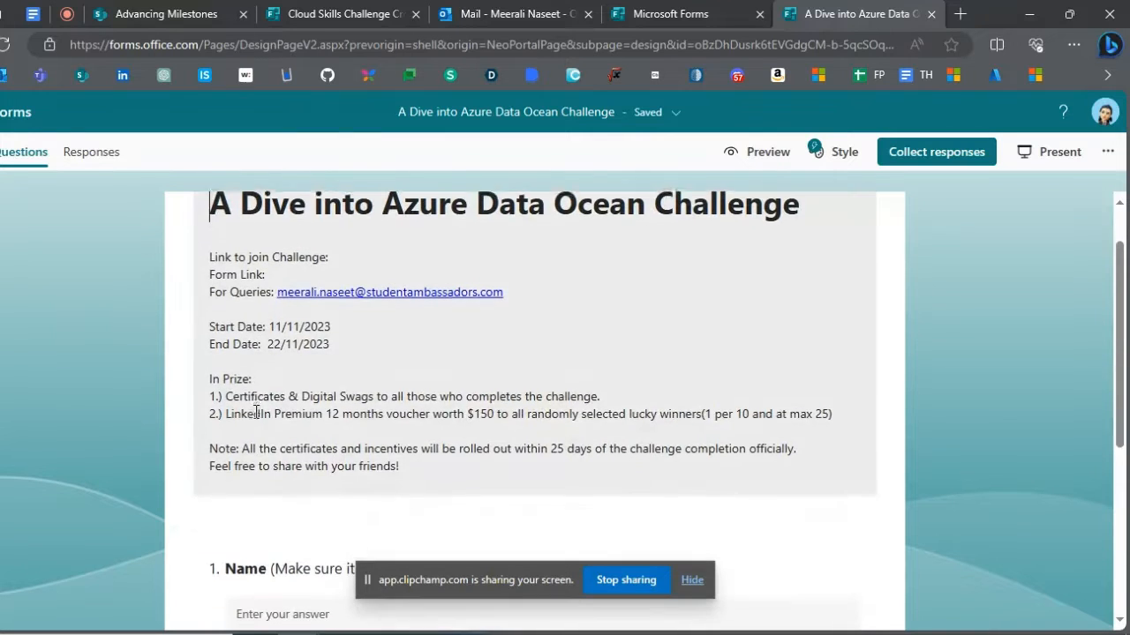
{"action": "left_click", "coordinate": [182, 275]}
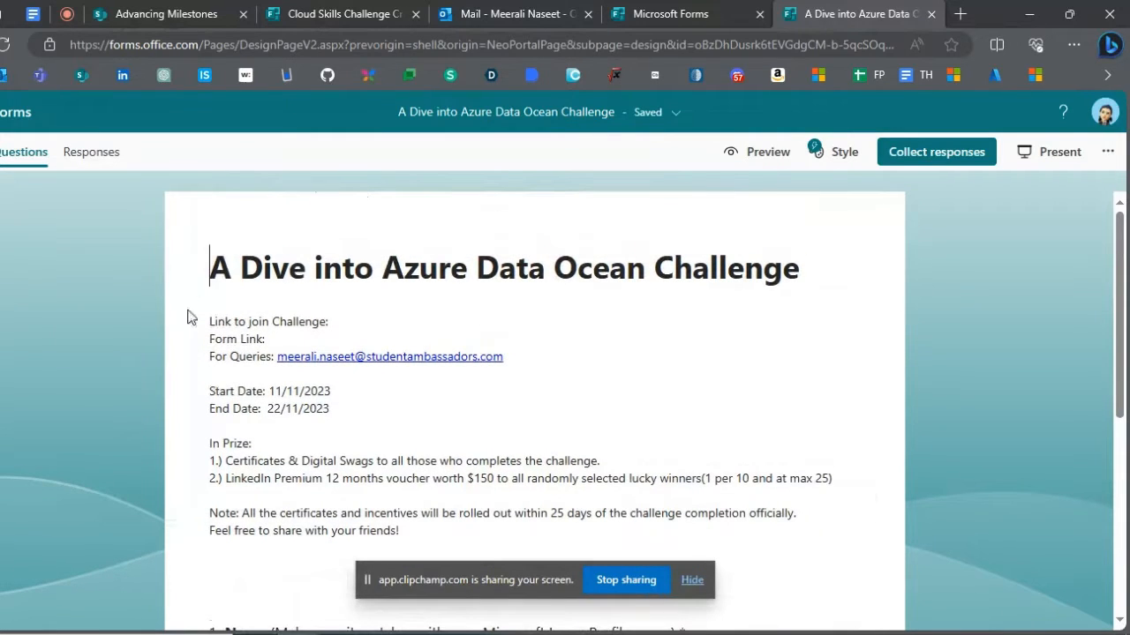
{"action": "left_click", "coordinate": [200, 335]}
{"action": "key", "text": "ctrl+a"}
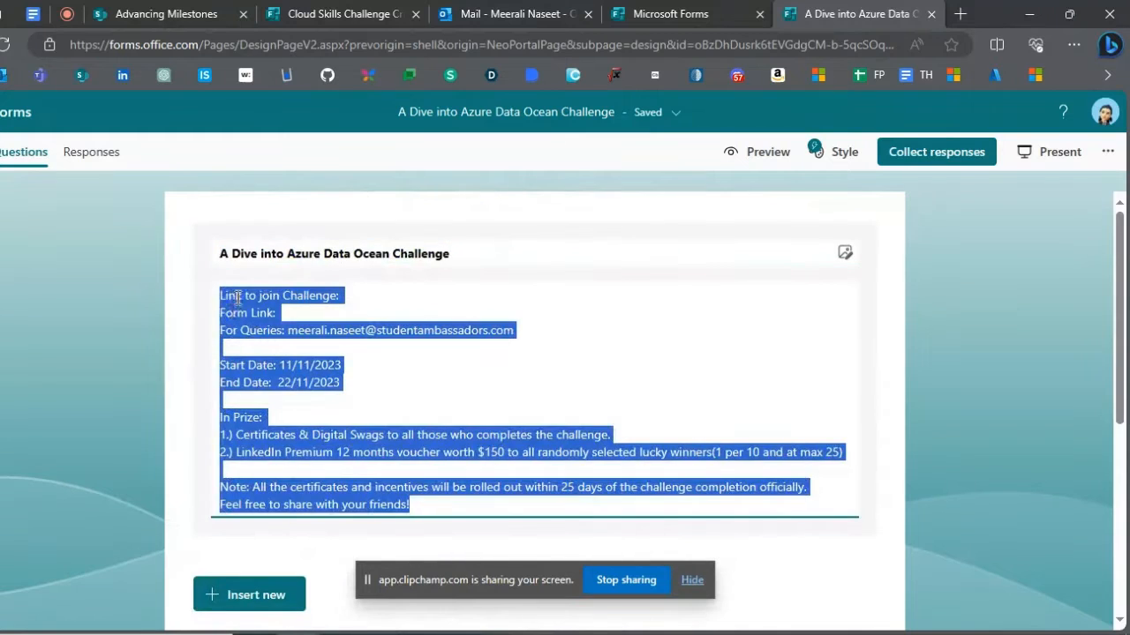
{"action": "triple_click", "coordinate": [239, 296]}
{"action": "left_click", "coordinate": [271, 266]}
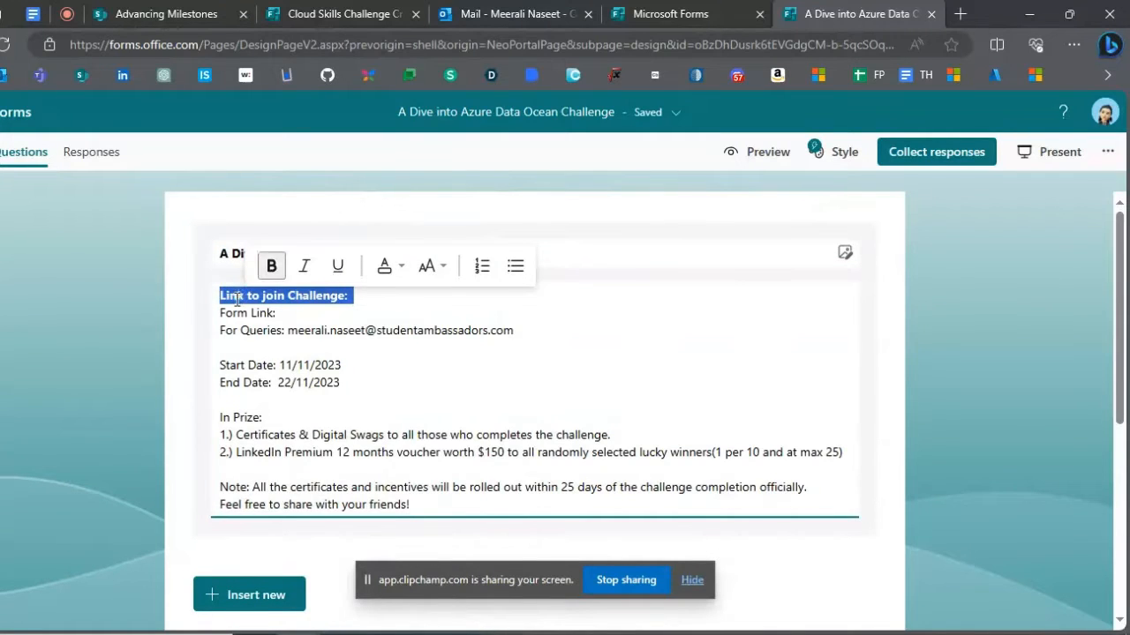
{"action": "triple_click", "coordinate": [232, 313]}
{"action": "key", "text": "ctrl+b"}
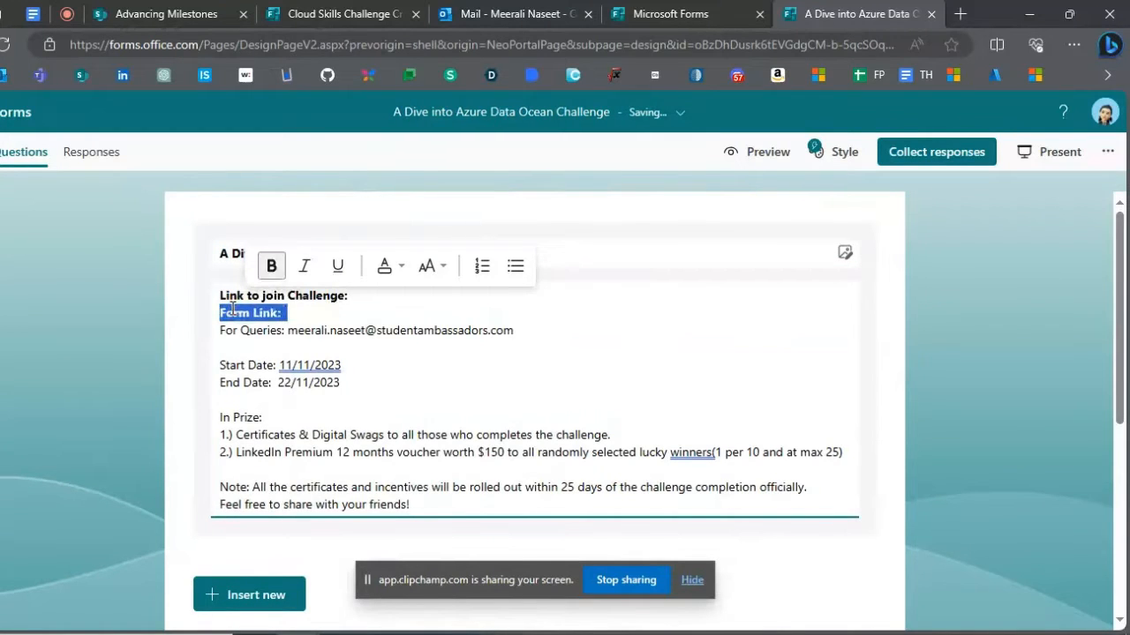
{"action": "double_click", "coordinate": [228, 330]}
{"action": "key", "text": "ctrl+b"}
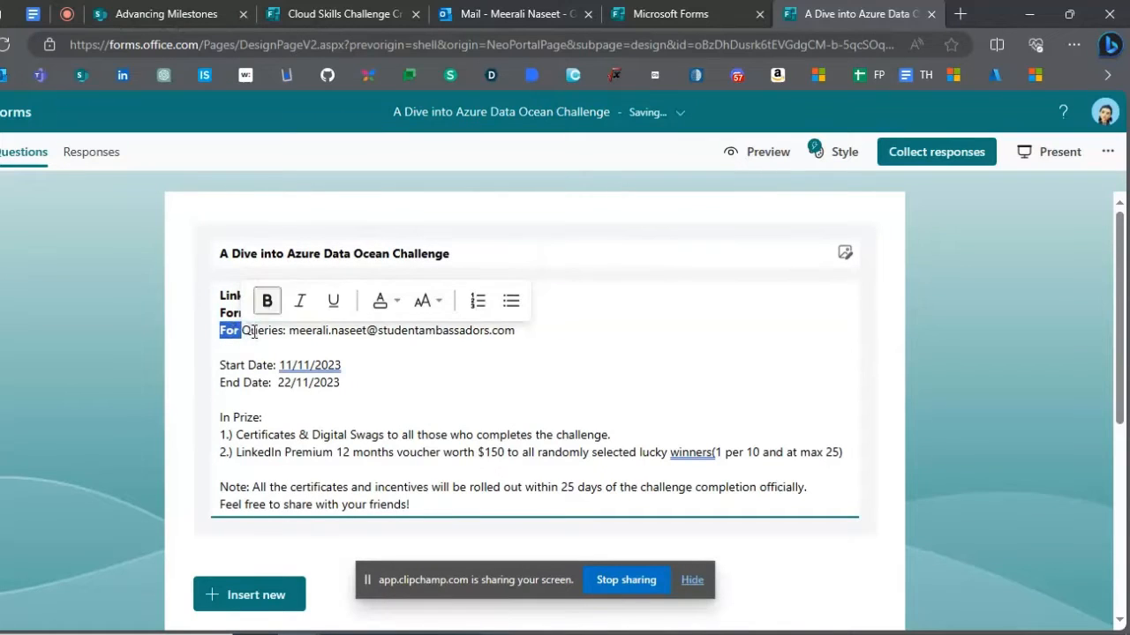
{"action": "double_click", "coordinate": [263, 330]}
{"action": "key", "text": "ctrl+b"}
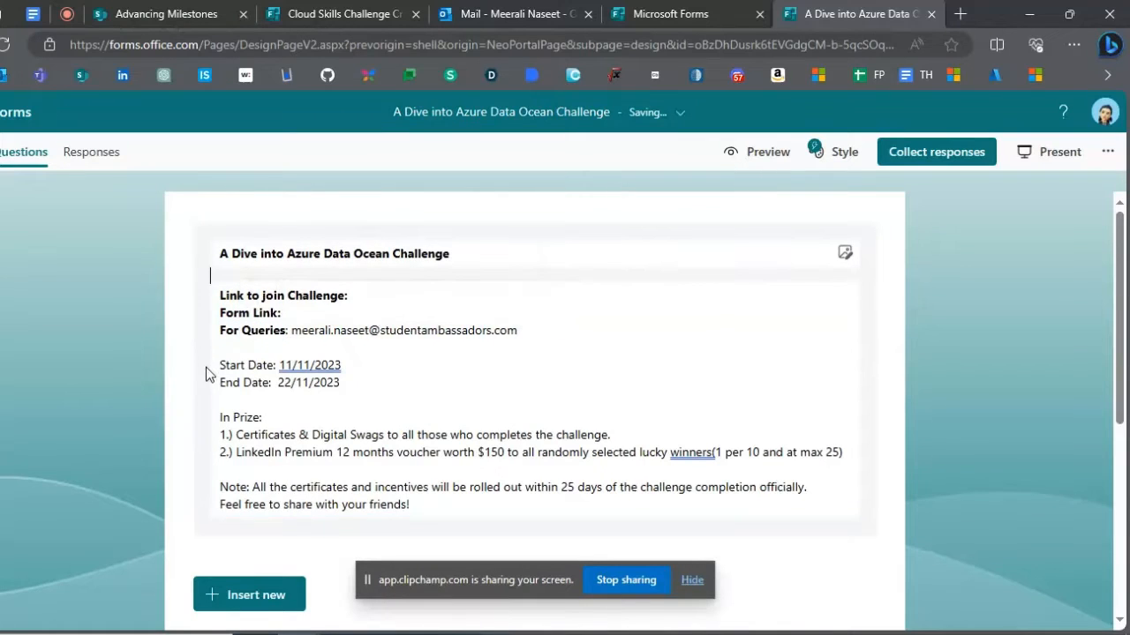
- Make the "In Prize:" heading and the word "Note" bold in the form description
{"action": "triple_click", "coordinate": [238, 417]}
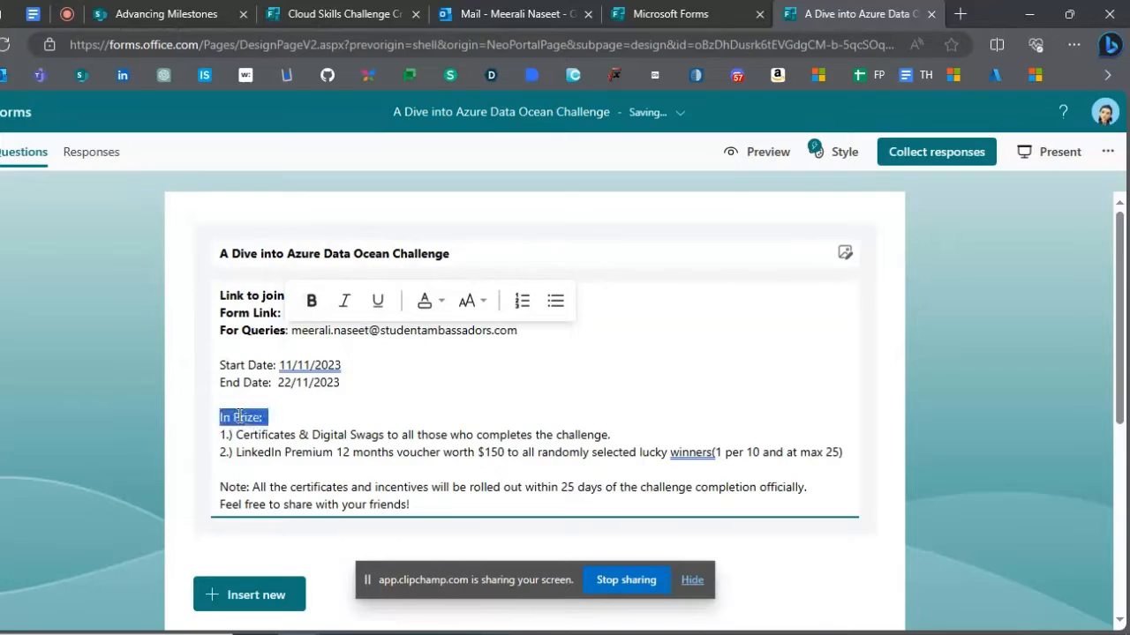
{"action": "key", "text": "ctrl+b"}
{"action": "left_click", "coordinate": [234, 416]}
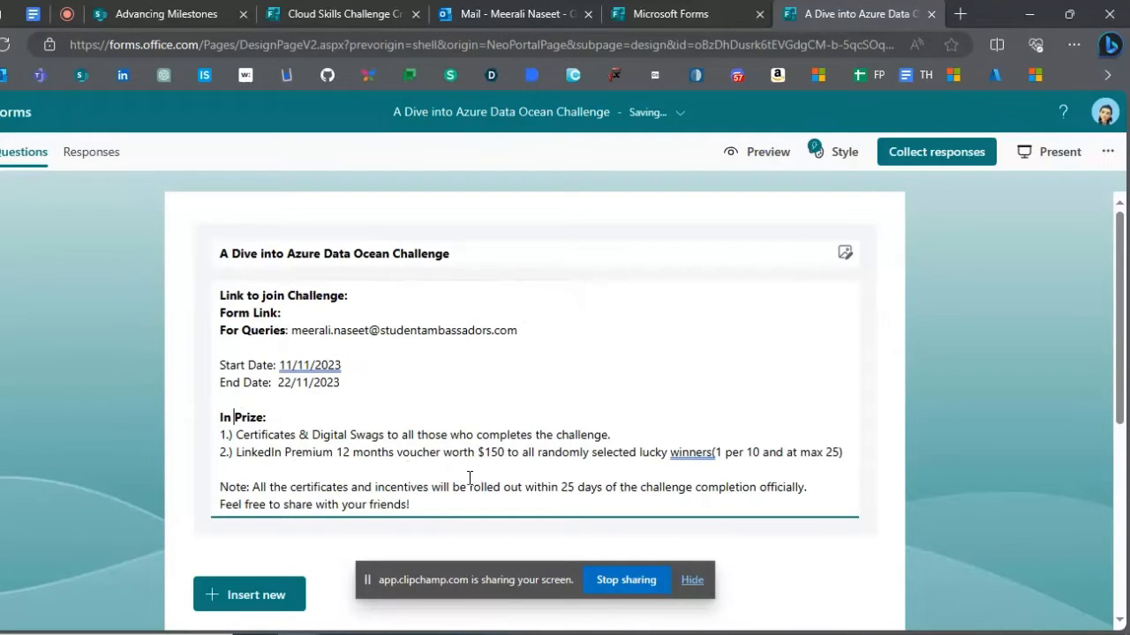
{"action": "left_click", "coordinate": [221, 486]}
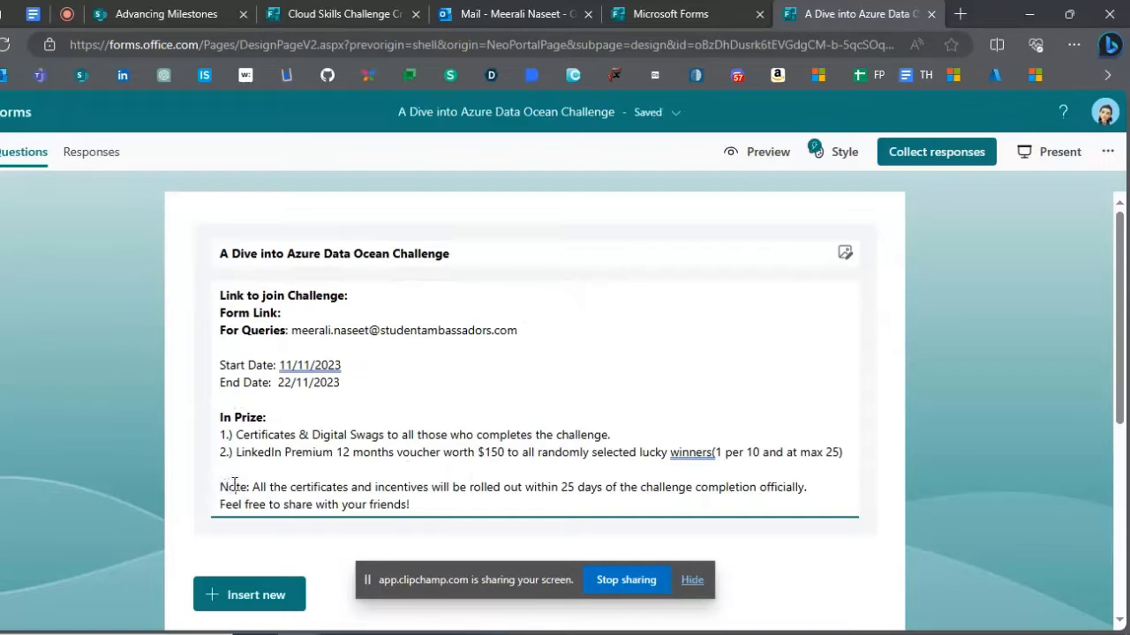
{"action": "double_click", "coordinate": [234, 486]}
{"action": "key", "text": "ctrl+b"}
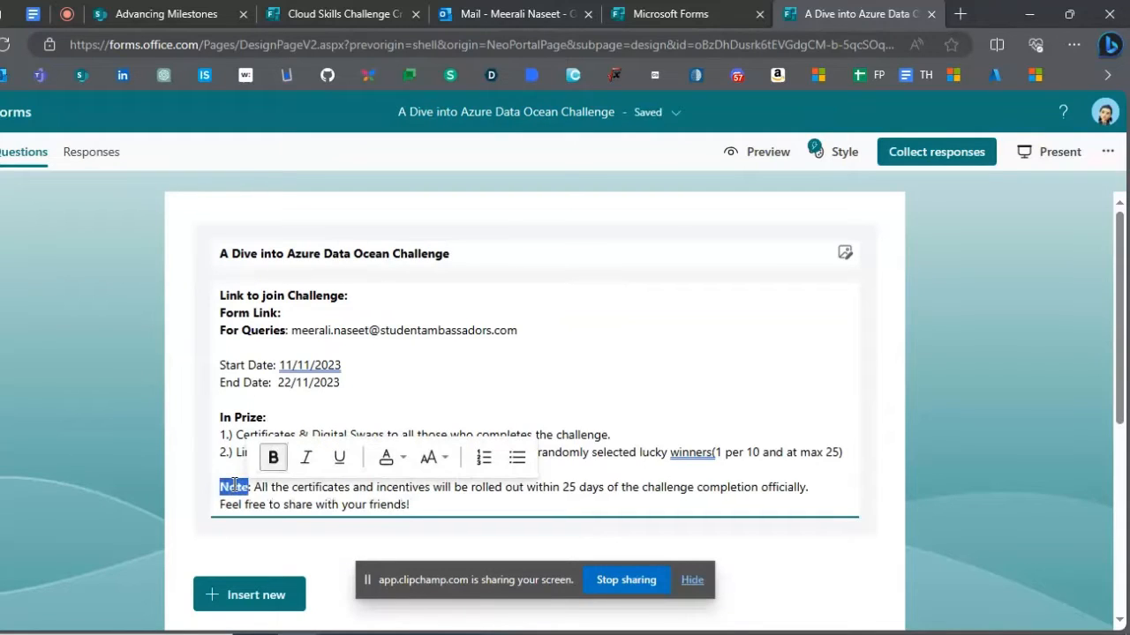
{"action": "left_click", "coordinate": [231, 484]}
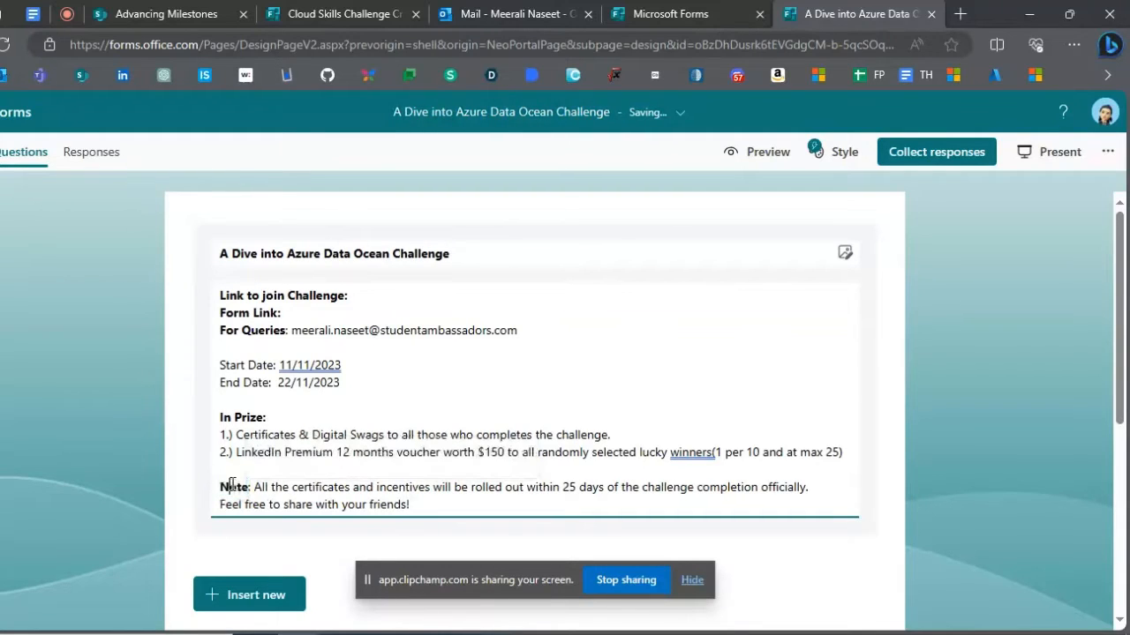
- Make the words "Start" and "End" bold in the two date lines of the description
{"action": "double_click", "coordinate": [227, 364]}
{"action": "key", "text": "ctrl+b"}
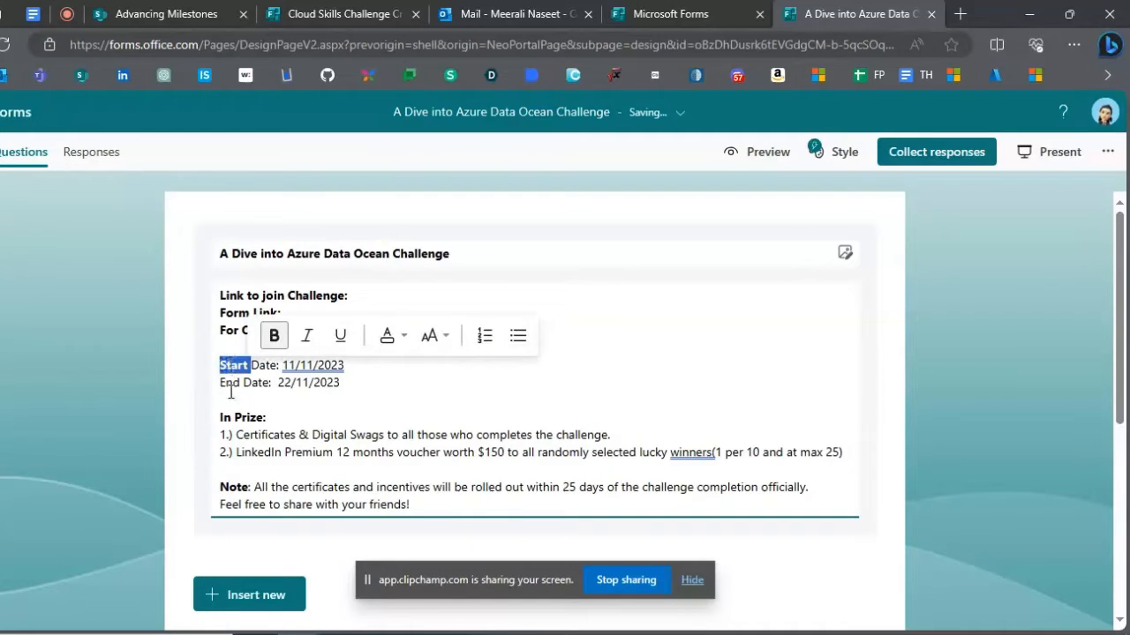
{"action": "double_click", "coordinate": [229, 382]}
{"action": "left_click", "coordinate": [228, 382]}
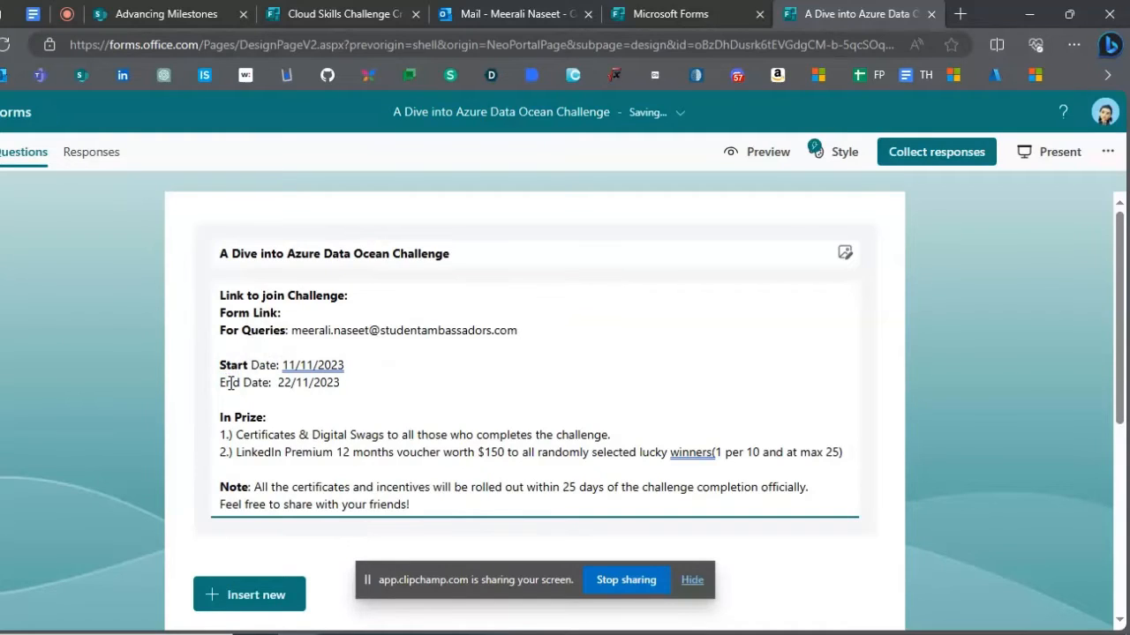
{"action": "double_click", "coordinate": [229, 382]}
{"action": "key", "text": "ctrl+b"}
{"action": "left_click", "coordinate": [217, 400]}
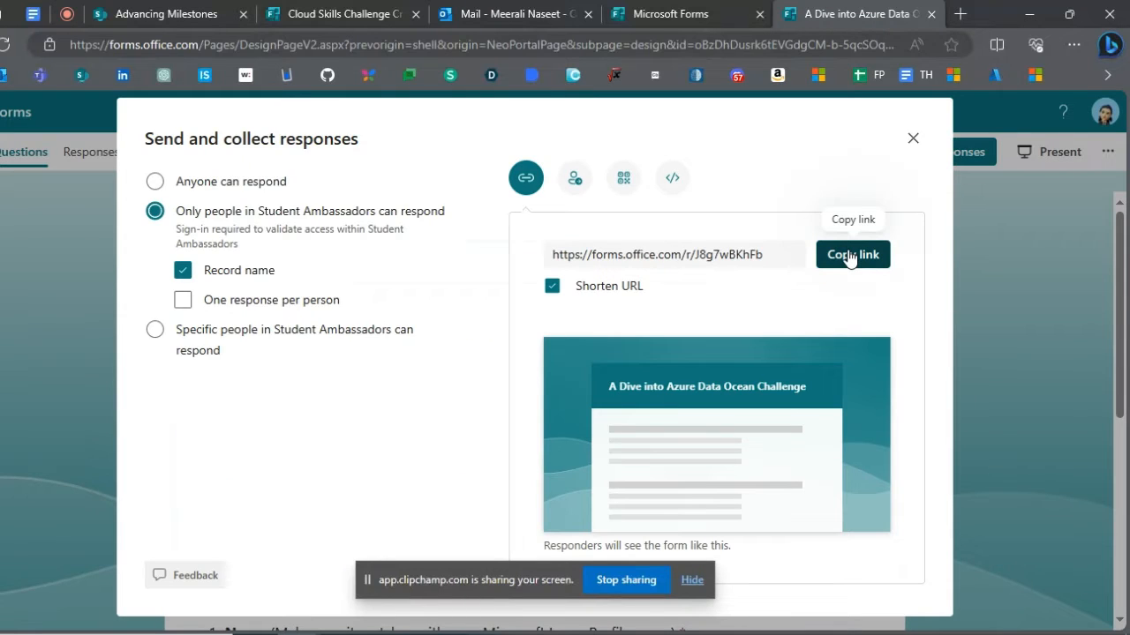
- Copy the form's shortened response link and paste it after "Form Link:" in the description
{"action": "left_click", "coordinate": [875, 257]}
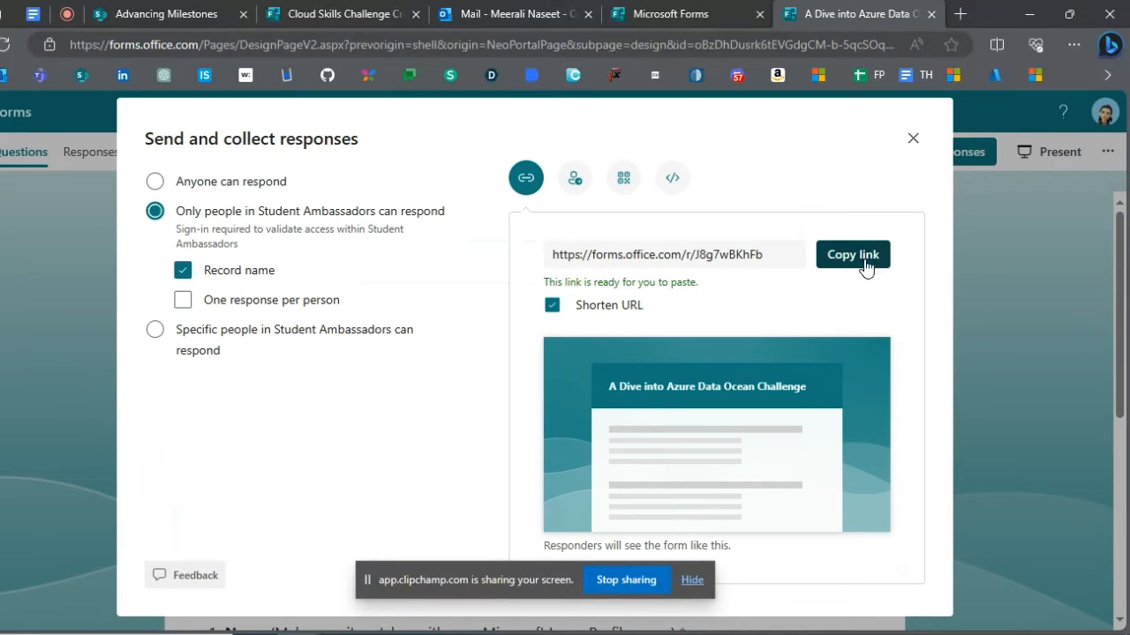
{"action": "left_click", "coordinate": [913, 140]}
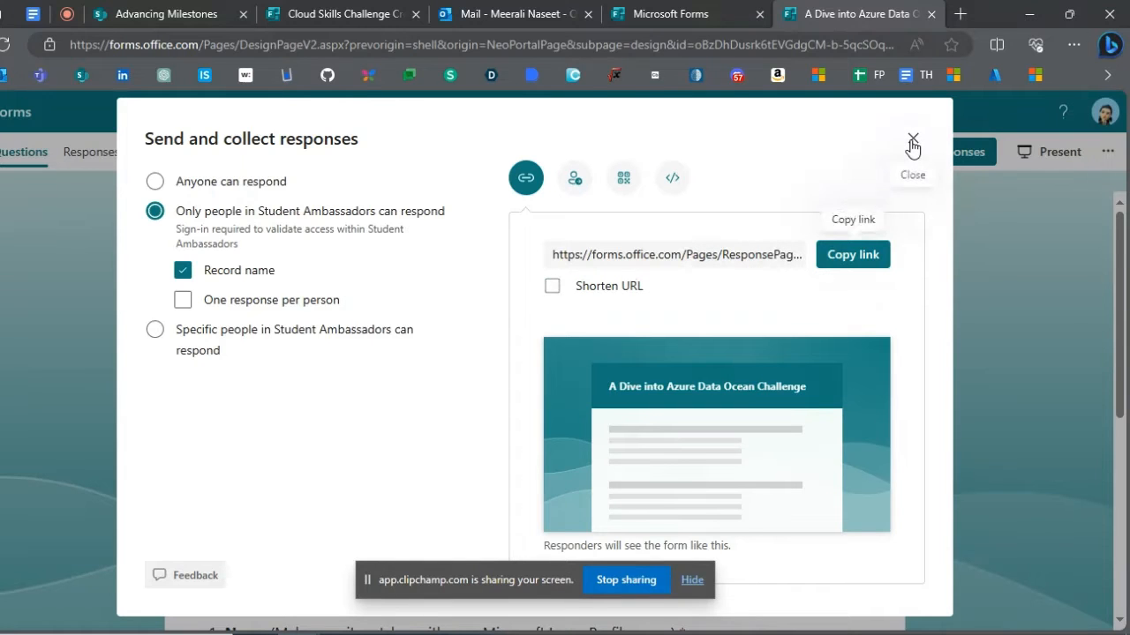
{"action": "left_click", "coordinate": [913, 140]}
{"action": "left_click", "coordinate": [332, 330]}
{"action": "key", "text": "ctrl+a"}
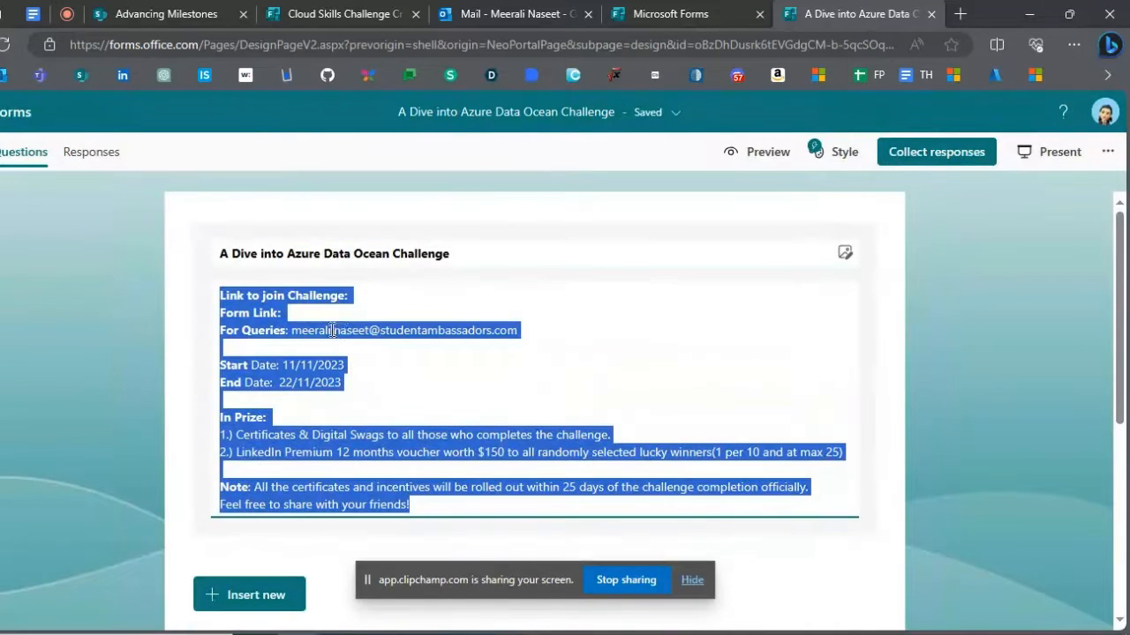
{"action": "left_click", "coordinate": [327, 314]}
{"action": "type", "text": "https://forms.office.com/r/J8g7wBKhFb"}
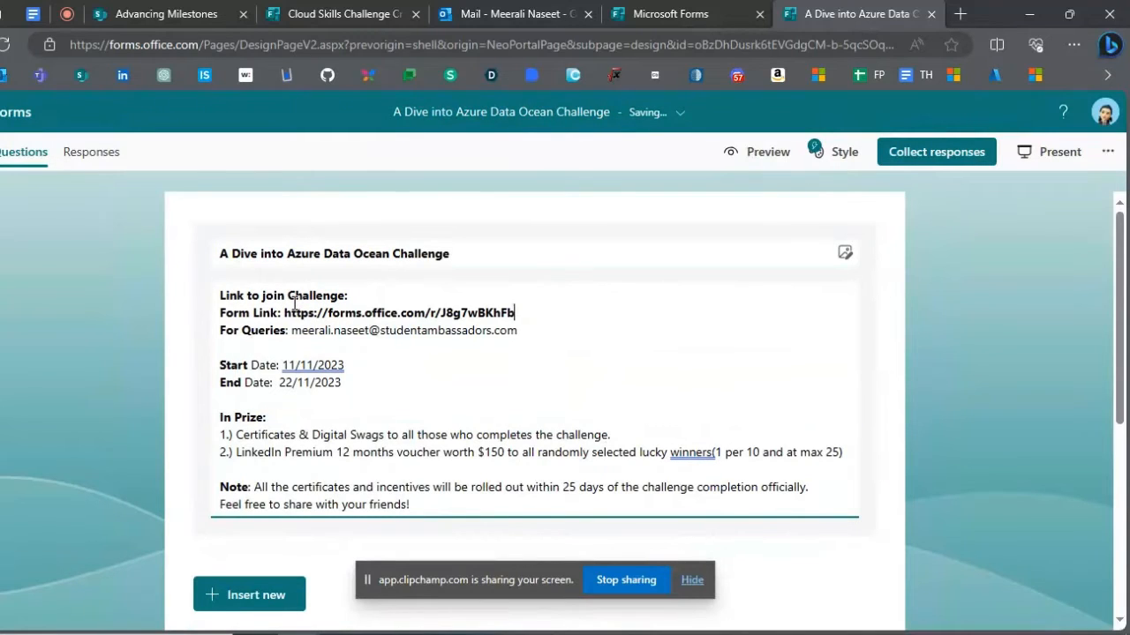
- Remove the bold formatting from the pasted URL in the "Form Link:" line
{"action": "key", "text": "shift+Left"}
{"action": "key", "text": "shift+Left"}
{"action": "key", "text": "shift+Left"}
{"action": "key", "text": "shift+Left"}
{"action": "key", "text": "shift+Left"}
{"action": "key", "text": "shift+Left"}
{"action": "key", "text": "shift+Left"}
{"action": "key", "text": "shift+Left"}
{"action": "key", "text": "shift+Left"}
{"action": "key", "text": "shift+Left"}
{"action": "key", "text": "shift+Left"}
{"action": "key", "text": "shift+Left"}
{"action": "key", "text": "shift+Left"}
{"action": "key", "text": "shift+Left"}
{"action": "key", "text": "shift+Left"}
{"action": "key", "text": "shift+Left"}
{"action": "key", "text": "shift+Left"}
{"action": "key", "text": "shift+Left"}
{"action": "key", "text": "shift+Left"}
{"action": "key", "text": "shift+Left"}
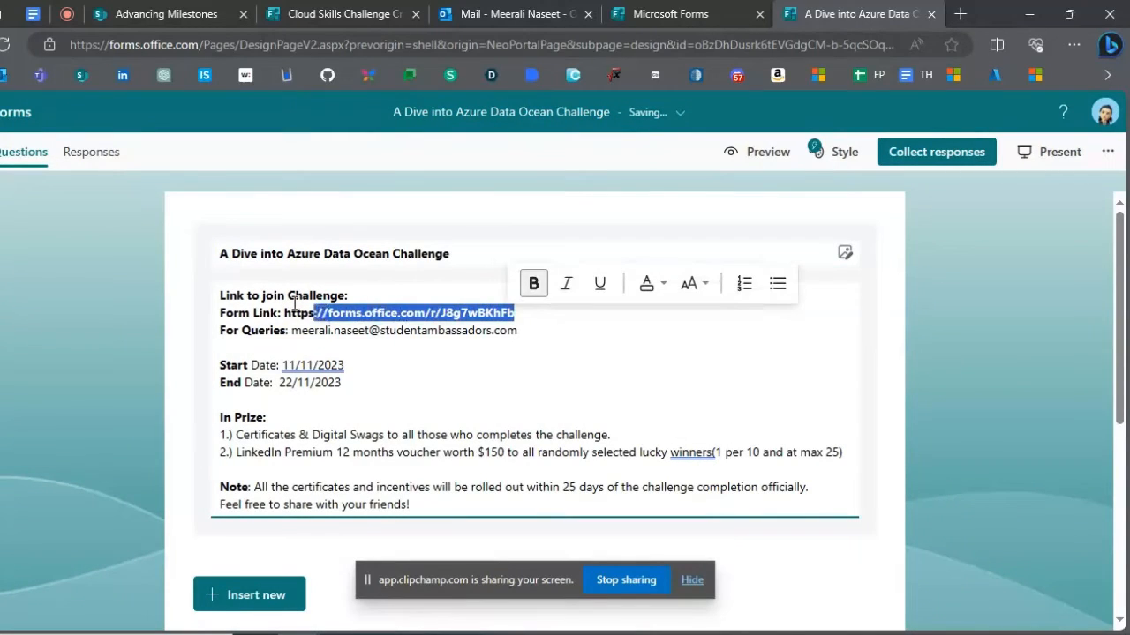
{"action": "key", "text": "shift+Left"}
{"action": "key", "text": "shift+Left"}
{"action": "key", "text": "shift+Left"}
{"action": "key", "text": "shift+Left"}
{"action": "key", "text": "shift+Left"}
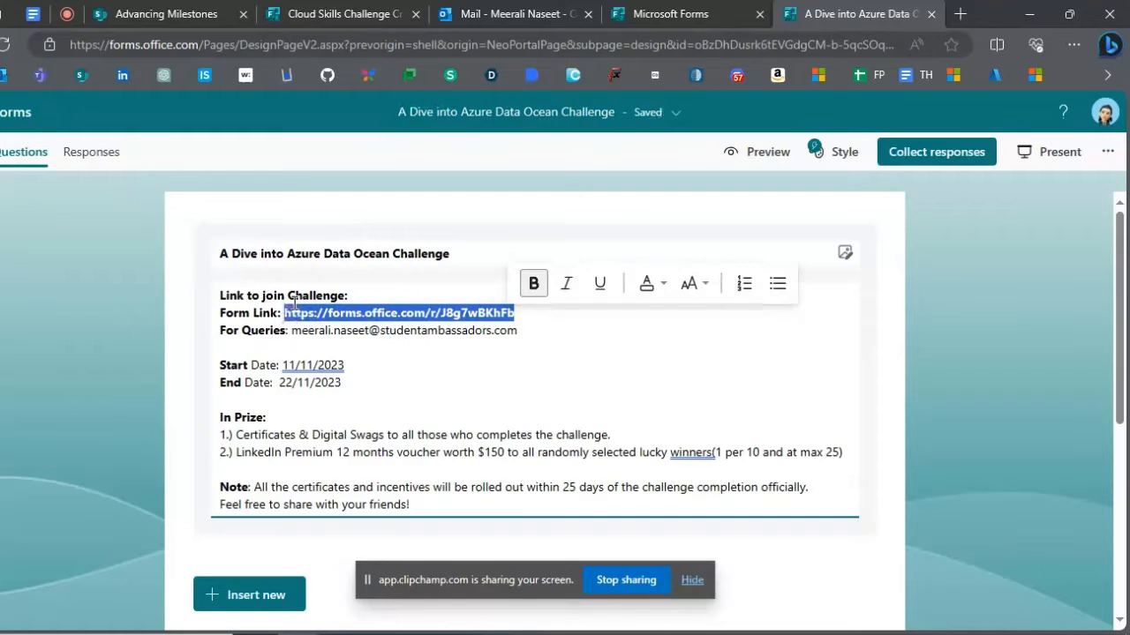
{"action": "key", "text": "ctrl+b"}
{"action": "left_click", "coordinate": [308, 332]}
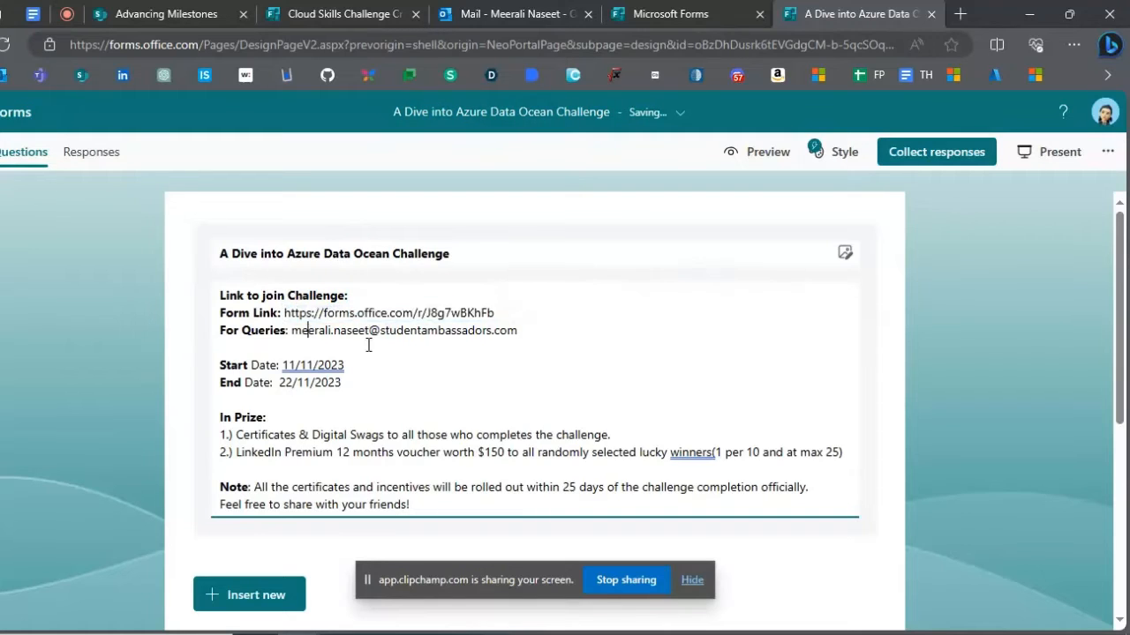
- Copy the entire form description and paste it into the Notepad document in place of the stage list
{"action": "key", "text": "ctrl+a"}
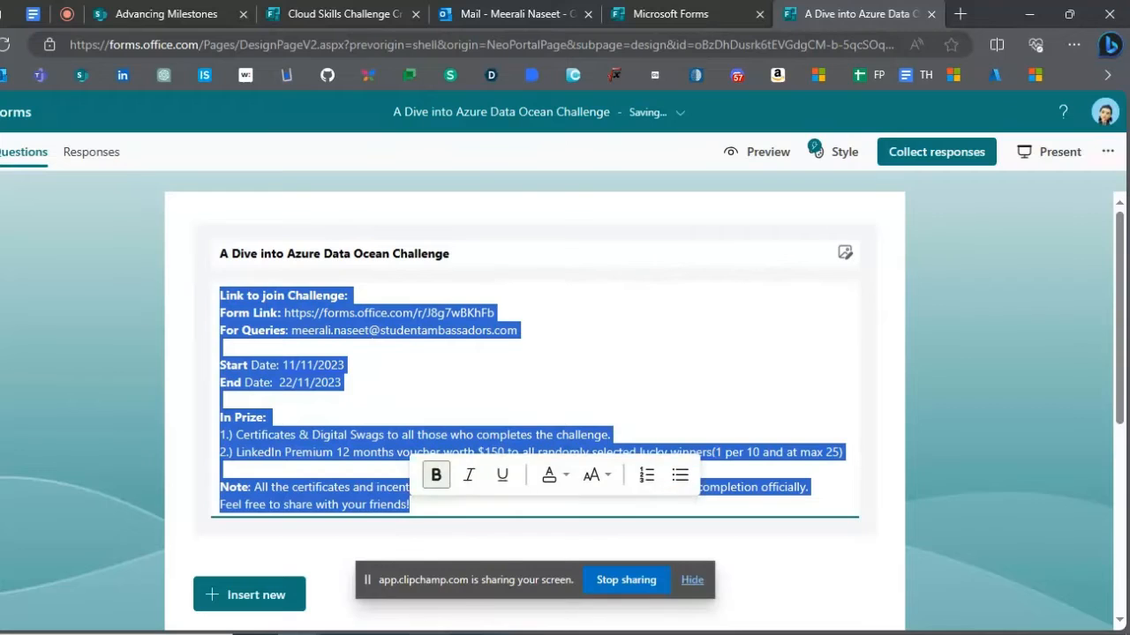
{"action": "key", "text": "alt+Tab"}
{"action": "key", "text": "ctrl+v"}
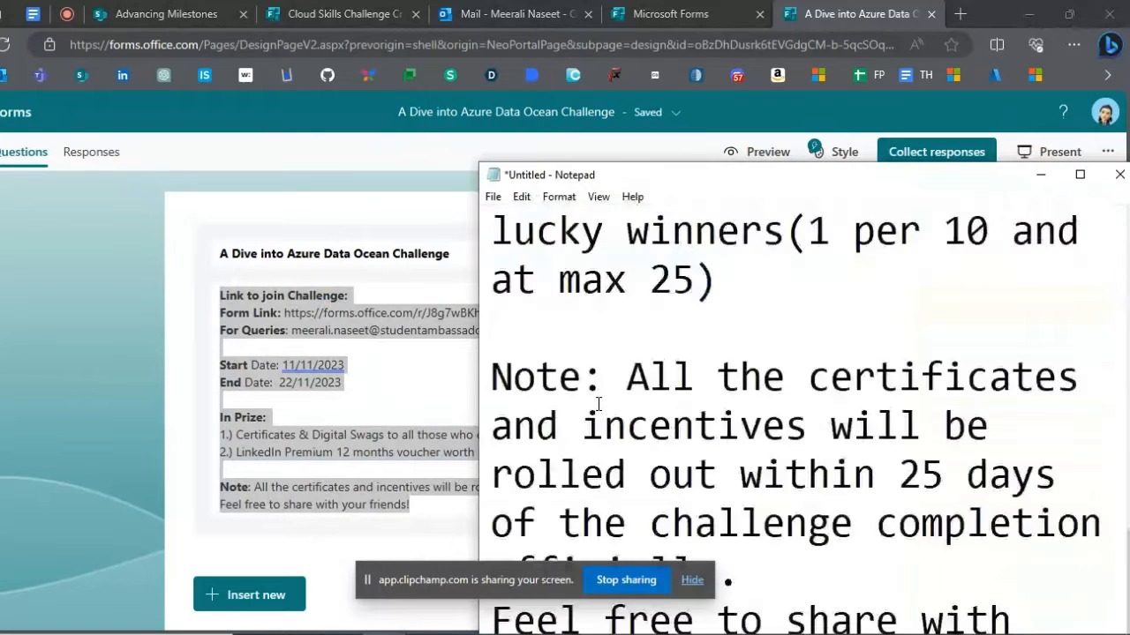
{"action": "scroll", "coordinate": [598, 402], "scroll_direction": "up", "scroll_amount": 5}
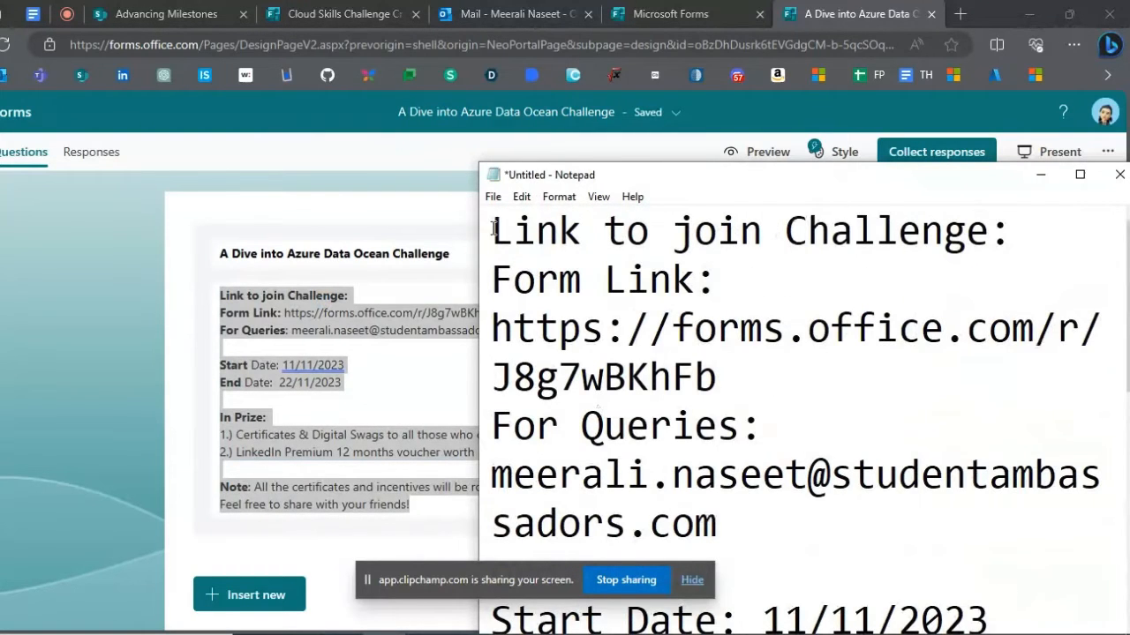
- Copy the form title "A Dive into Azure Data Ocean Challenge" to the start of the Notepad text, followed by a blank line
{"action": "left_click", "coordinate": [275, 254]}
{"action": "key", "text": "ctrl+c"}
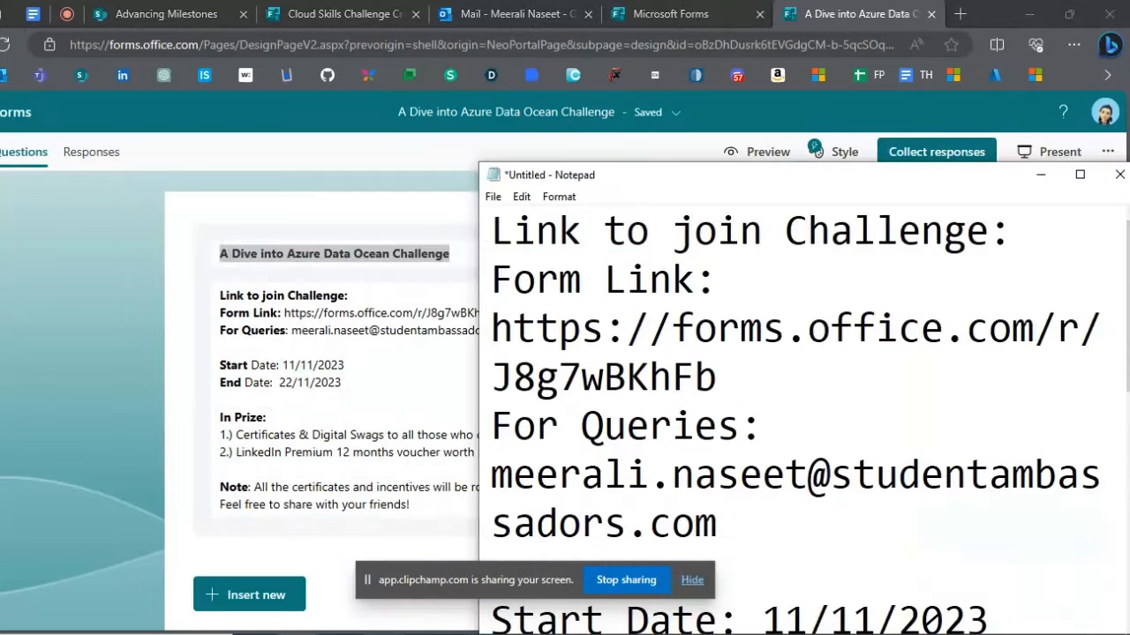
{"action": "key", "text": "alt+Tab"}
{"action": "left_click", "coordinate": [491, 231]}
{"action": "key", "text": "ctrl+v"}
{"action": "key", "text": "Return"}
{"action": "key", "text": "Return"}
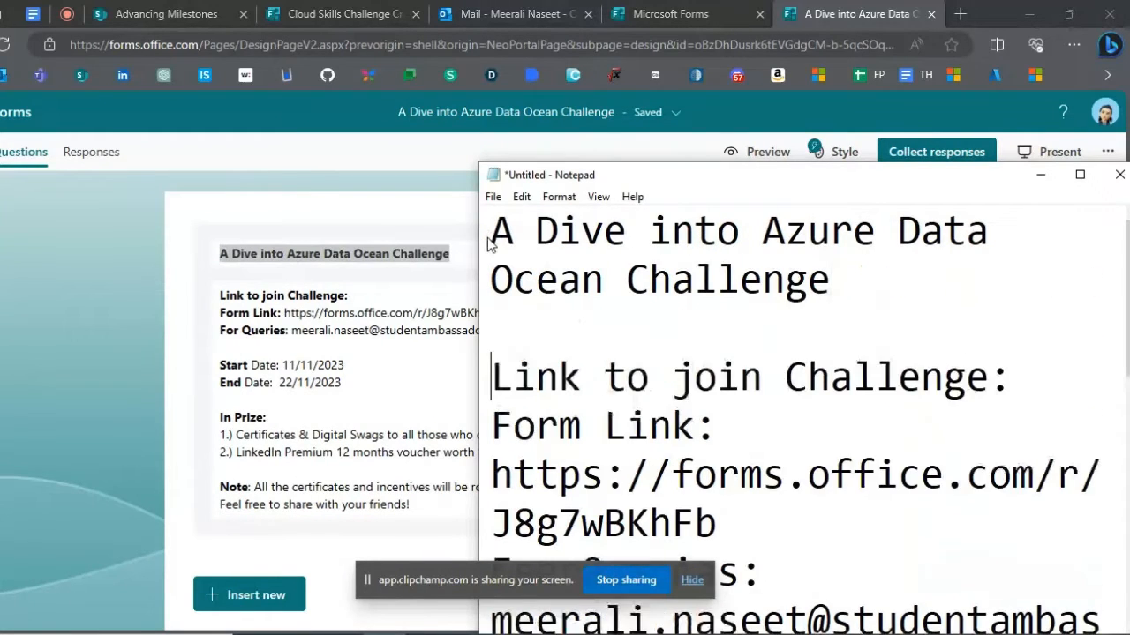
- Set the Notepad font size to 11
{"action": "left_click", "coordinate": [558, 197]}
{"action": "left_click", "coordinate": [572, 233]}
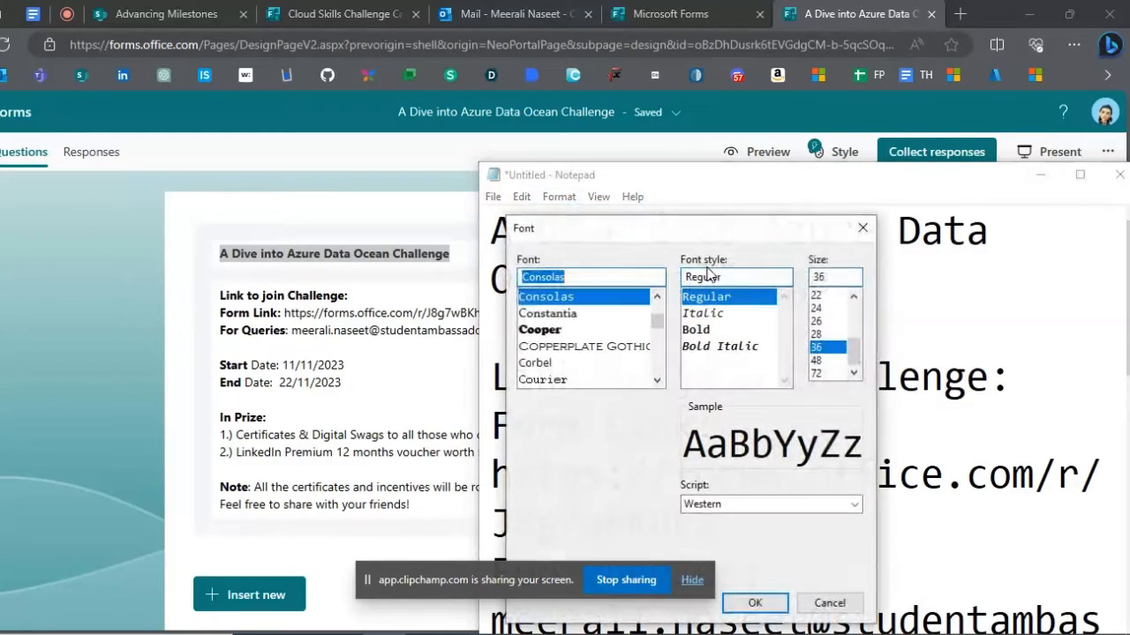
{"action": "scroll", "coordinate": [828, 316], "scroll_direction": "up", "scroll_amount": 4}
{"action": "left_click", "coordinate": [826, 311]}
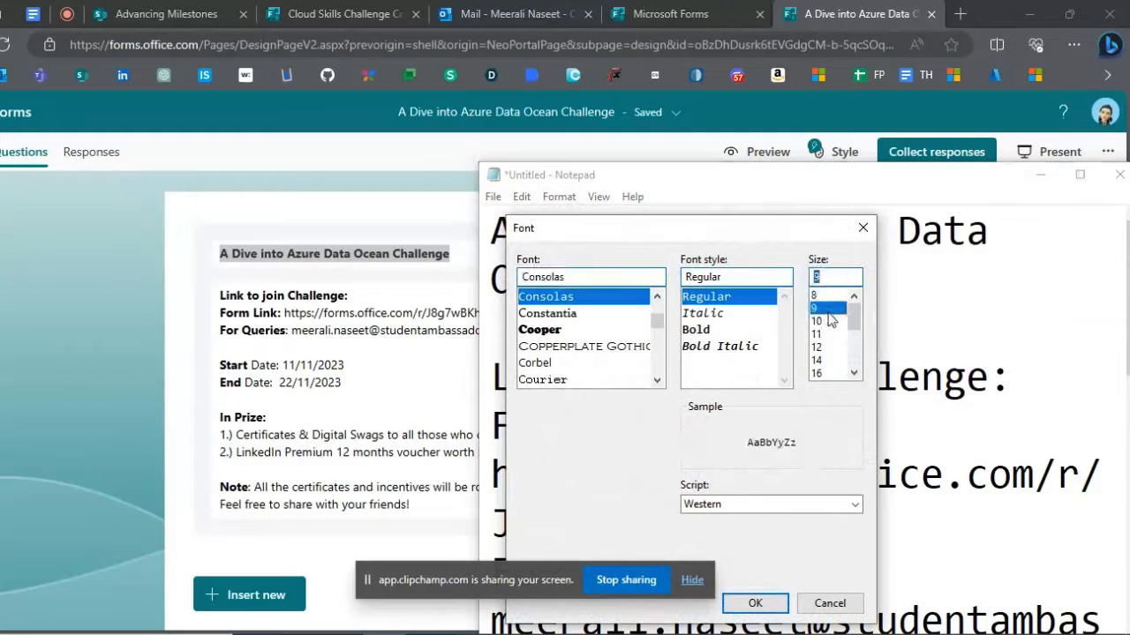
{"action": "left_click", "coordinate": [827, 334]}
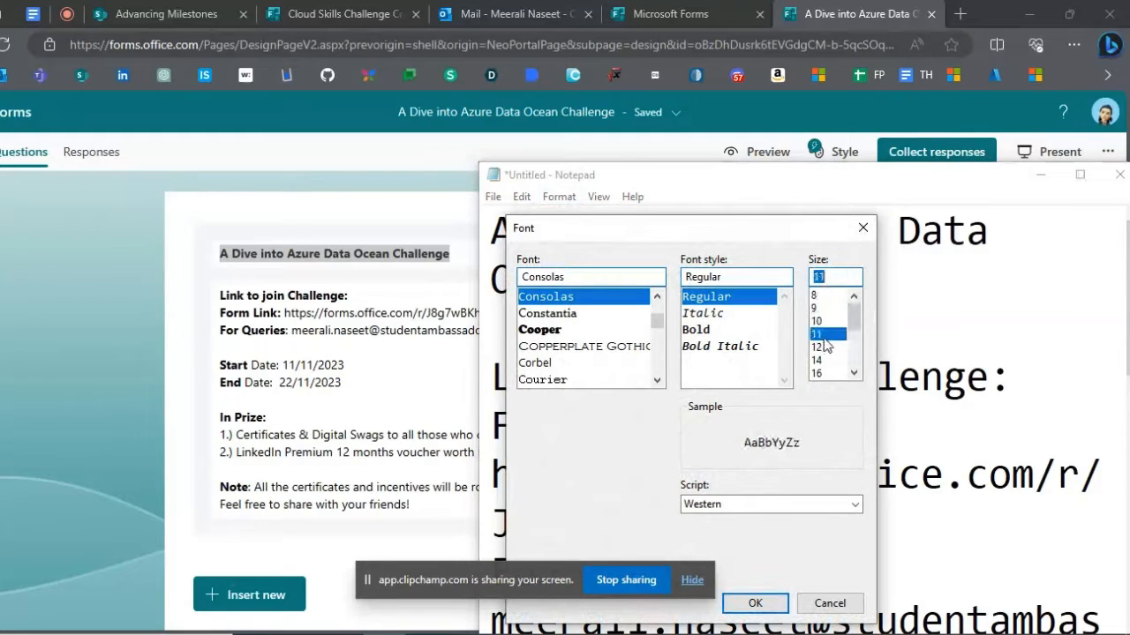
{"action": "left_click", "coordinate": [752, 603]}
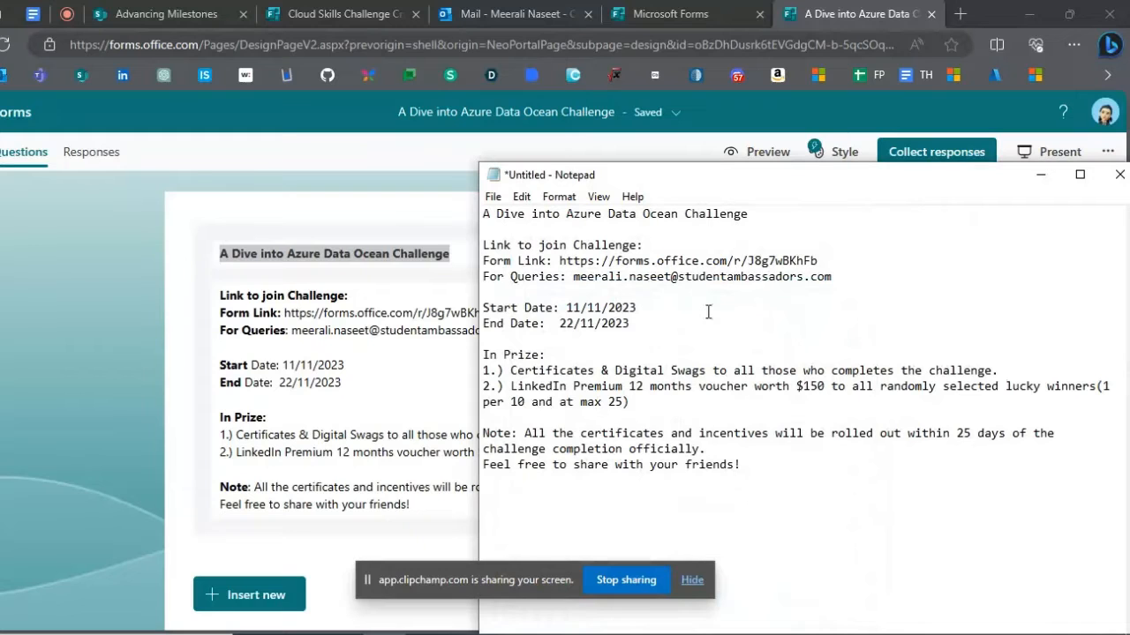
- Return to the form in the browser, leave the description field and close the Microsoft Forms and challenge form tabs
{"action": "left_click", "coordinate": [441, 307]}
{"action": "key", "text": "ctrl+a"}
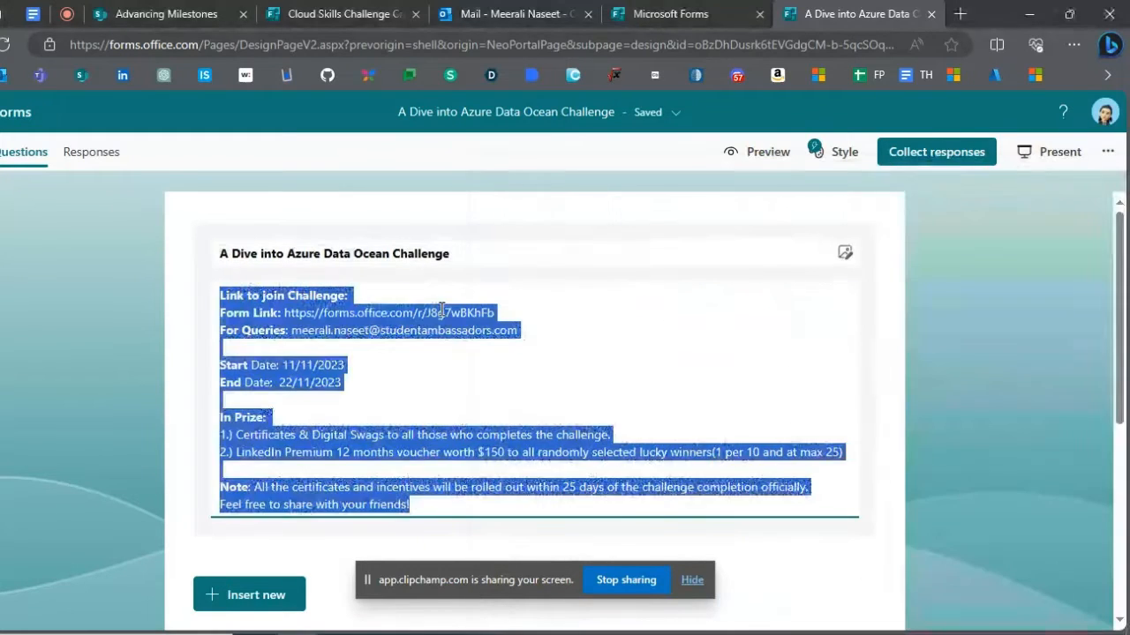
{"action": "left_click", "coordinate": [89, 354]}
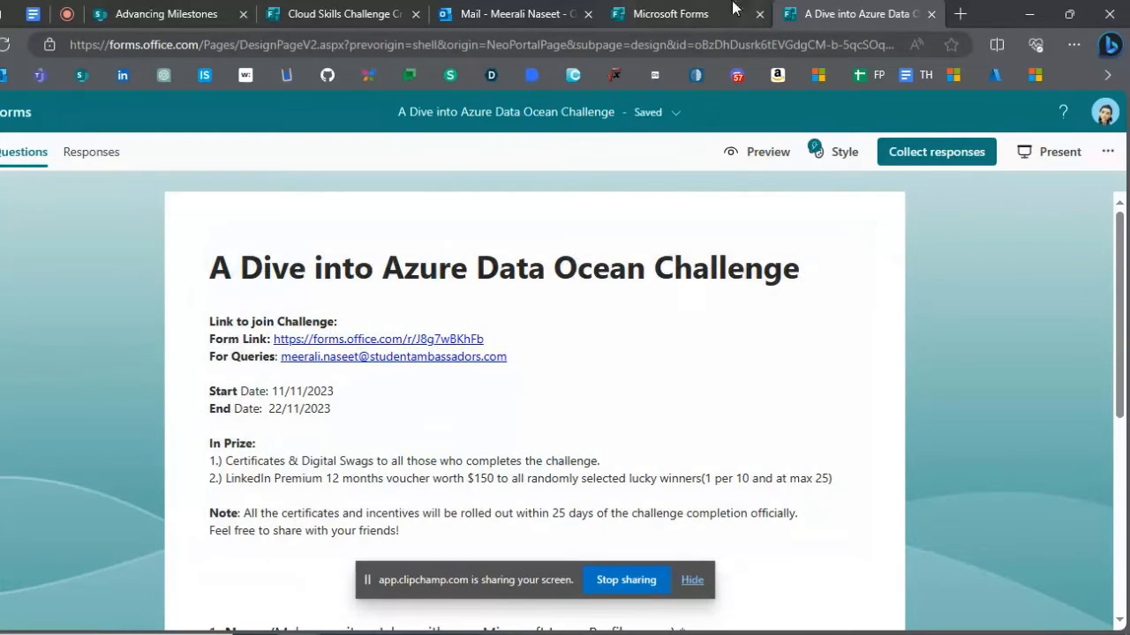
{"action": "left_click", "coordinate": [753, 19]}
{"action": "left_click", "coordinate": [758, 15]}
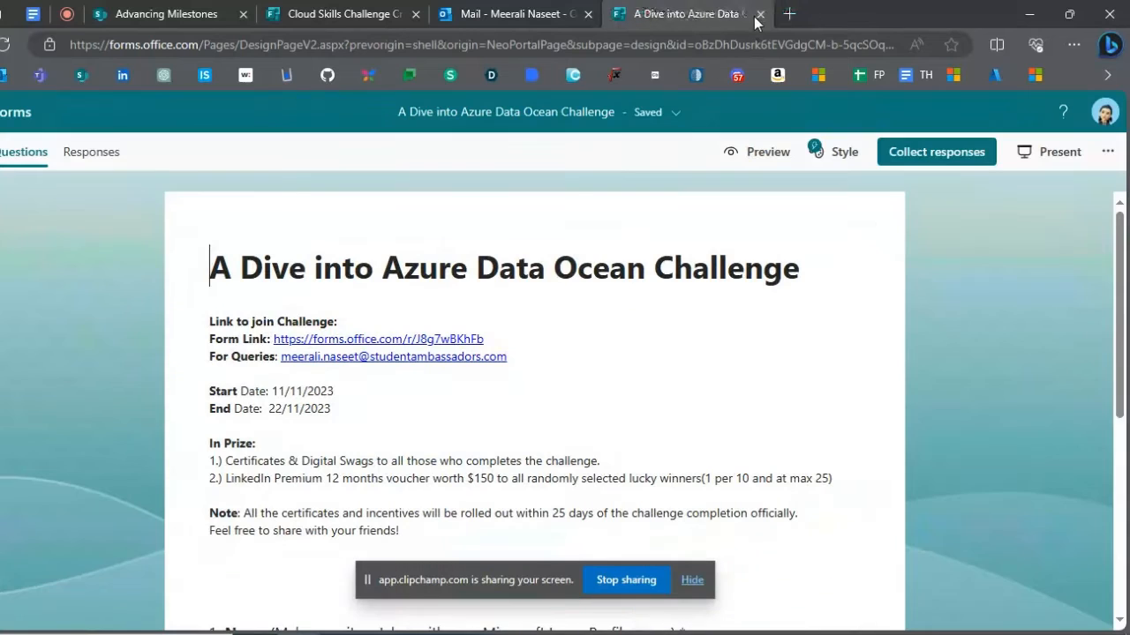
{"action": "left_click", "coordinate": [757, 15]}
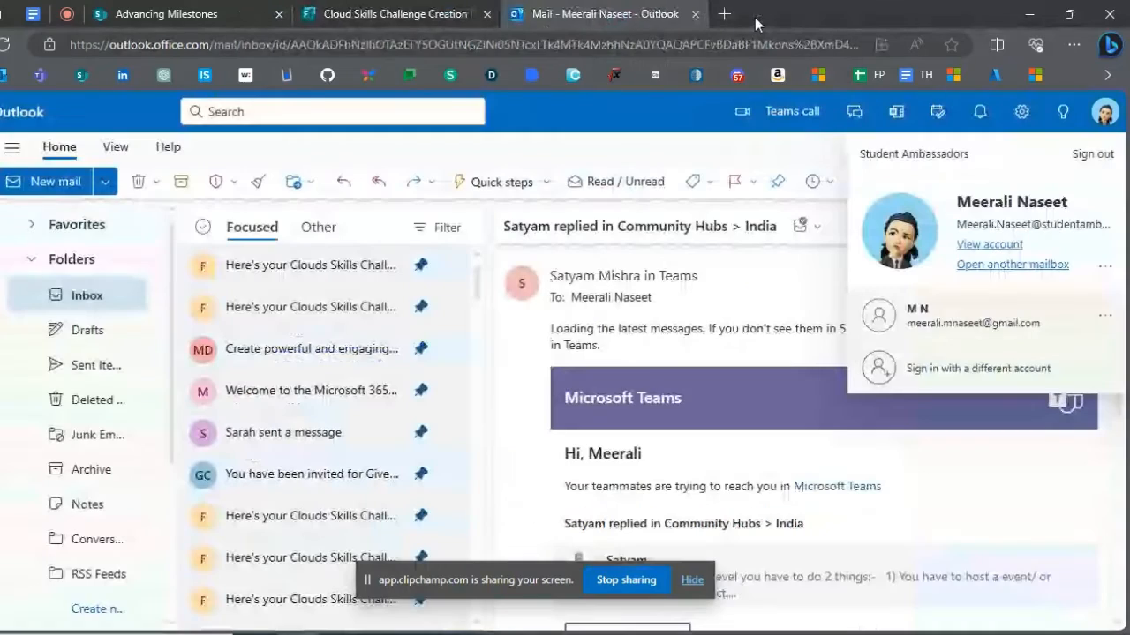
- Close the Outlook mail and submitted challenge creation form tabs, and open the LinkedIn home feed in a new tab
{"action": "left_click", "coordinate": [696, 14]}
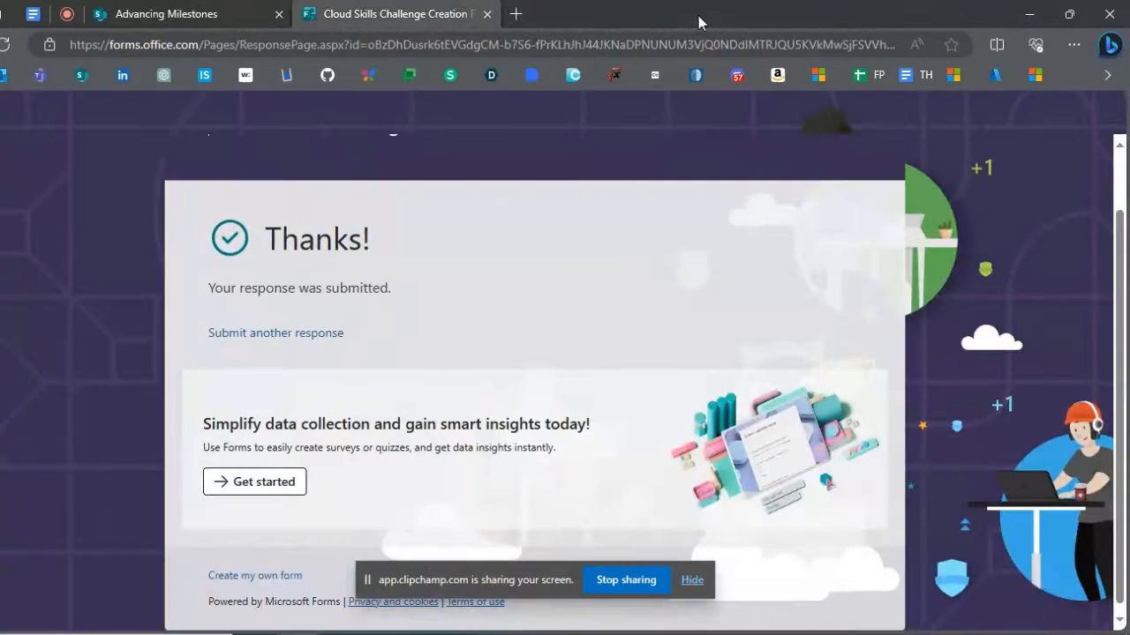
{"action": "left_click", "coordinate": [487, 14]}
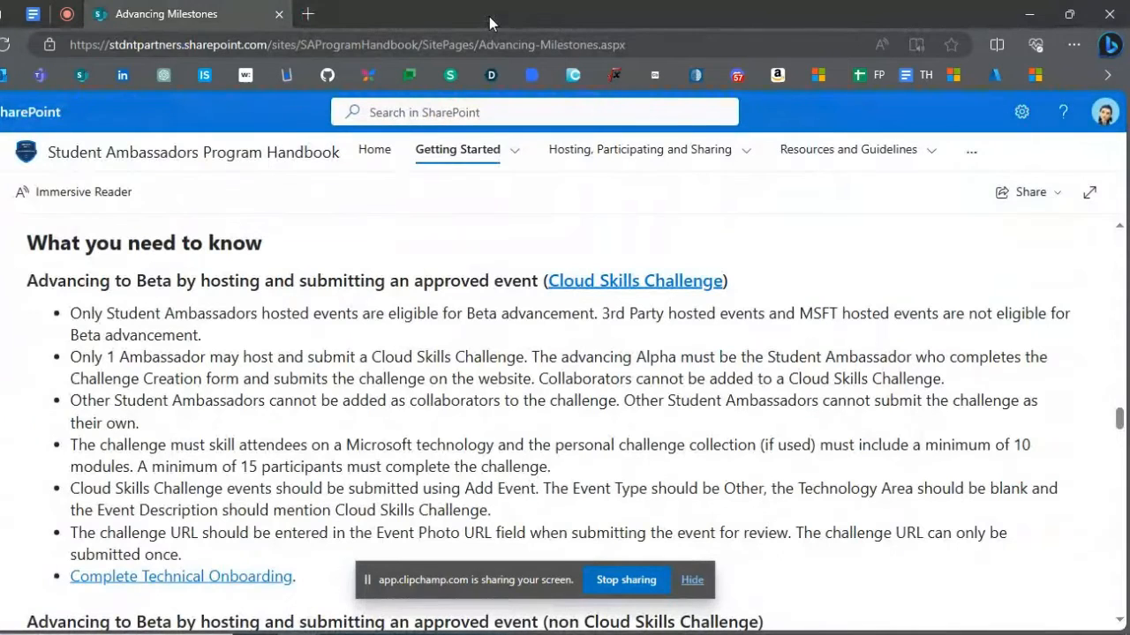
{"action": "left_click", "coordinate": [307, 14]}
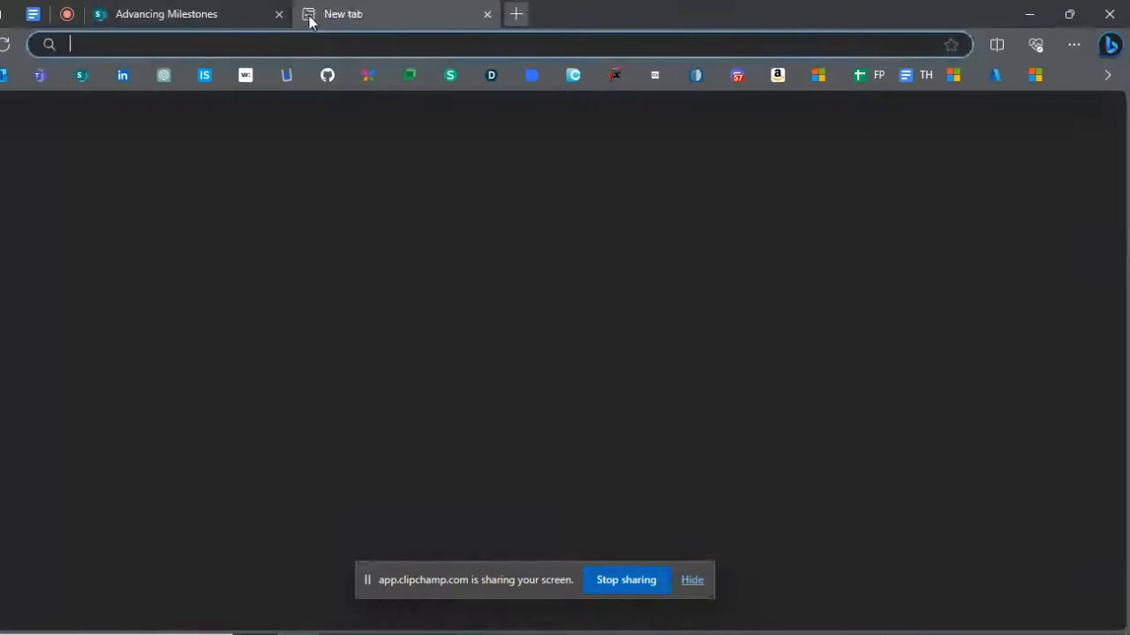
{"action": "left_click", "coordinate": [120, 78]}
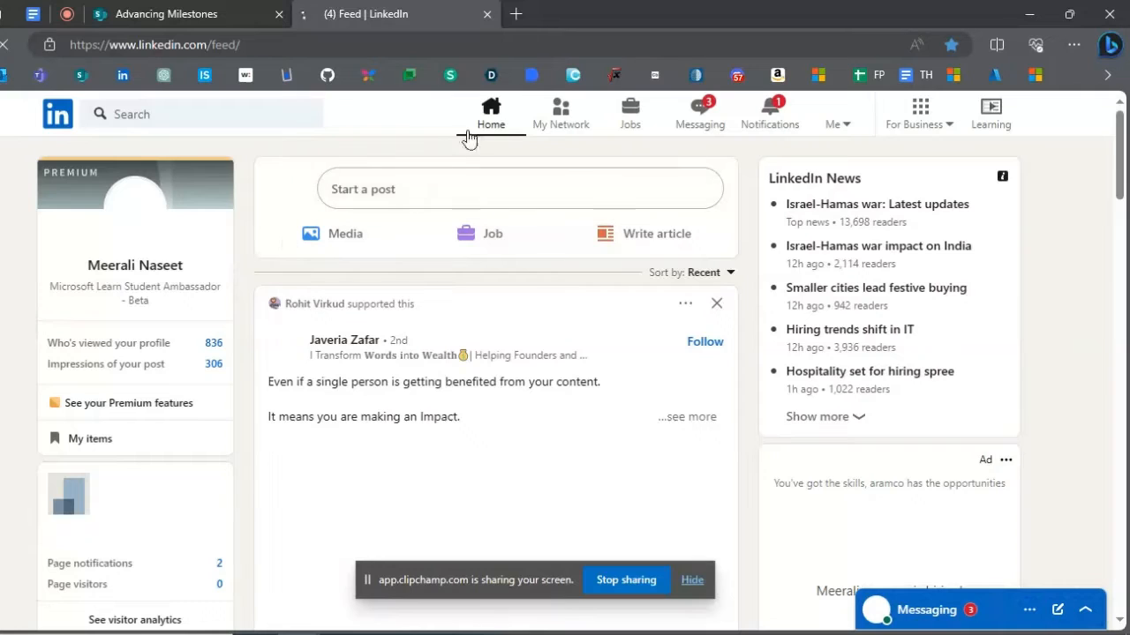
{"action": "left_click", "coordinate": [492, 114]}
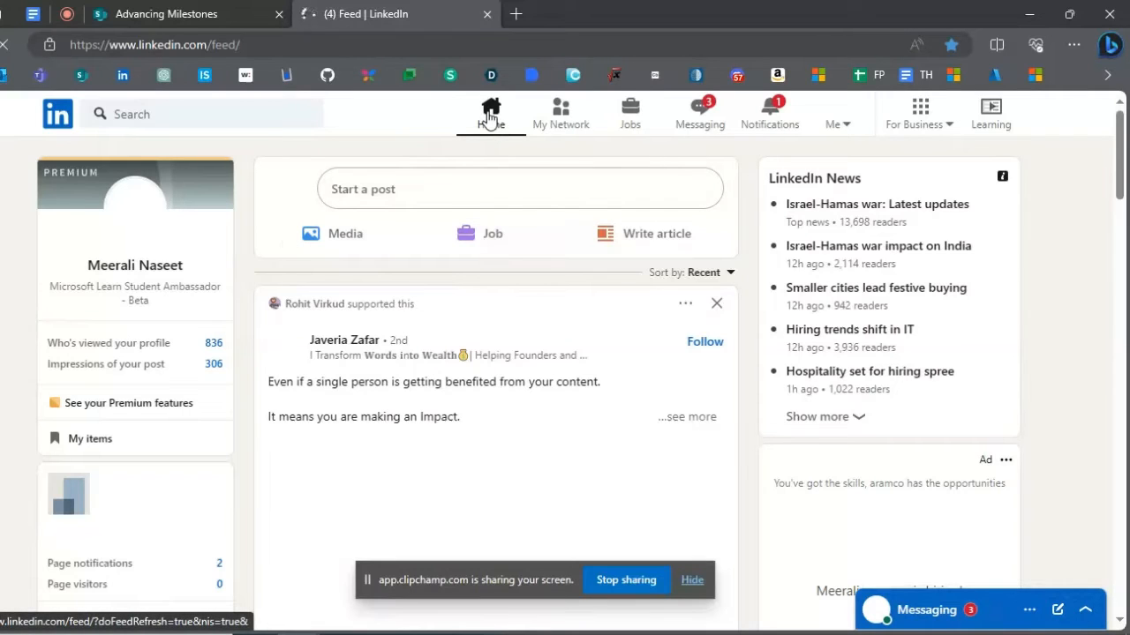
- Start a new LinkedIn post and paste the entire Notepad announcement text into it
{"action": "left_click", "coordinate": [445, 191]}
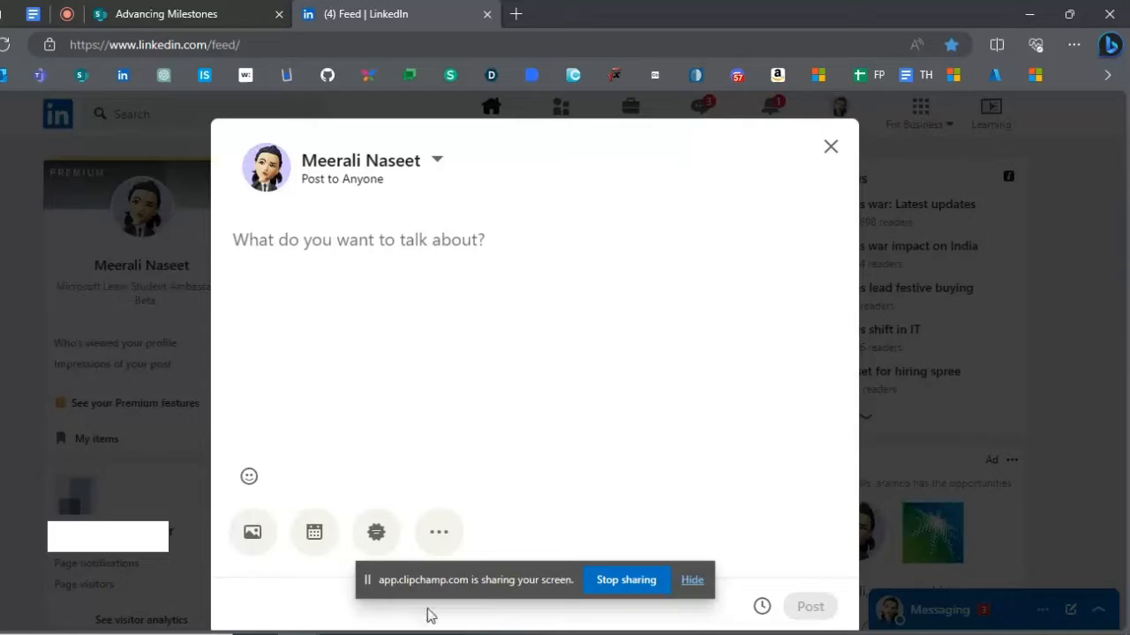
{"action": "key", "text": "alt+Tab"}
{"action": "key", "text": "ctrl+a"}
{"action": "key", "text": "ctrl+c"}
{"action": "left_click", "coordinate": [369, 278]}
{"action": "key", "text": "ctrl+v"}
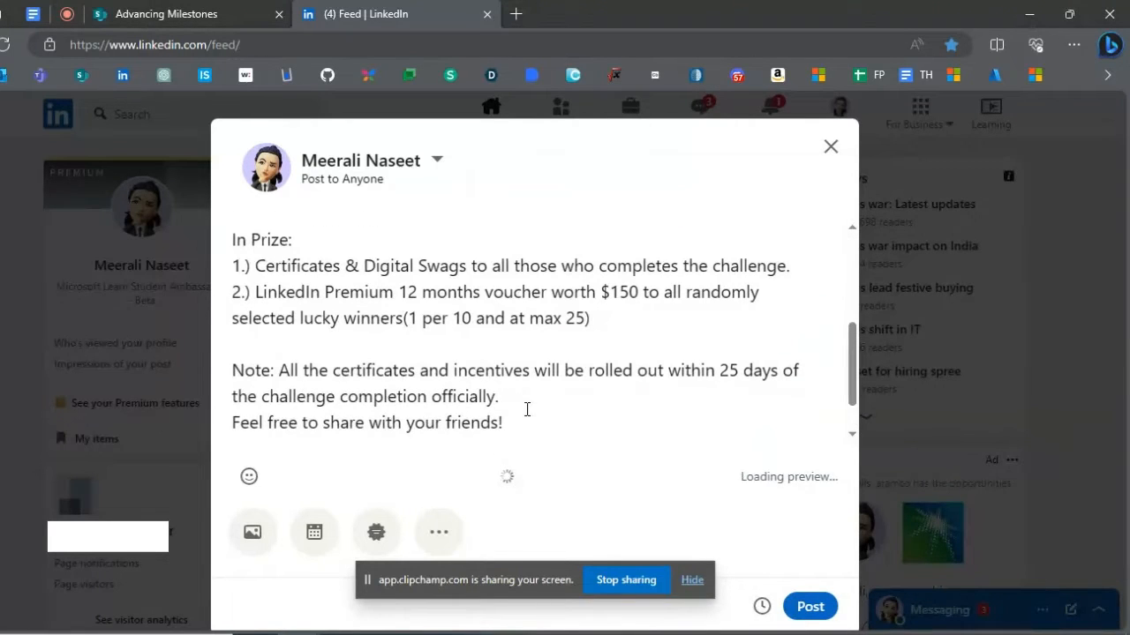
- Add the hashtag line "#Challenge #Swag # Certificate ...." below the announcement text, separated by a blank line
{"action": "key", "text": "Return"}
{"action": "key", "text": "Return"}
{"action": "type", "text": "#Calleng"}
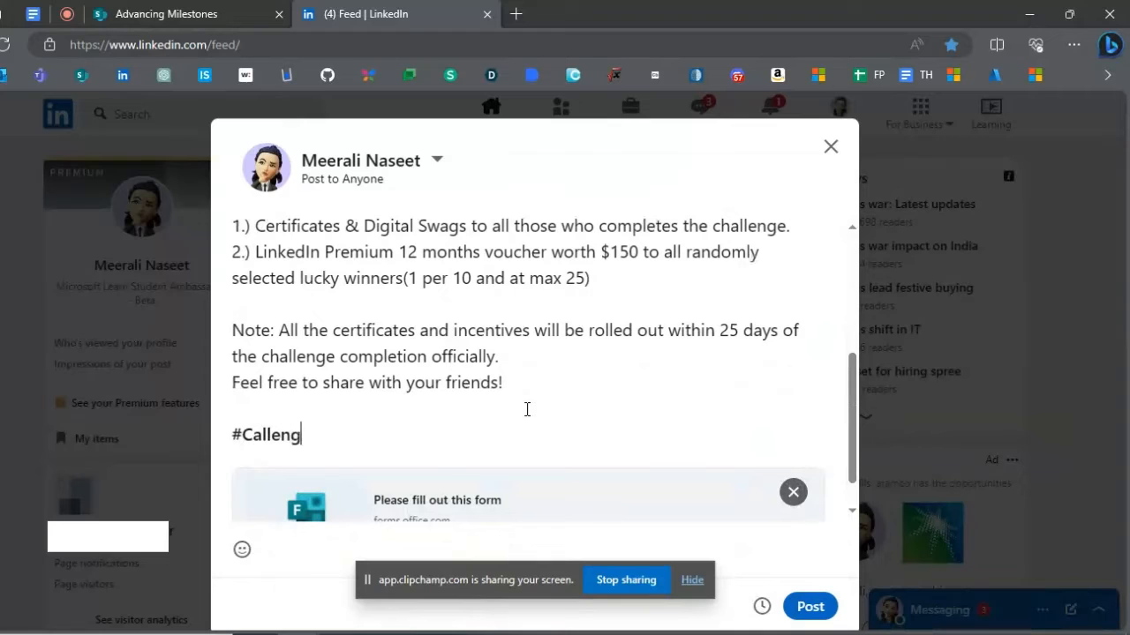
{"action": "type", "text": "h"}
{"action": "key", "text": "Right"}
{"action": "key", "text": "Right"}
{"action": "key", "text": "Right"}
{"action": "key", "text": "Right"}
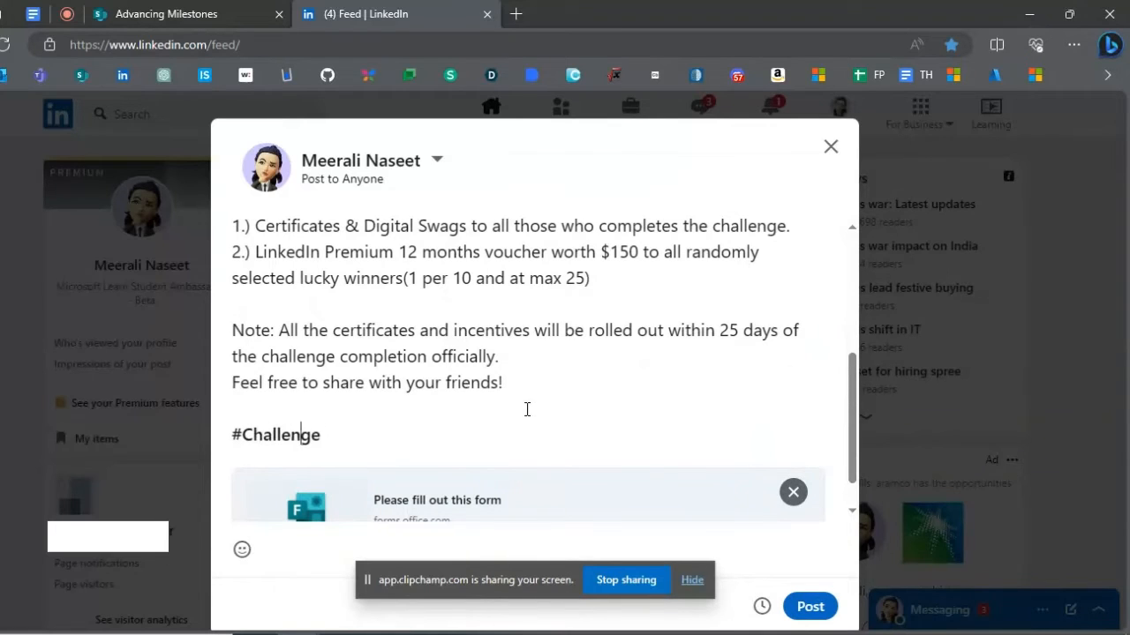
{"action": "type", "text": "#Swag # "}
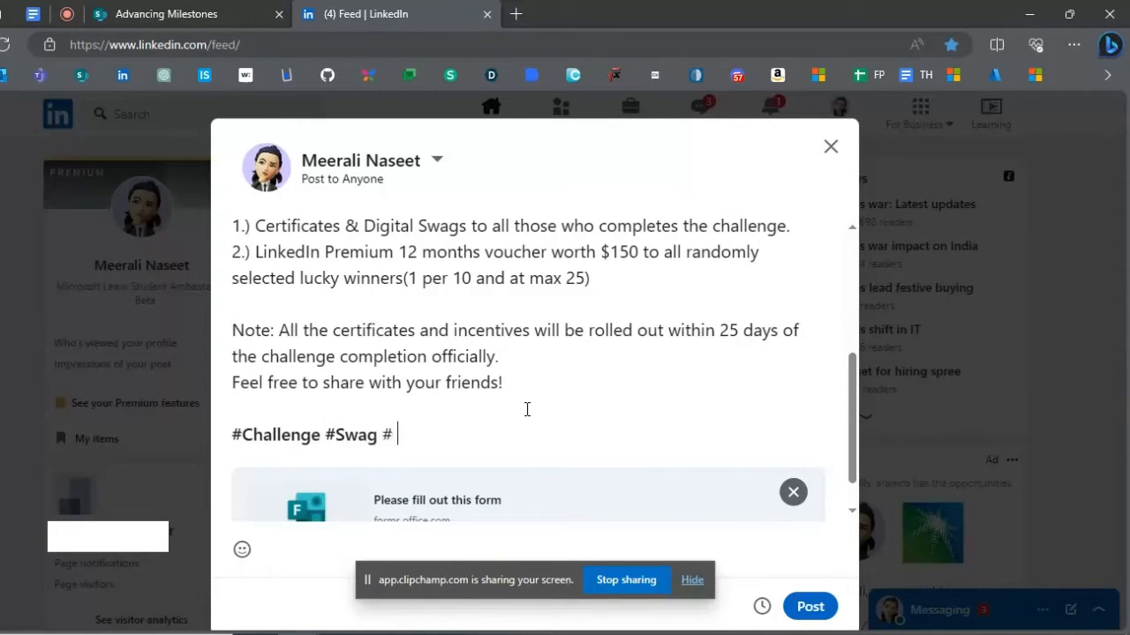
{"action": "type", "text": "Certificate ...."}
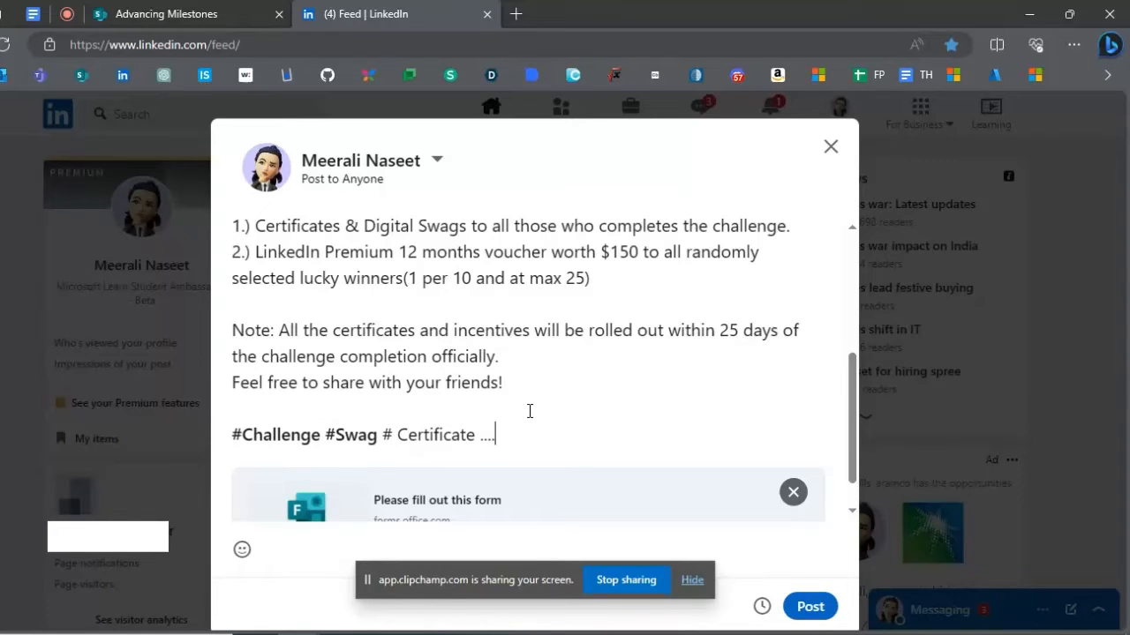
- Find the unique swags post in the profile's recent activity and open its options
{"action": "scroll", "coordinate": [543, 415], "scroll_direction": "up", "scroll_amount": 3}
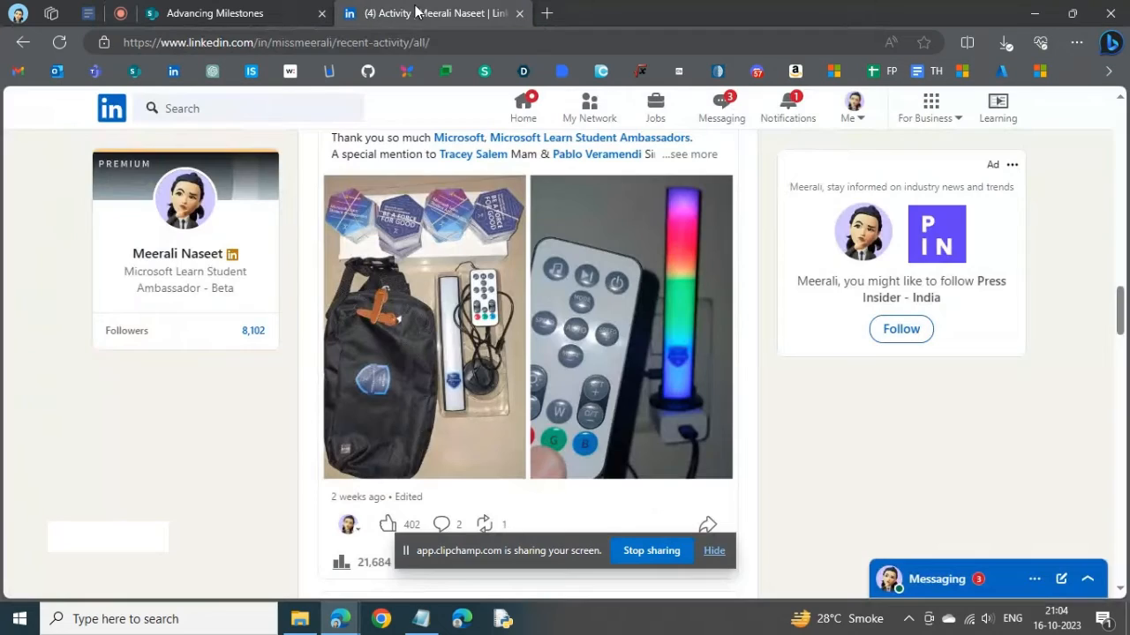
{"action": "scroll", "coordinate": [521, 256], "scroll_direction": "up", "scroll_amount": 1}
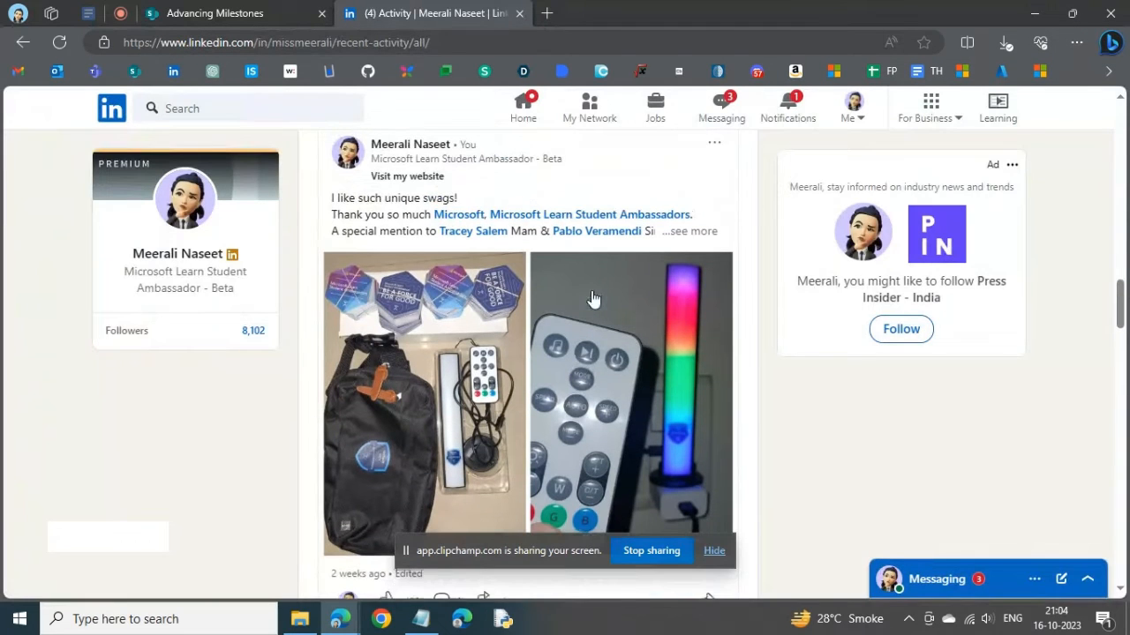
{"action": "left_click", "coordinate": [715, 144]}
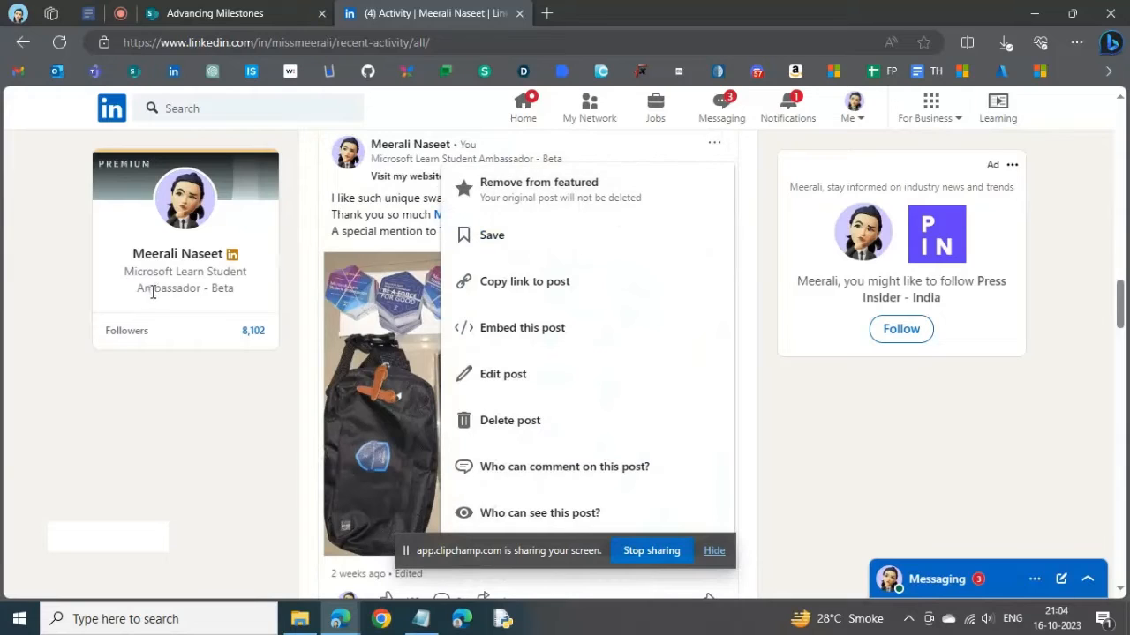
- View the custom button settings in the LinkedIn profile intro, and close the editor without making changes
{"action": "left_click", "coordinate": [183, 205]}
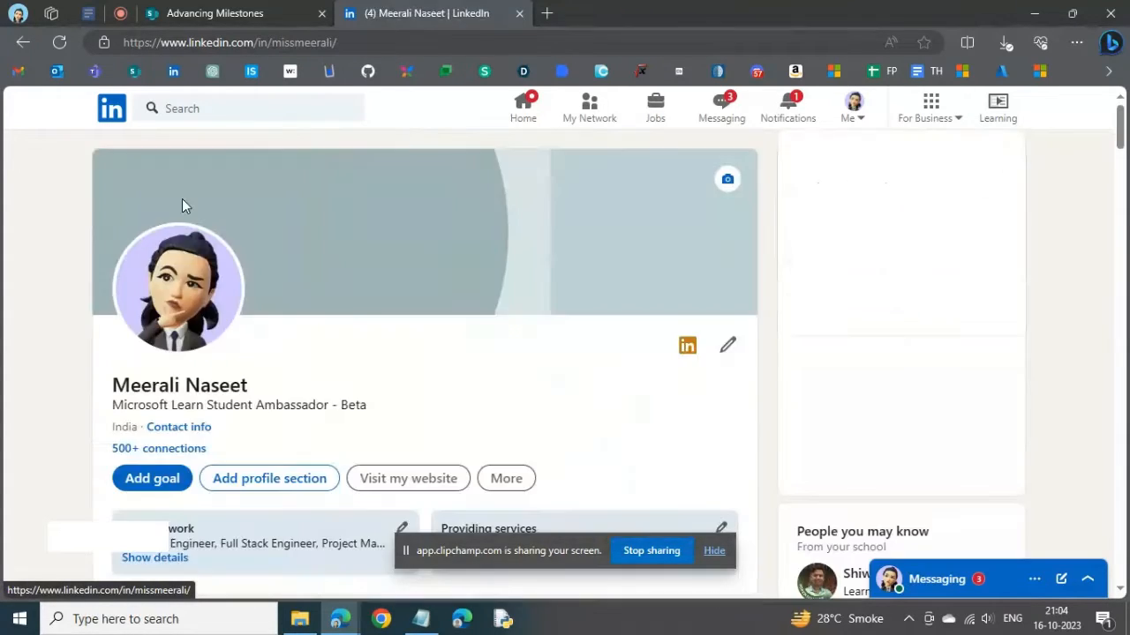
{"action": "left_click", "coordinate": [725, 345]}
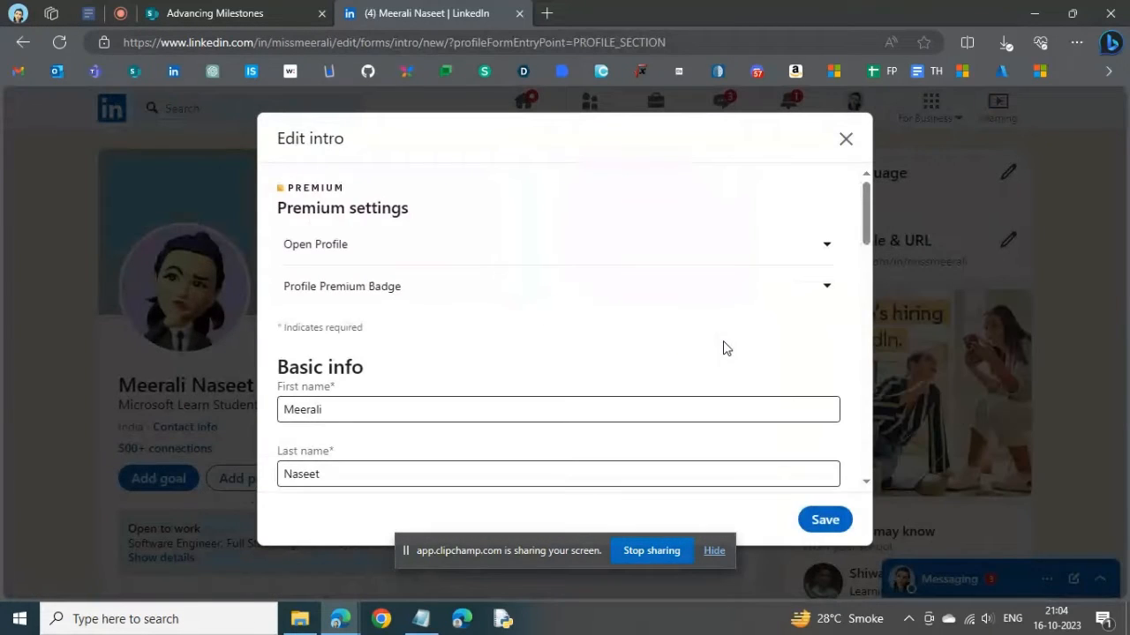
{"action": "scroll", "coordinate": [723, 348], "scroll_direction": "down", "scroll_amount": 5}
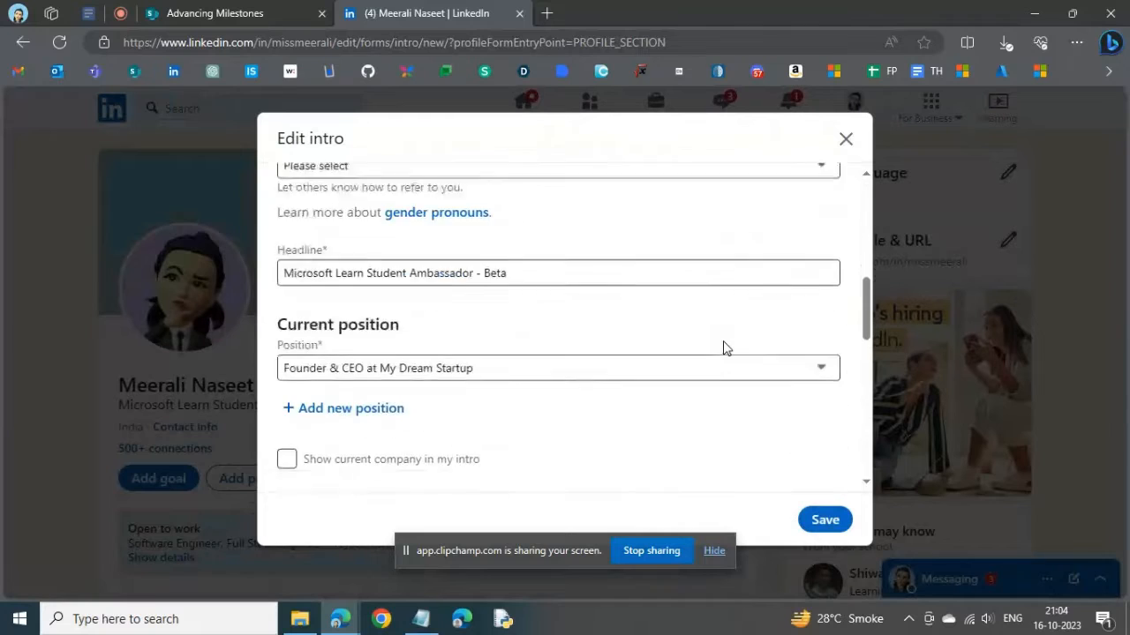
{"action": "scroll", "coordinate": [723, 347], "scroll_direction": "down", "scroll_amount": 6}
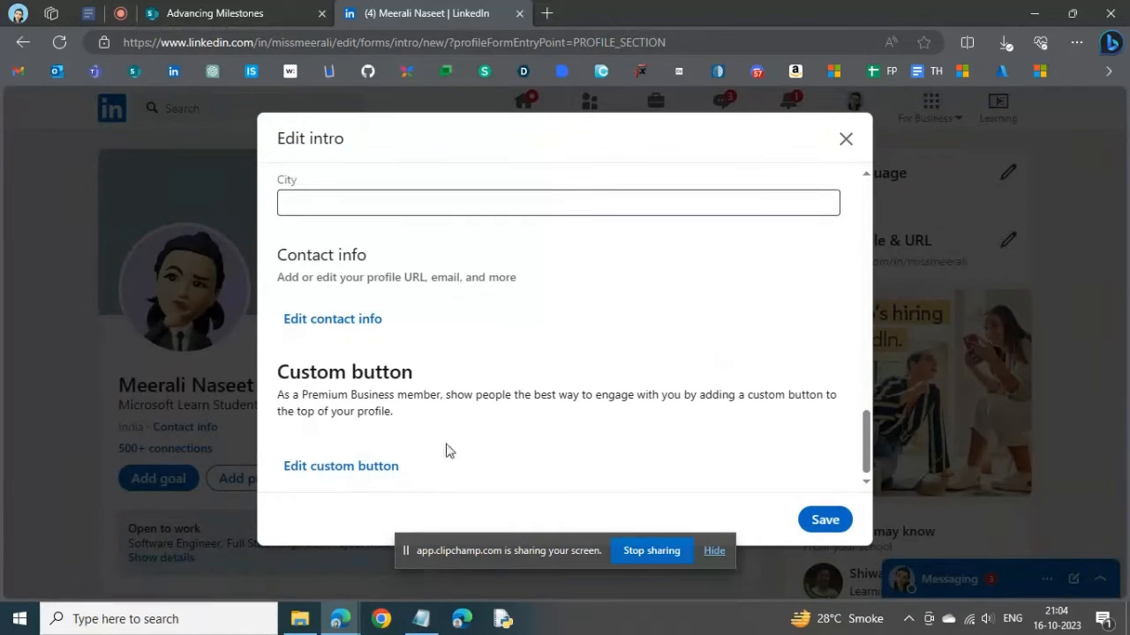
{"action": "left_click", "coordinate": [361, 469]}
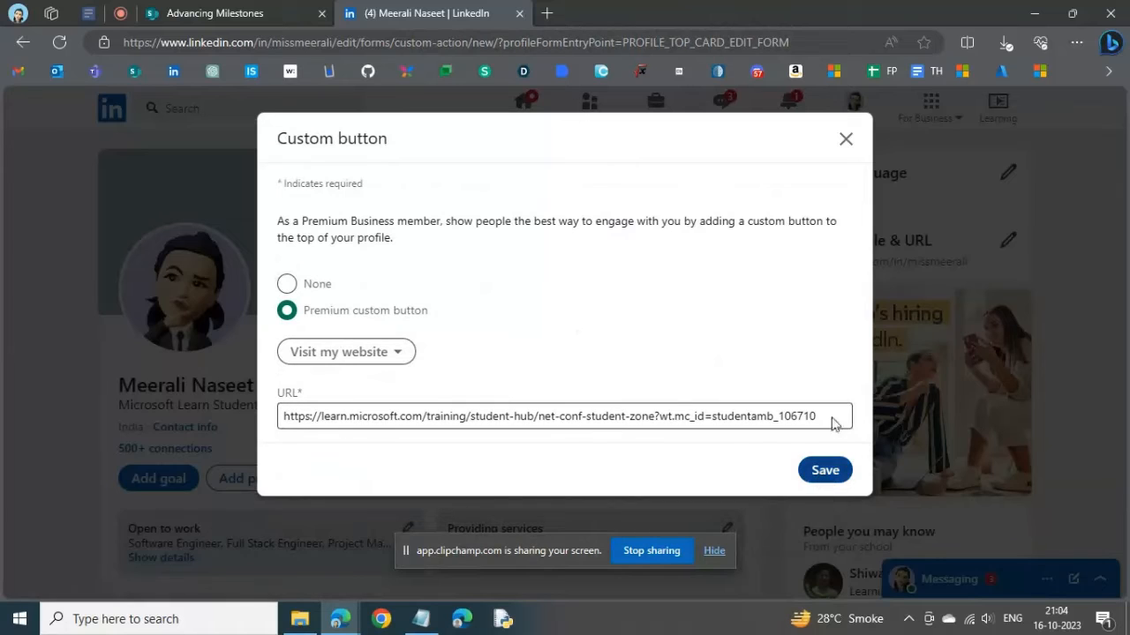
{"action": "left_click", "coordinate": [847, 141]}
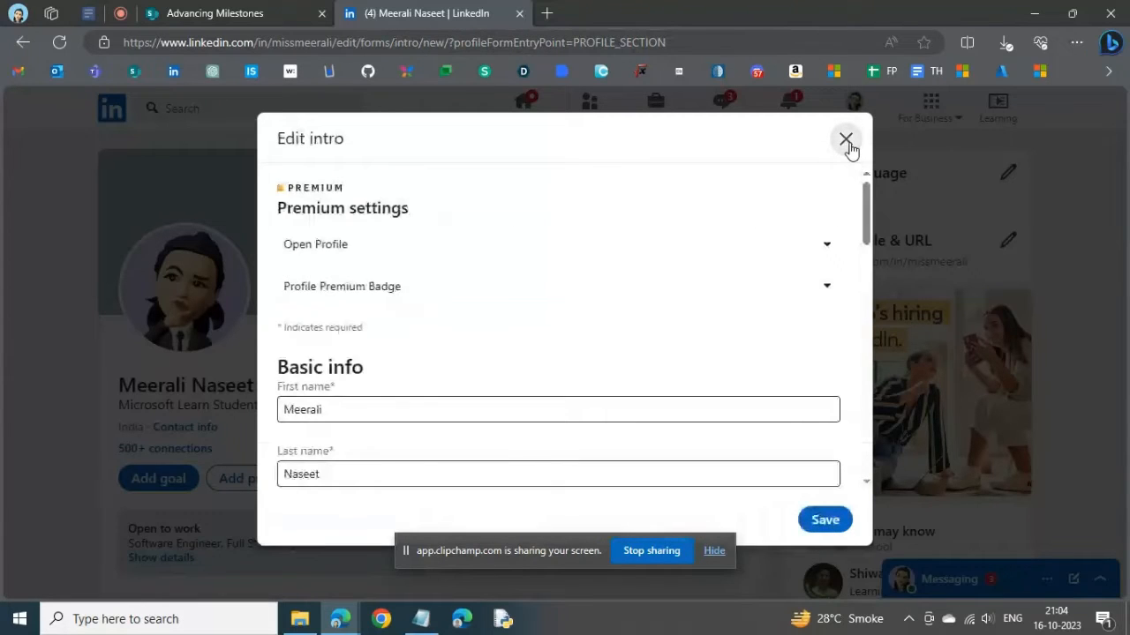
{"action": "left_click", "coordinate": [846, 141]}
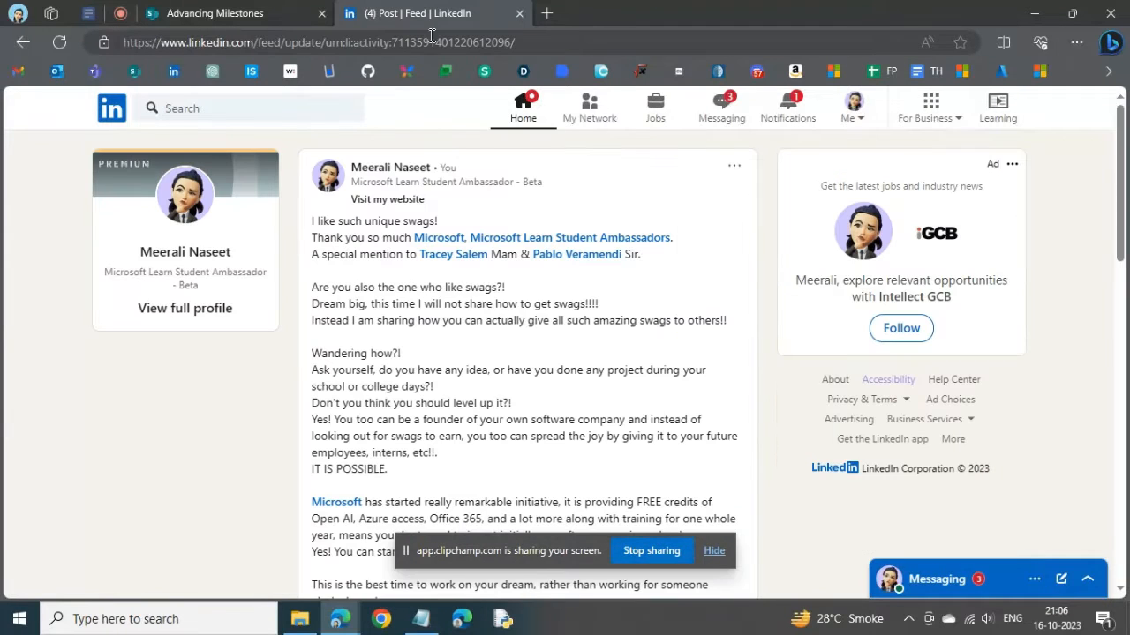
- Examine the swags post from its text and hashtags down to its reactions and impressions
{"action": "scroll", "coordinate": [380, 309], "scroll_direction": "down", "scroll_amount": 3}
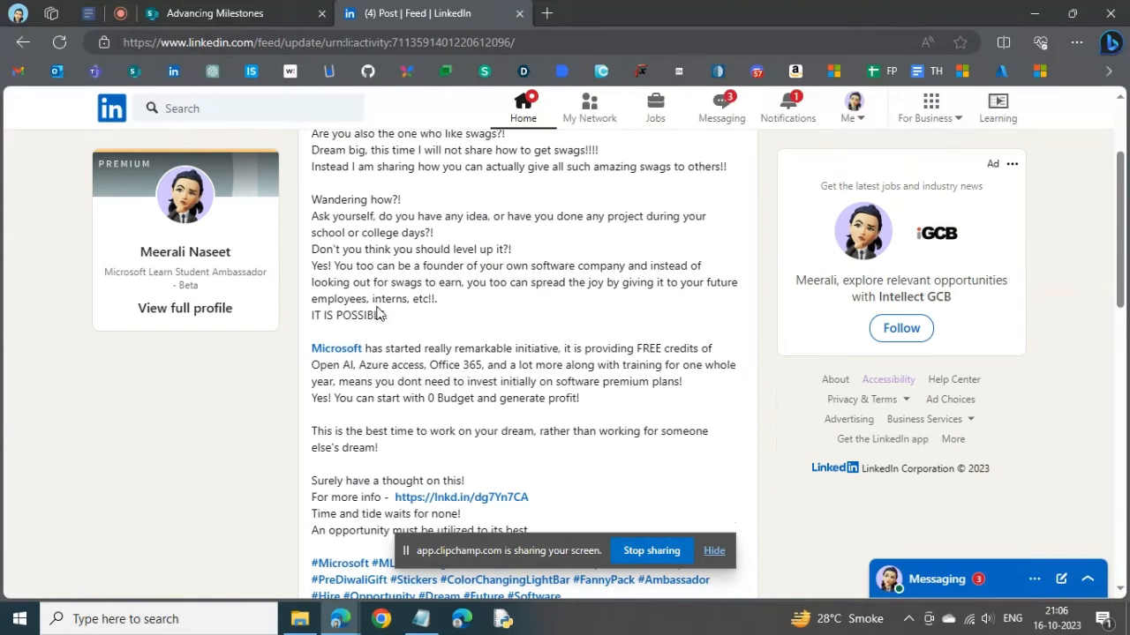
{"action": "scroll", "coordinate": [380, 309], "scroll_direction": "down", "scroll_amount": 5}
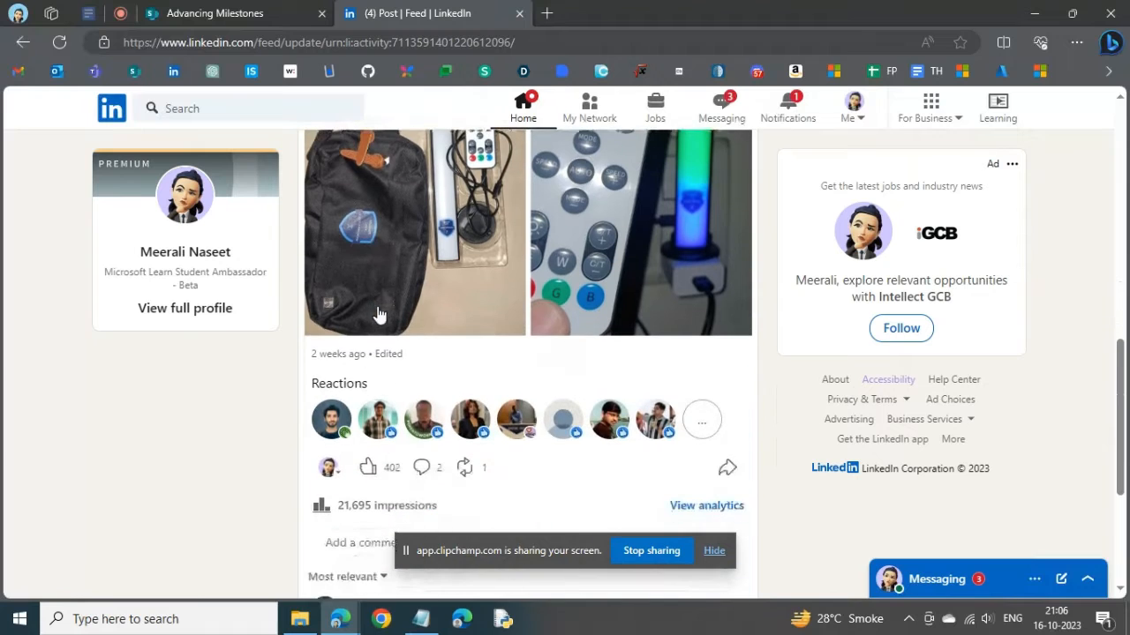
{"action": "scroll", "coordinate": [358, 368], "scroll_direction": "down", "scroll_amount": 1}
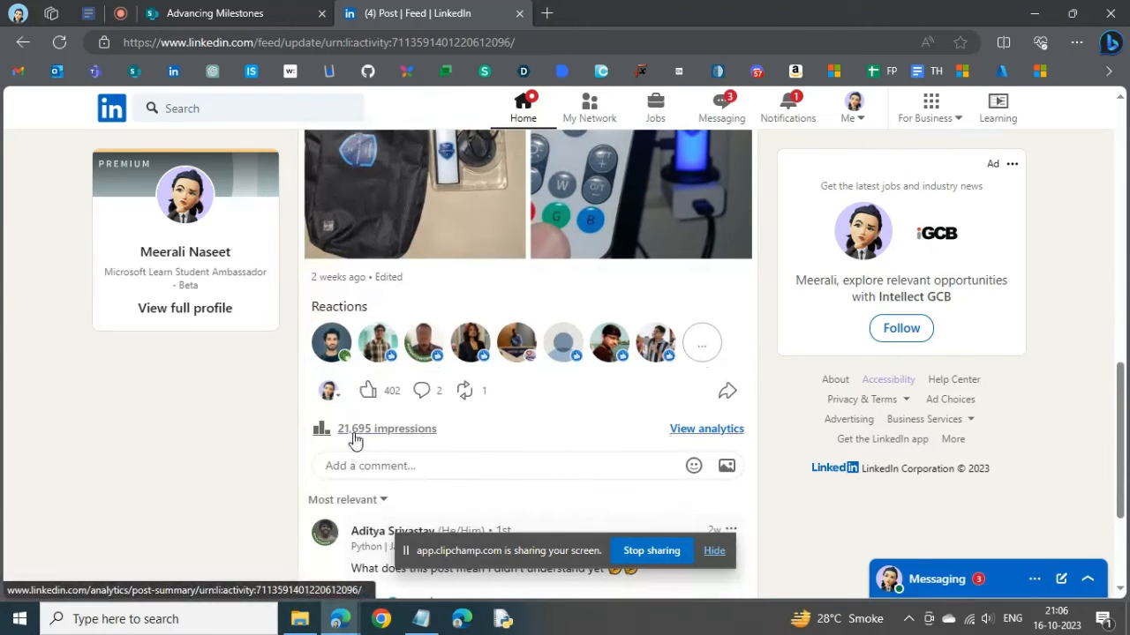
{"action": "scroll", "coordinate": [401, 437], "scroll_direction": "up", "scroll_amount": 9}
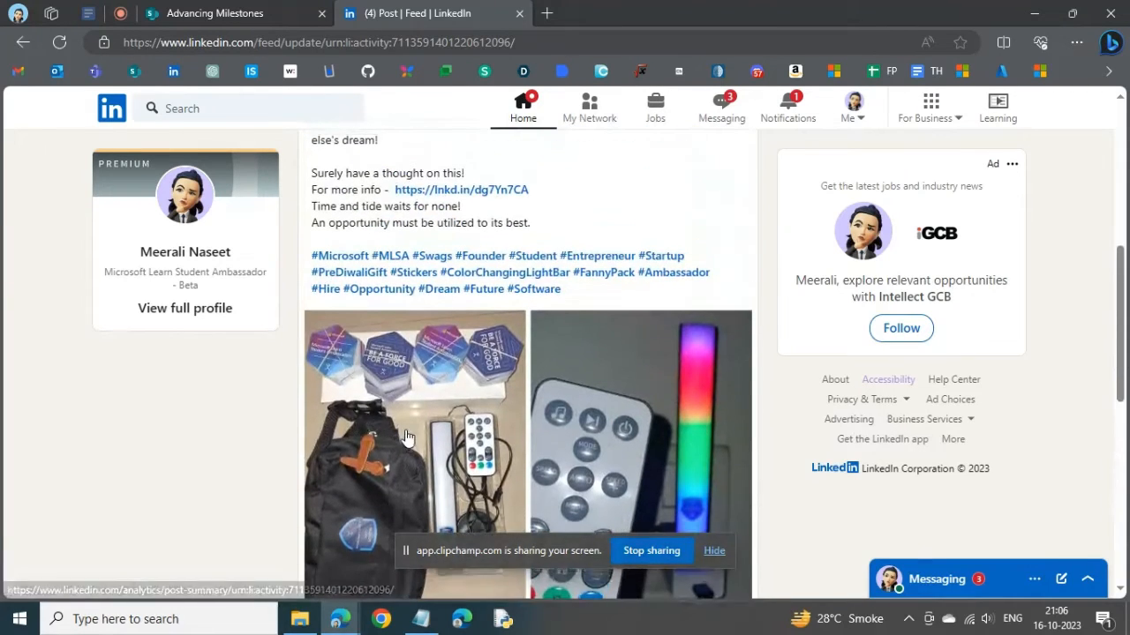
{"action": "scroll", "coordinate": [407, 430], "scroll_direction": "up", "scroll_amount": 1}
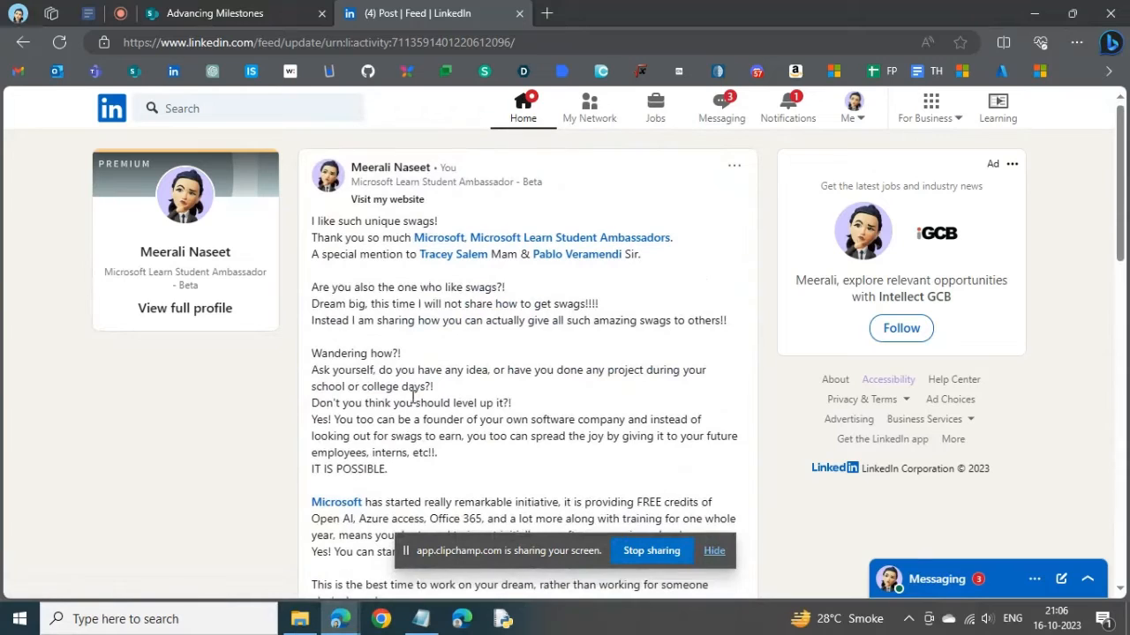
- Open the post's "Visit my website" link in a new tab, review the linked page and close it
{"action": "right_click", "coordinate": [374, 205]}
{"action": "left_click", "coordinate": [461, 218]}
{"action": "left_click", "coordinate": [609, 9]}
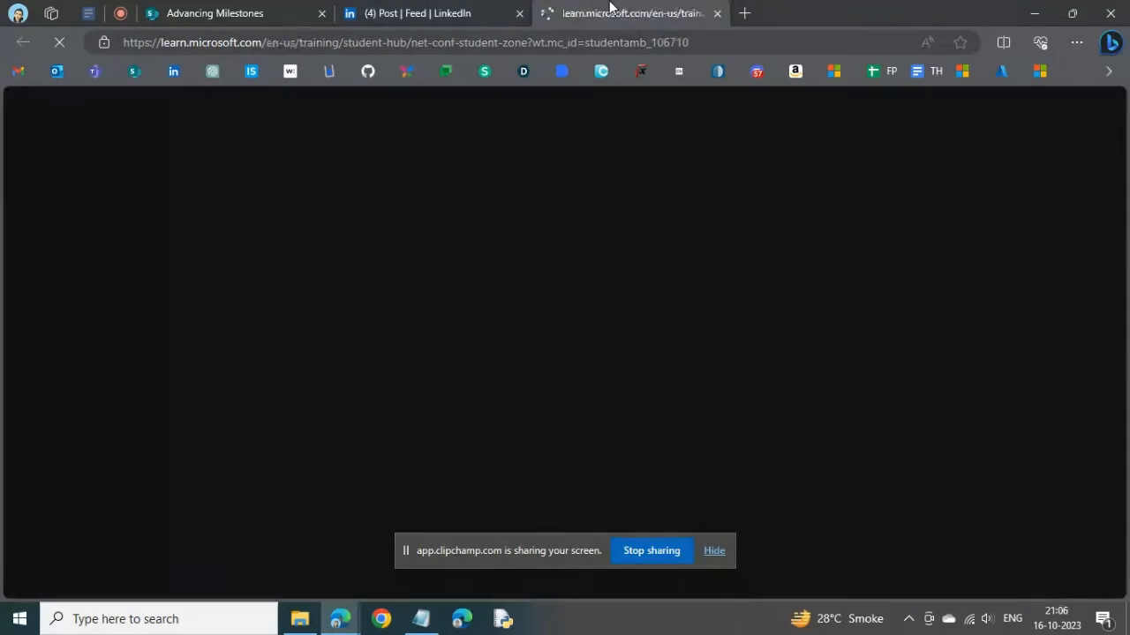
{"action": "scroll", "coordinate": [383, 303], "scroll_direction": "down", "scroll_amount": 9}
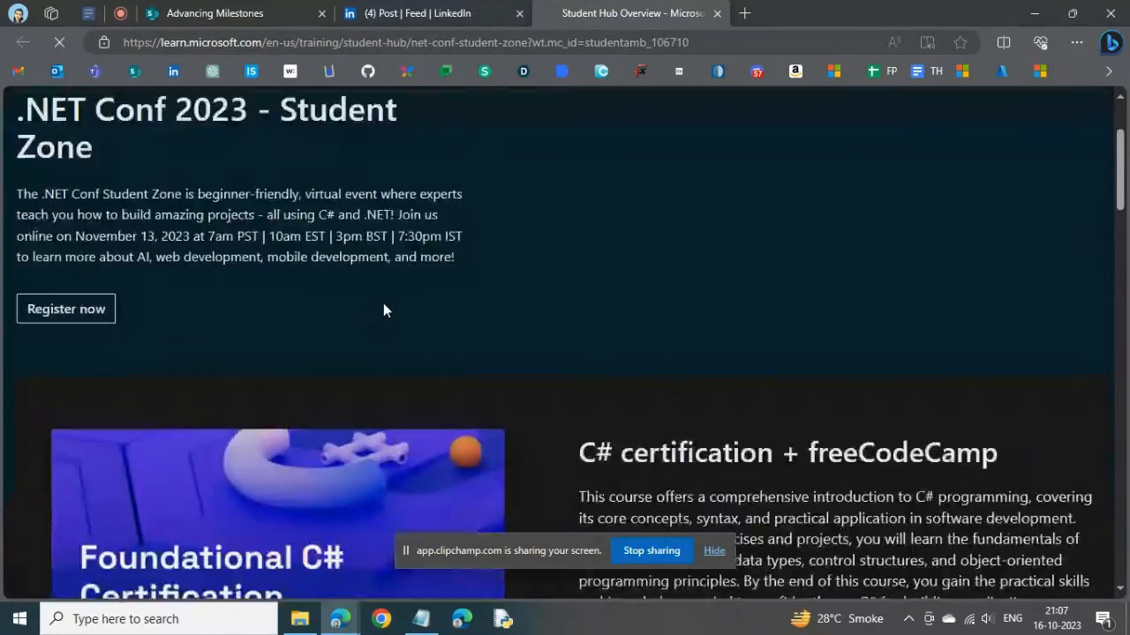
{"action": "scroll", "coordinate": [383, 303], "scroll_direction": "up", "scroll_amount": 9}
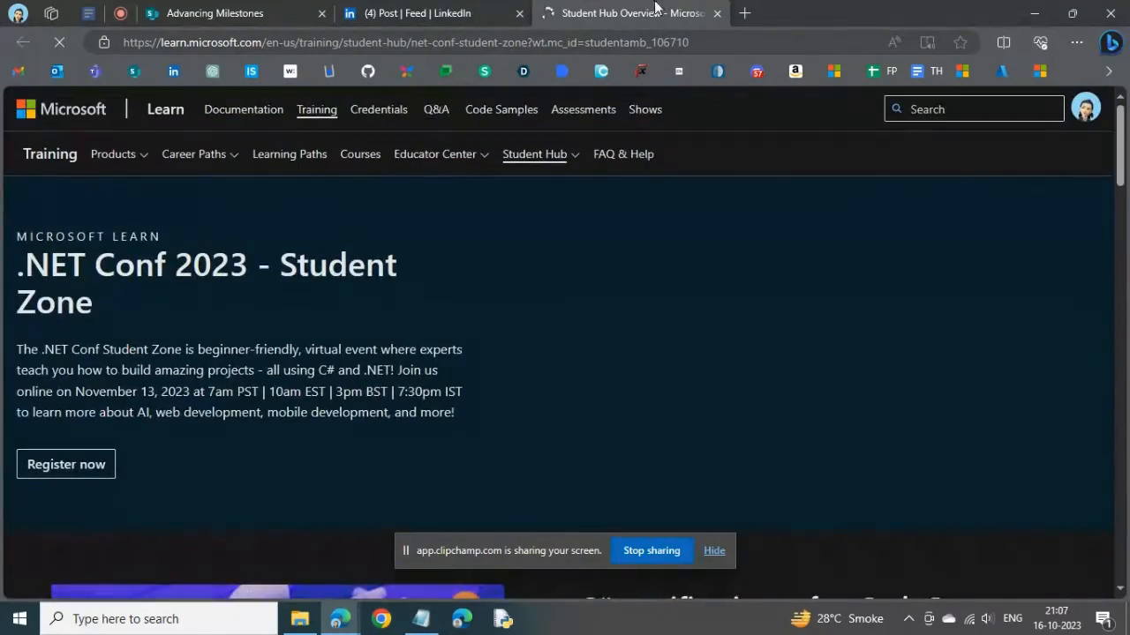
{"action": "left_click", "coordinate": [717, 13]}
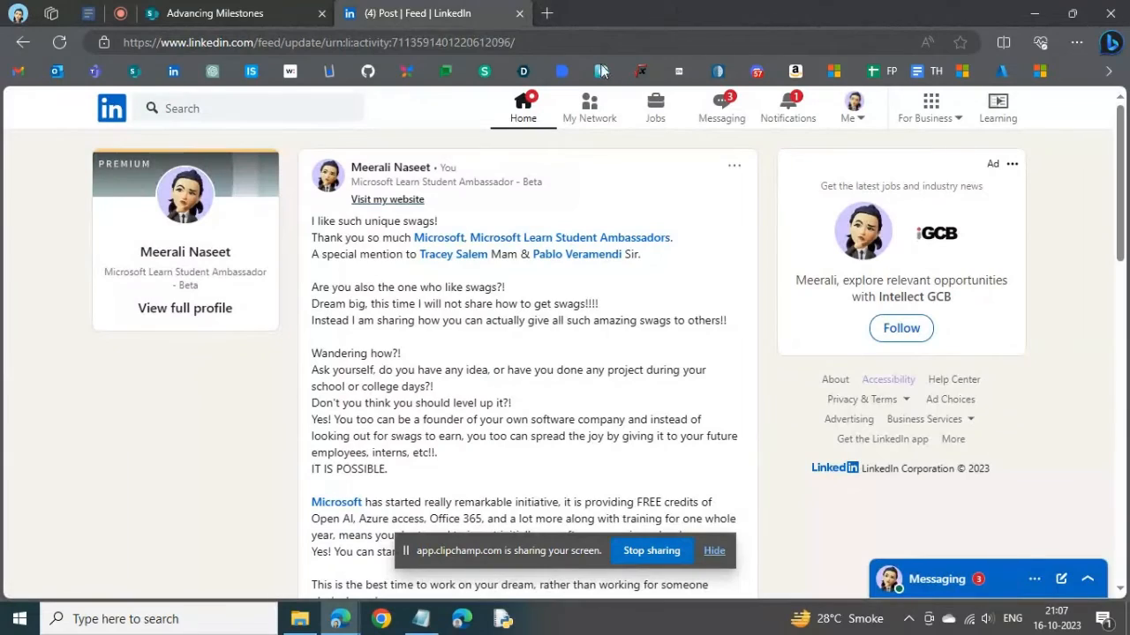
{"action": "scroll", "coordinate": [522, 291], "scroll_direction": "down", "scroll_amount": 1}
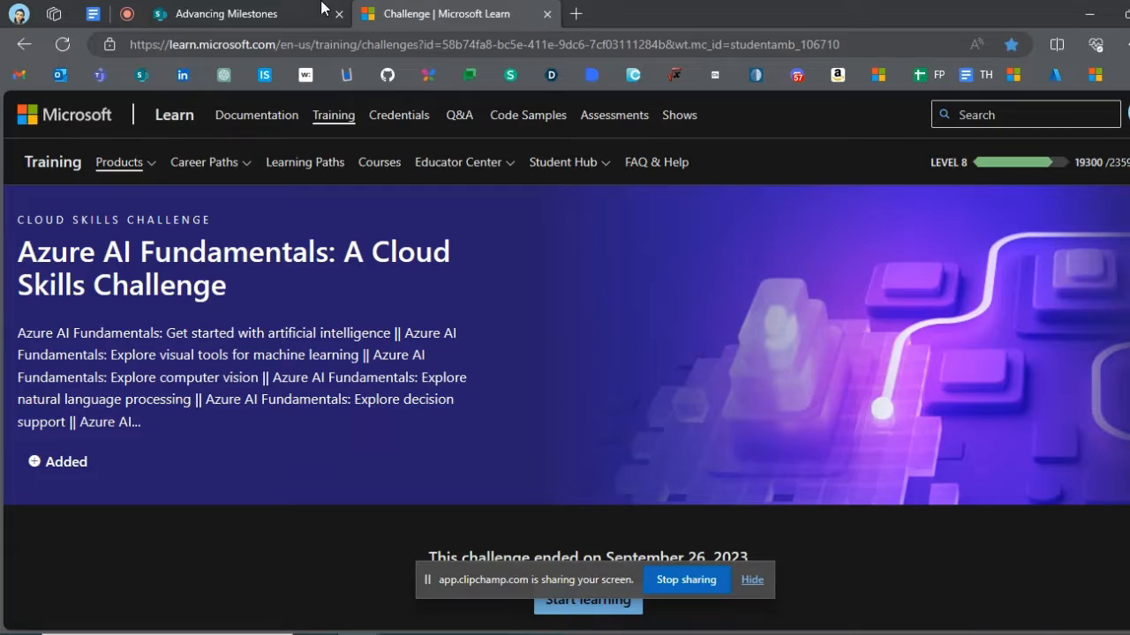
- Close the Advancing Milestones page and open the account profile page on the Microsoft Learn Student Ambassadors site in a new tab
{"action": "left_click", "coordinate": [339, 13]}
{"action": "left_click", "coordinate": [369, 13]}
{"action": "left_click", "coordinate": [878, 75]}
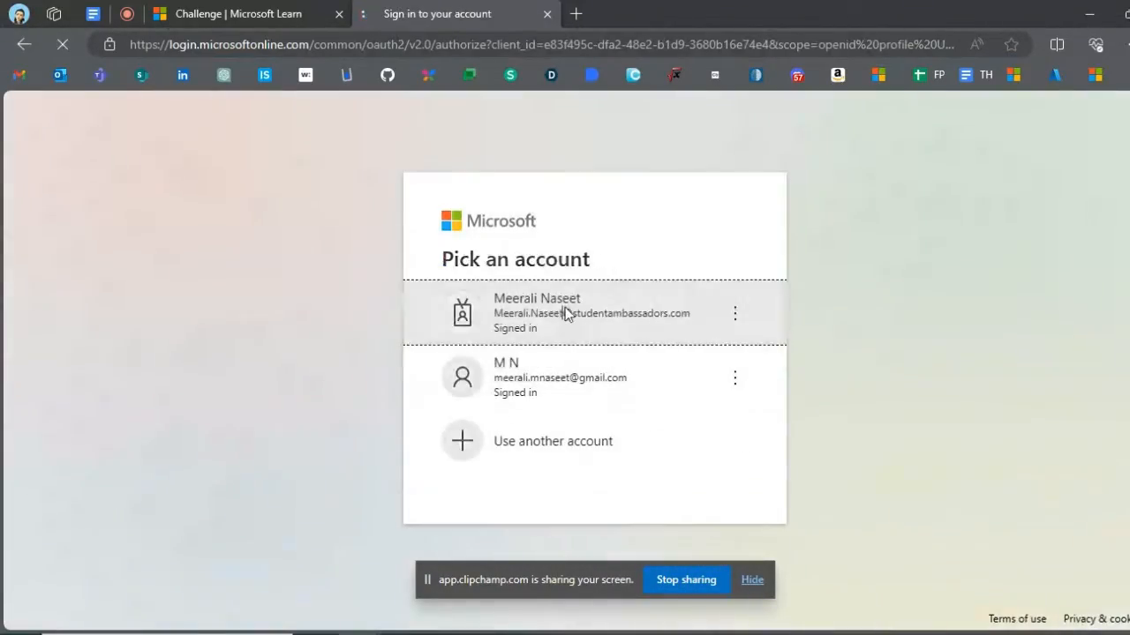
{"action": "left_click", "coordinate": [566, 314]}
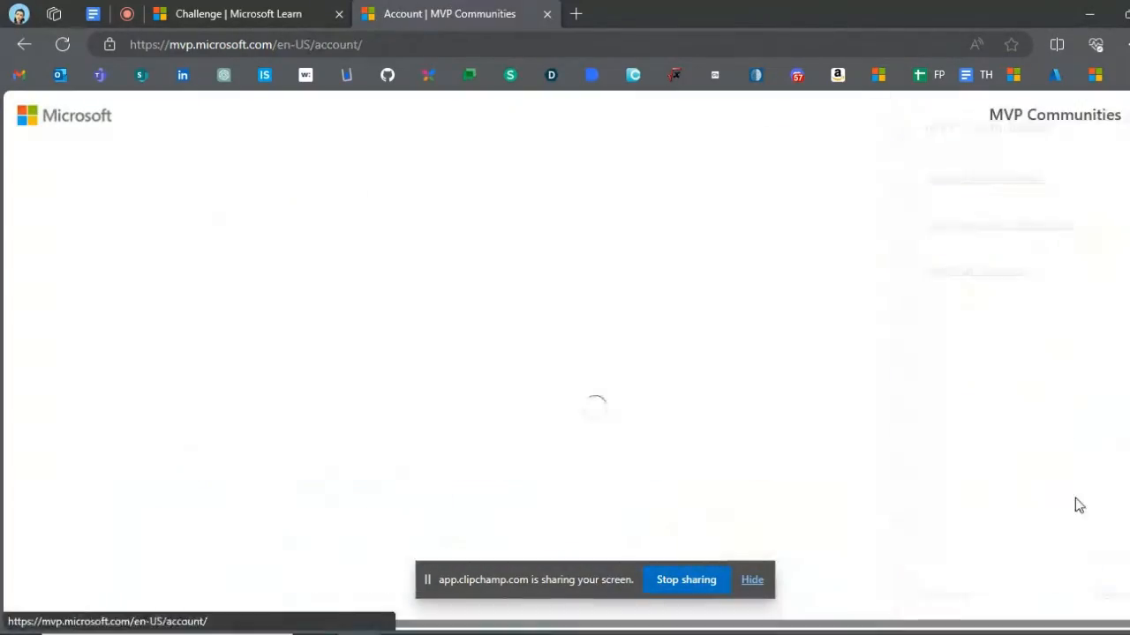
{"action": "scroll", "coordinate": [106, 556], "scroll_direction": "down", "scroll_amount": 2}
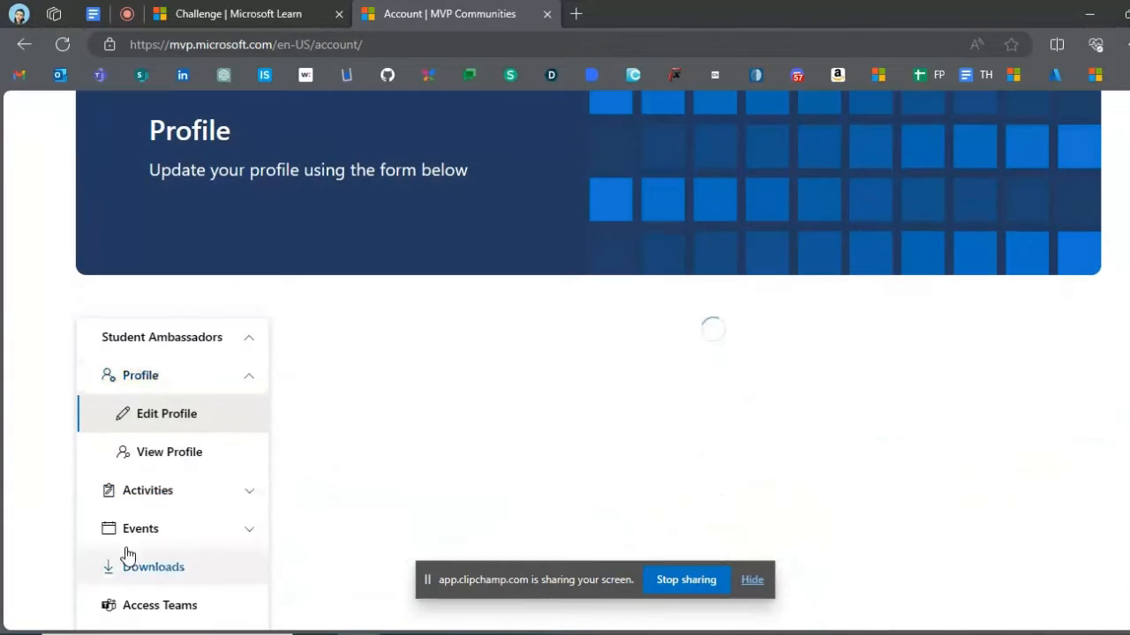
- Start a new event submission and title it "Azure AI Fundamentals: A Cloud Skills Challenge", copied from the challenge page
{"action": "left_click", "coordinate": [245, 530]}
{"action": "scroll", "coordinate": [234, 517], "scroll_direction": "down", "scroll_amount": 2}
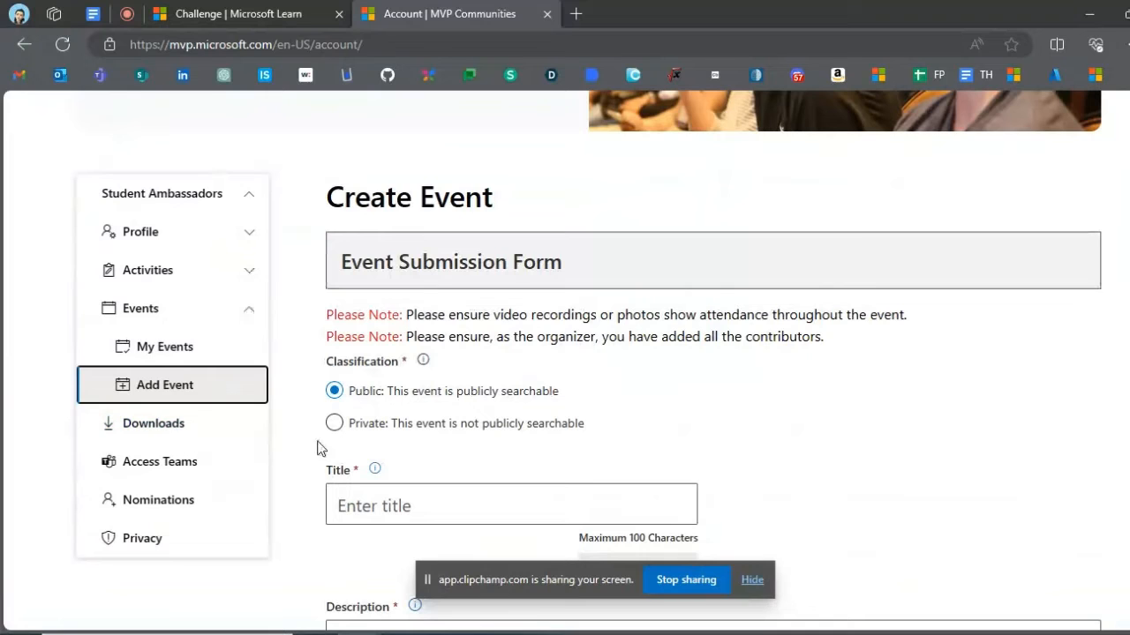
{"action": "left_click", "coordinate": [377, 497]}
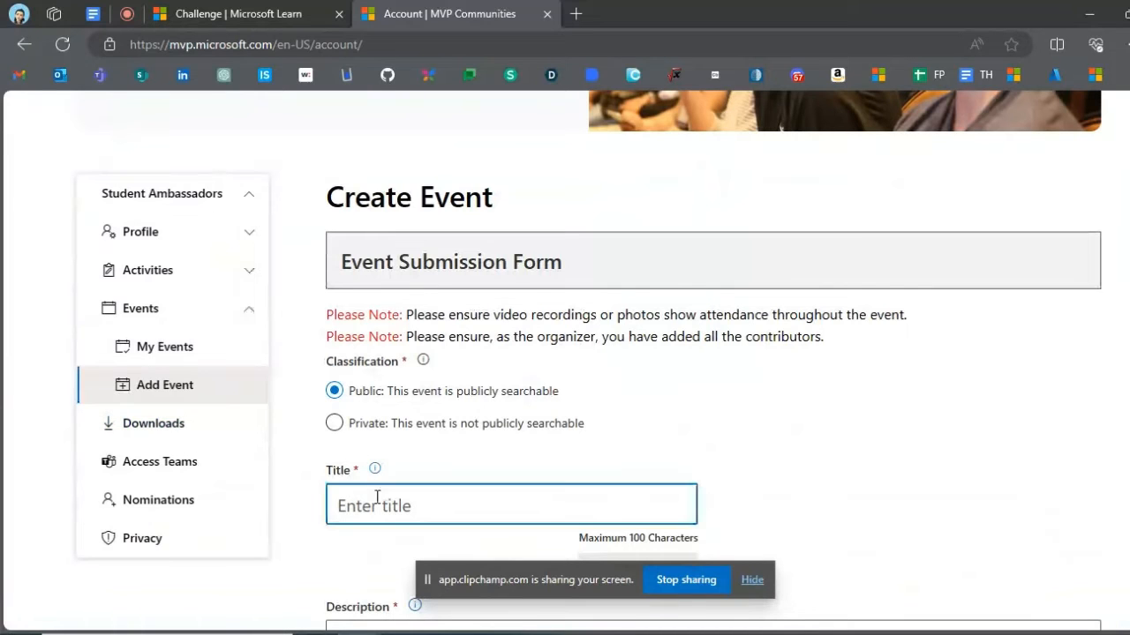
{"action": "left_click", "coordinate": [318, 8]}
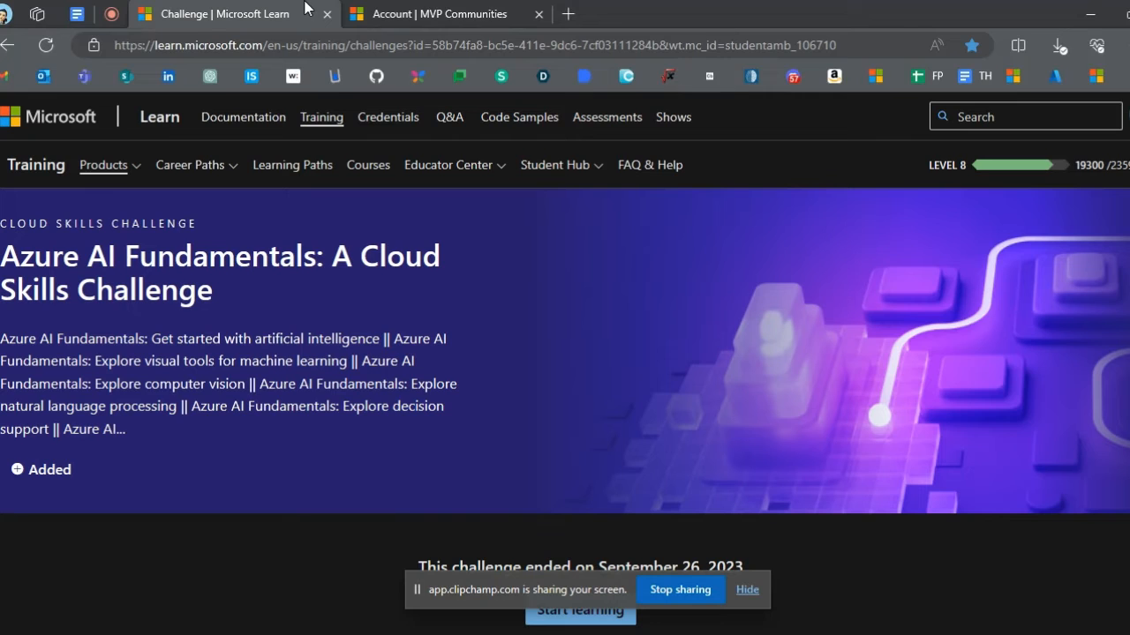
{"action": "double_click", "coordinate": [268, 255]}
{"action": "triple_click", "coordinate": [254, 258]}
{"action": "key", "text": "ctrl+c"}
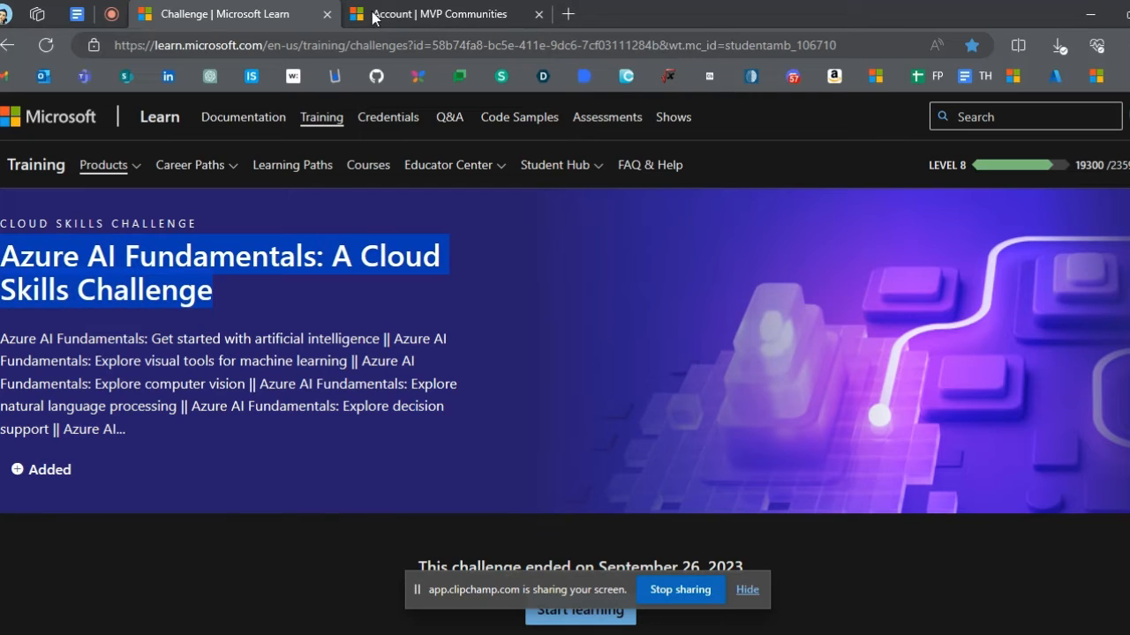
{"action": "left_click", "coordinate": [374, 14]}
{"action": "key", "text": "ctrl+v"}
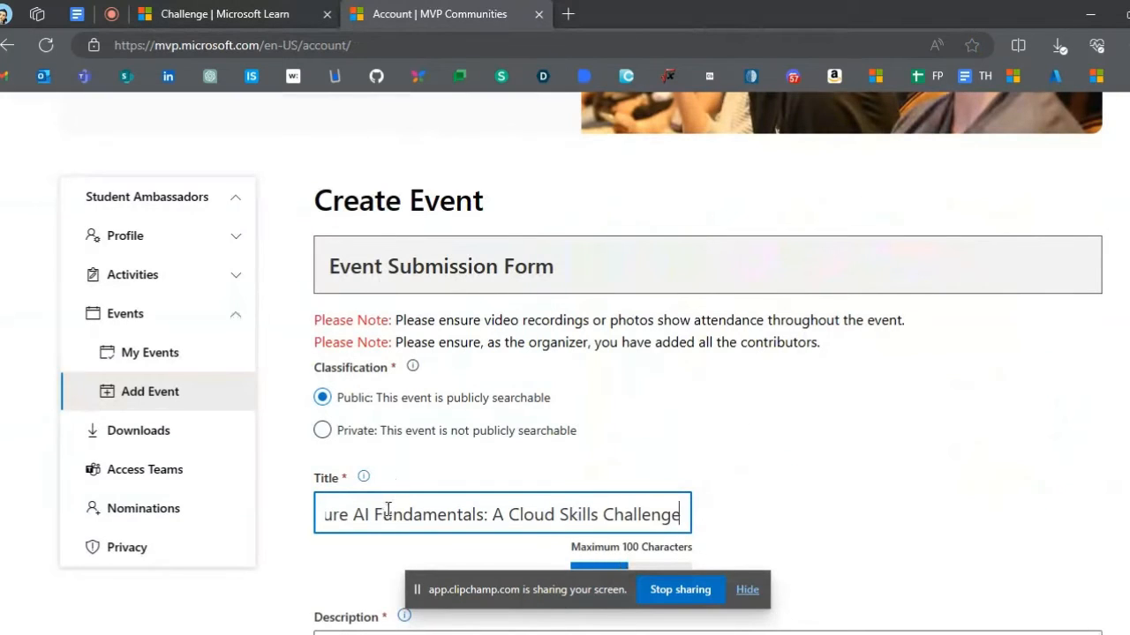
- Copy the challenge page's summary paragraph into the event description
{"action": "scroll", "coordinate": [421, 462], "scroll_direction": "down", "scroll_amount": 2}
{"action": "left_click", "coordinate": [426, 499]}
{"action": "left_click", "coordinate": [248, 8]}
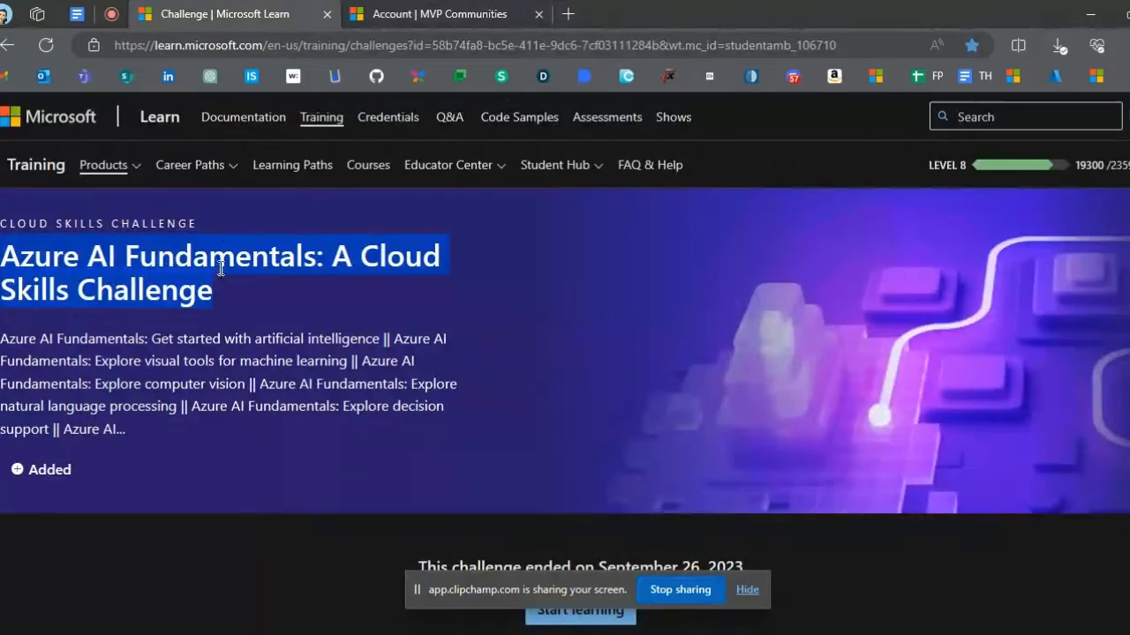
{"action": "triple_click", "coordinate": [213, 339]}
{"action": "key", "text": "ctrl+c"}
{"action": "left_click", "coordinate": [395, 11]}
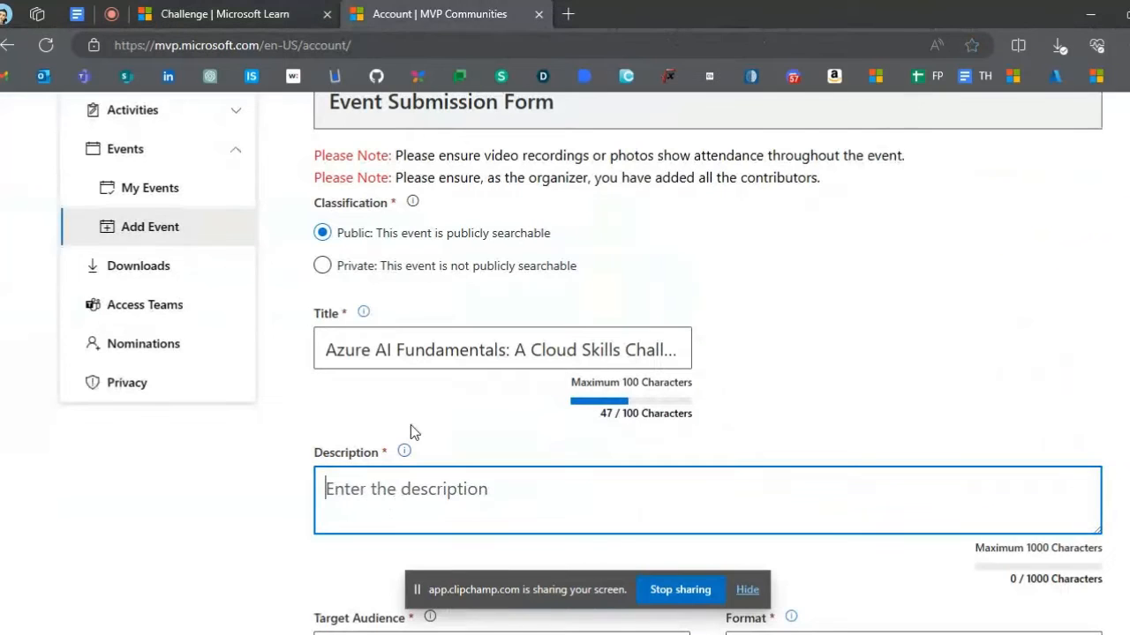
{"action": "key", "text": "ctrl+v"}
- Delete the blank lines and the cut-off "Azure AI..." from the end of the event description
{"action": "scroll", "coordinate": [461, 410], "scroll_direction": "down", "scroll_amount": 5}
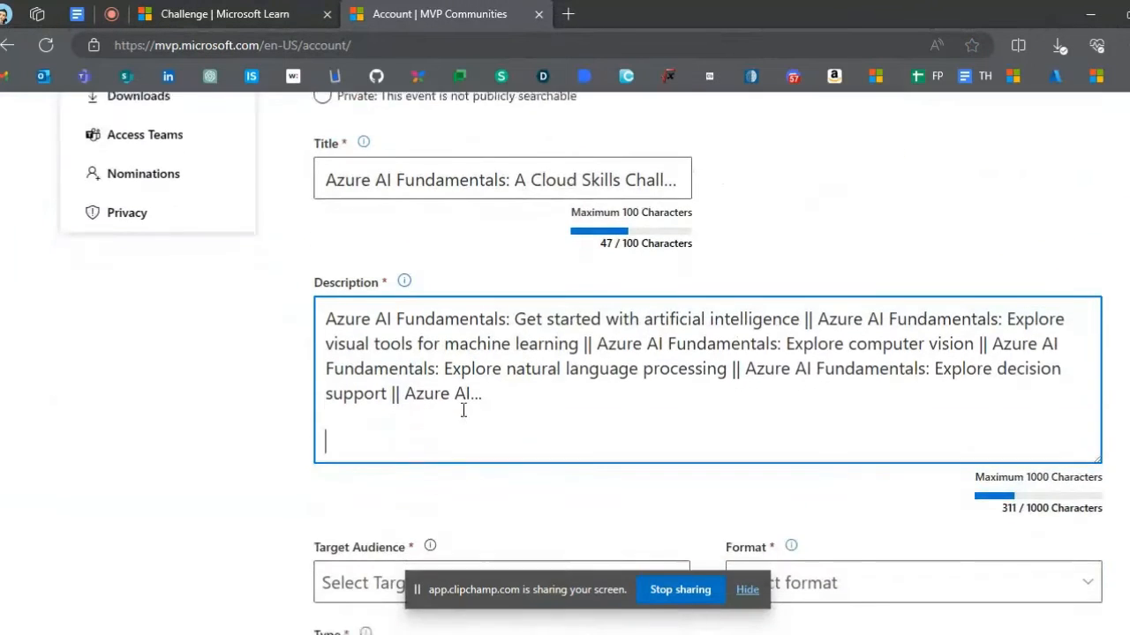
{"action": "key", "text": "BackSpace"}
{"action": "key", "text": "BackSpace"}
{"action": "key", "text": "BackSpace"}
{"action": "key", "text": "BackSpace"}
{"action": "key", "text": "BackSpace"}
{"action": "key", "text": "BackSpace"}
{"action": "key", "text": "BackSpace"}
{"action": "key", "text": "BackSpace"}
{"action": "key", "text": "BackSpace"}
{"action": "key", "text": "BackSpace"}
{"action": "key", "text": "BackSpace"}
{"action": "key", "text": "BackSpace"}
{"action": "key", "text": "BackSpace"}
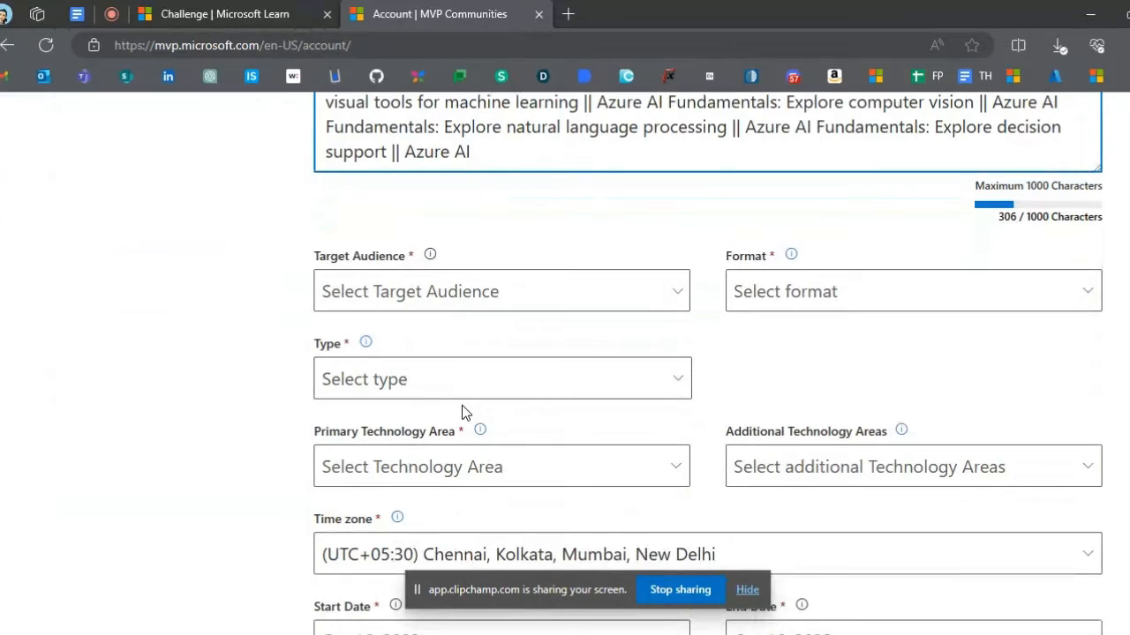
{"action": "key", "text": "BackSpace"}
{"action": "key", "text": "BackSpace"}
- Set the event's target audience to IT Pro, Developer and Student
{"action": "left_click", "coordinate": [477, 292]}
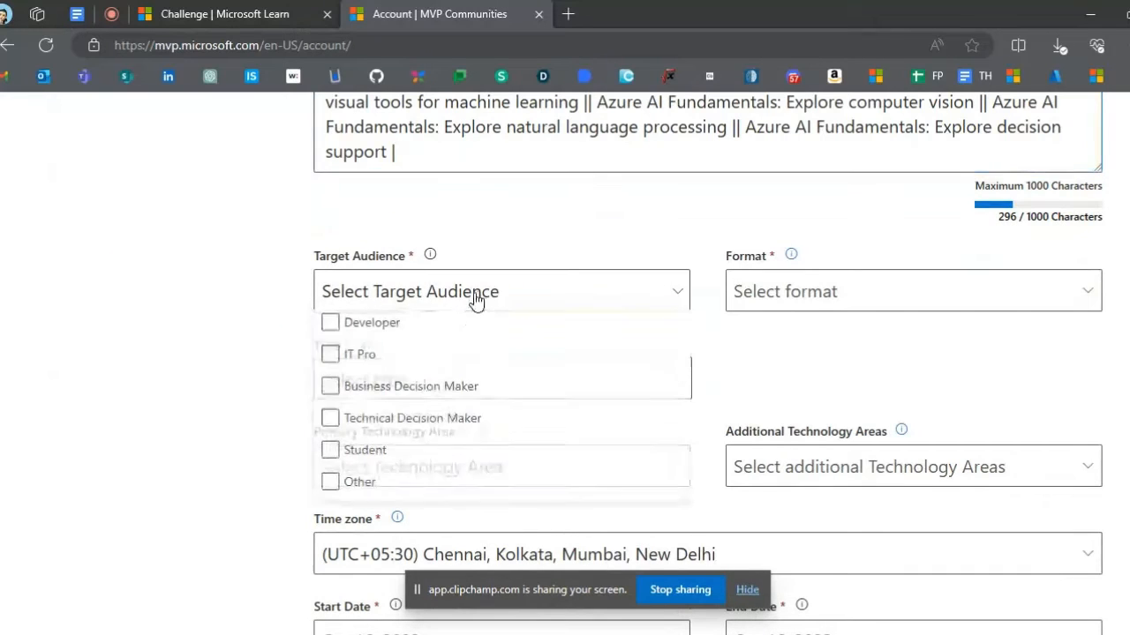
{"action": "left_click", "coordinate": [363, 356]}
{"action": "left_click", "coordinate": [363, 325]}
{"action": "left_click", "coordinate": [338, 453]}
{"action": "left_click", "coordinate": [240, 390]}
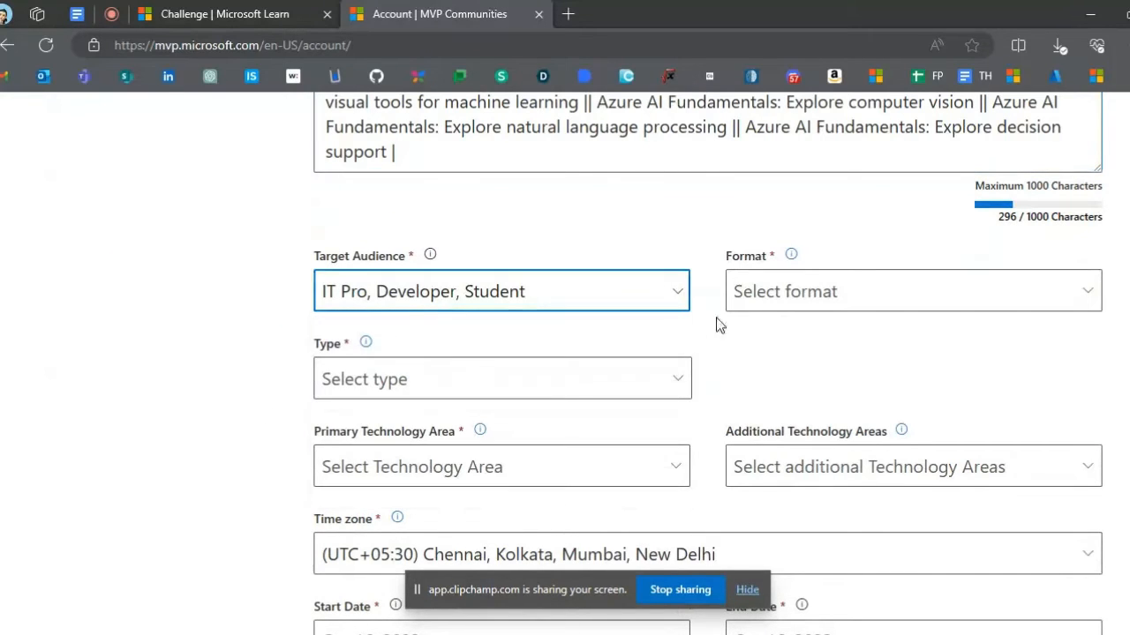
- Set the event format to Online and the event type to Other
{"action": "left_click", "coordinate": [762, 300]}
{"action": "left_click", "coordinate": [751, 389]}
{"action": "left_click", "coordinate": [470, 372]}
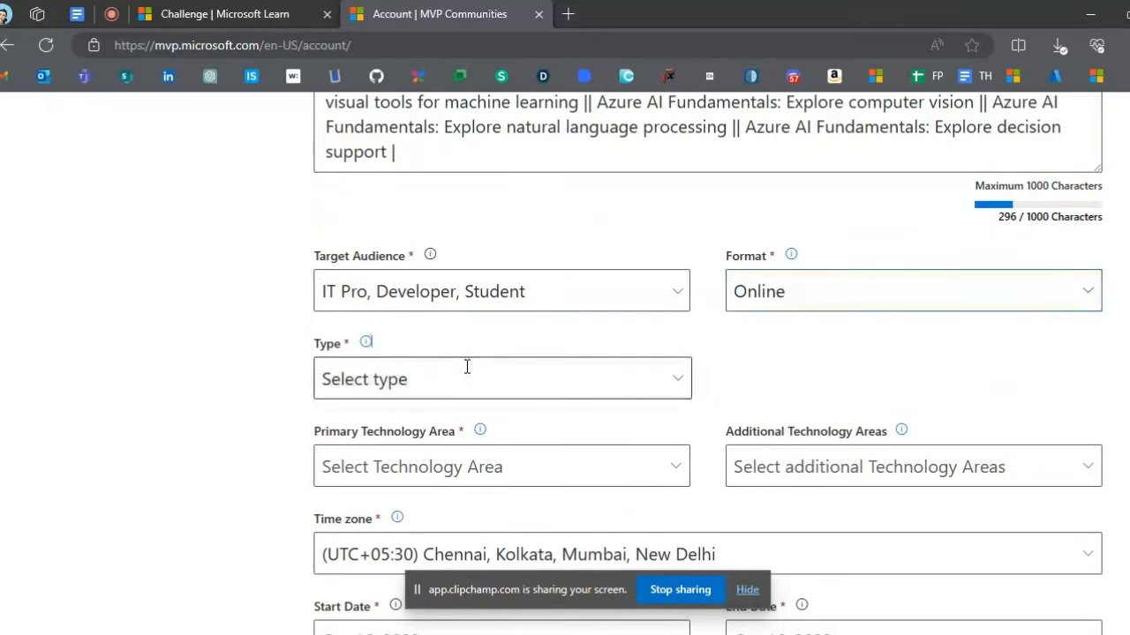
{"action": "scroll", "coordinate": [470, 372], "scroll_direction": "down", "scroll_amount": 2}
{"action": "left_click", "coordinate": [569, 216]}
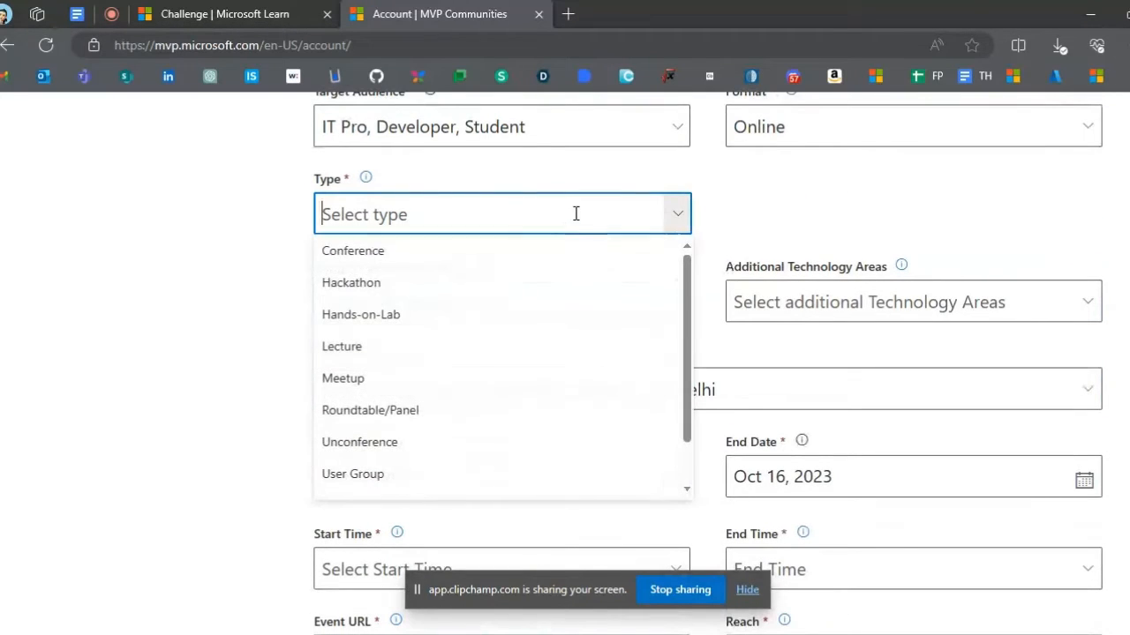
{"action": "scroll", "coordinate": [468, 418], "scroll_direction": "down", "scroll_amount": 1}
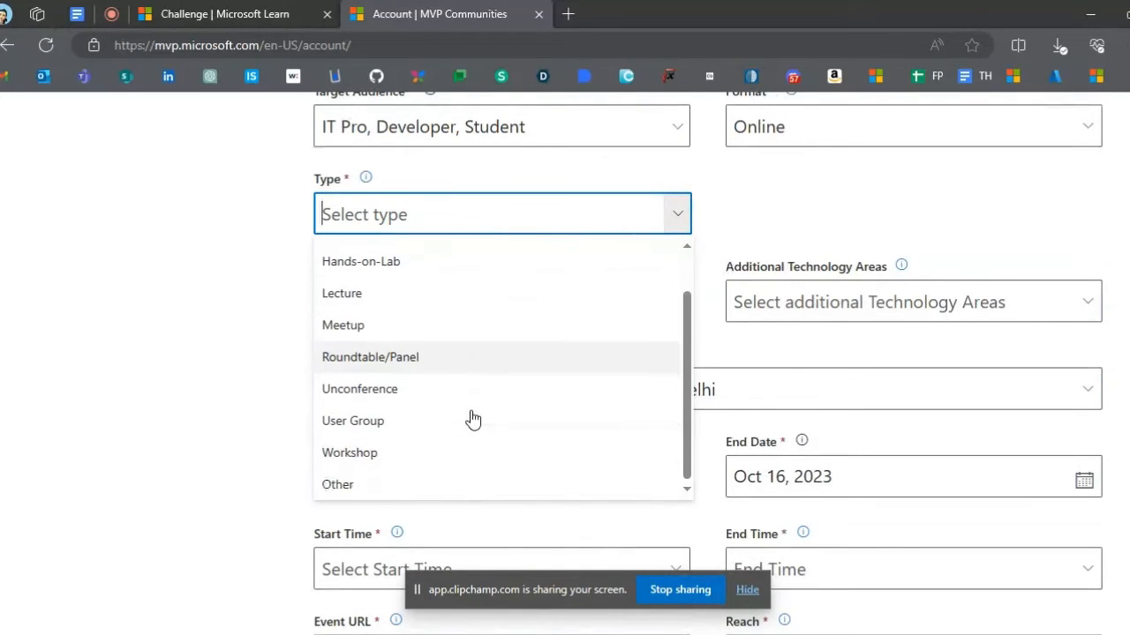
{"action": "left_click", "coordinate": [441, 488]}
- Look up the participant count on the challenge's final leaderboard and set the event's reach to 78
{"action": "scroll", "coordinate": [469, 388], "scroll_direction": "down", "scroll_amount": 2}
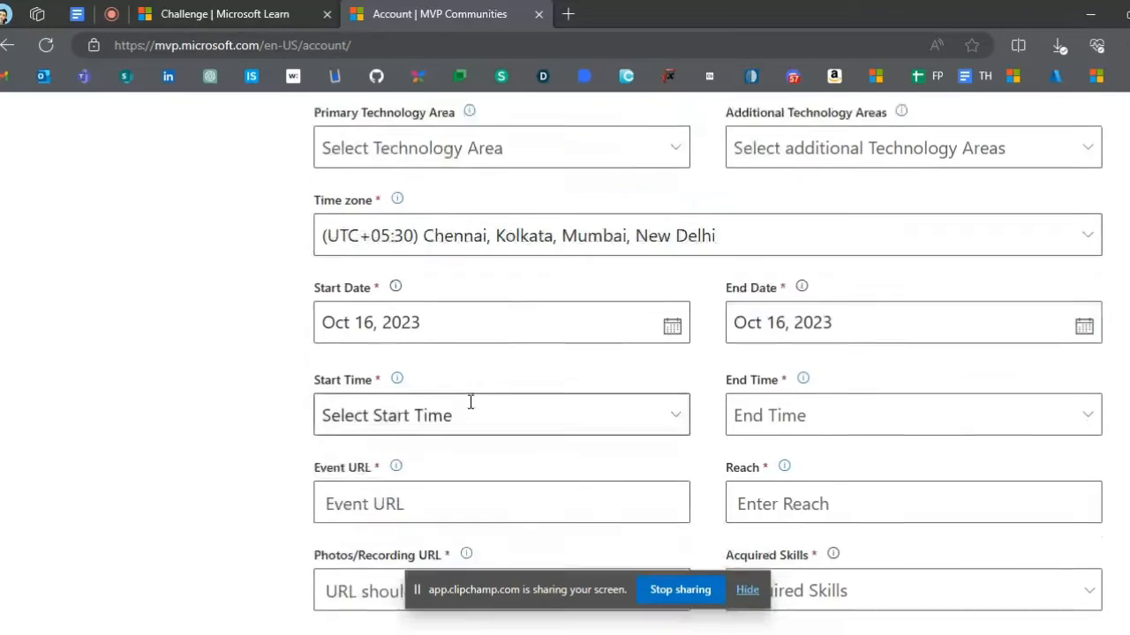
{"action": "scroll", "coordinate": [489, 291], "scroll_direction": "down", "scroll_amount": 3}
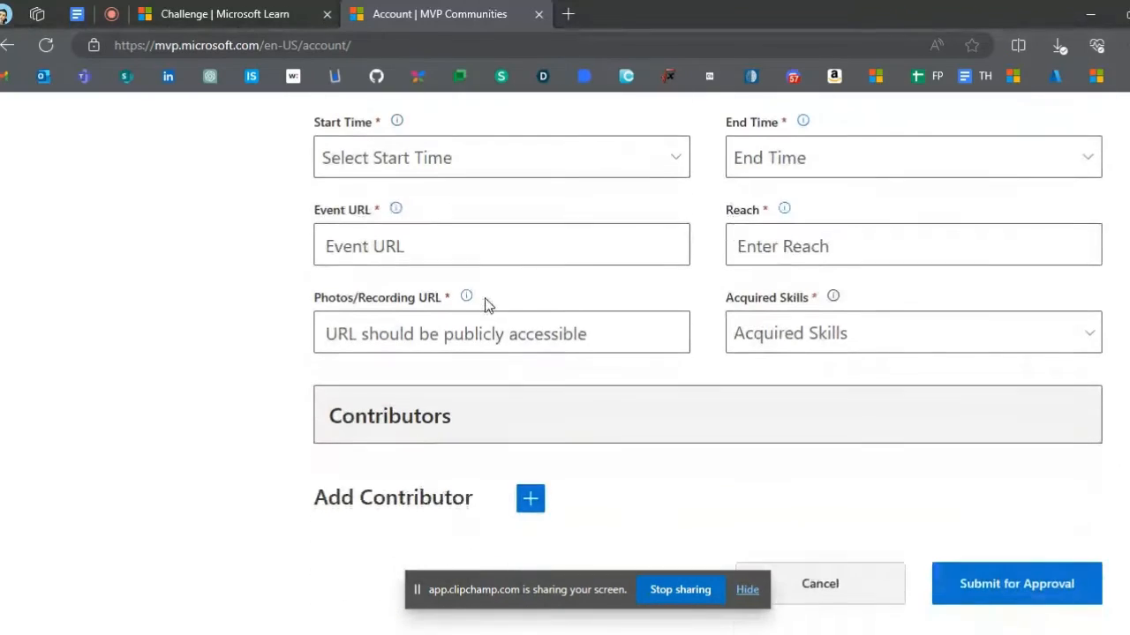
{"action": "left_click", "coordinate": [744, 247]}
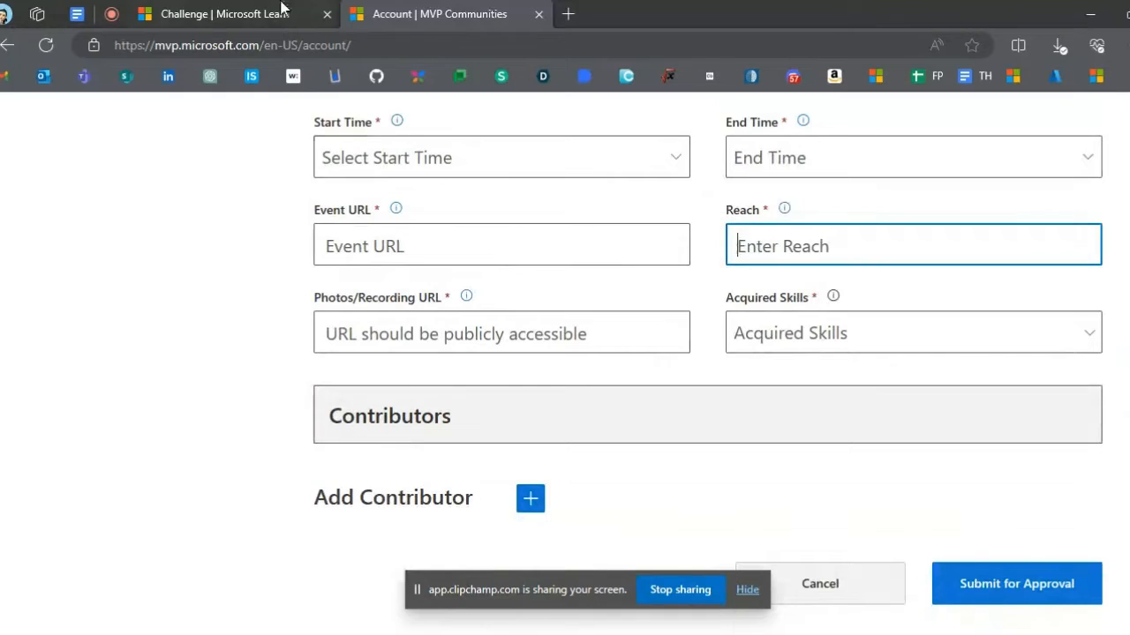
{"action": "left_click", "coordinate": [282, 10]}
{"action": "scroll", "coordinate": [467, 344], "scroll_direction": "down", "scroll_amount": 4}
{"action": "scroll", "coordinate": [469, 345], "scroll_direction": "down", "scroll_amount": 1}
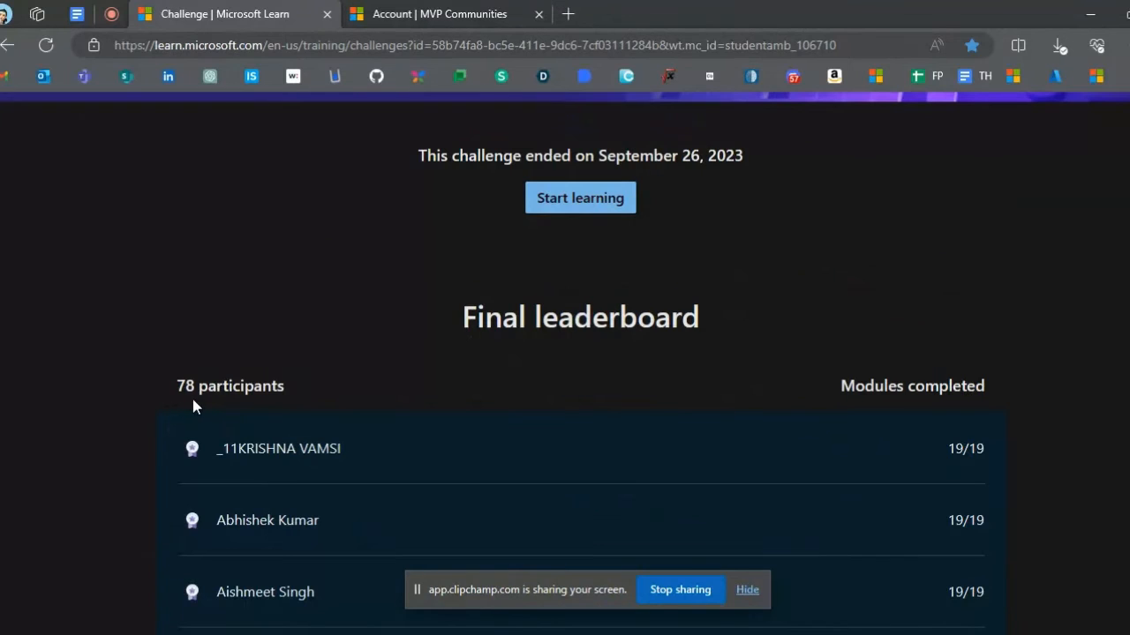
{"action": "left_click", "coordinate": [446, 14]}
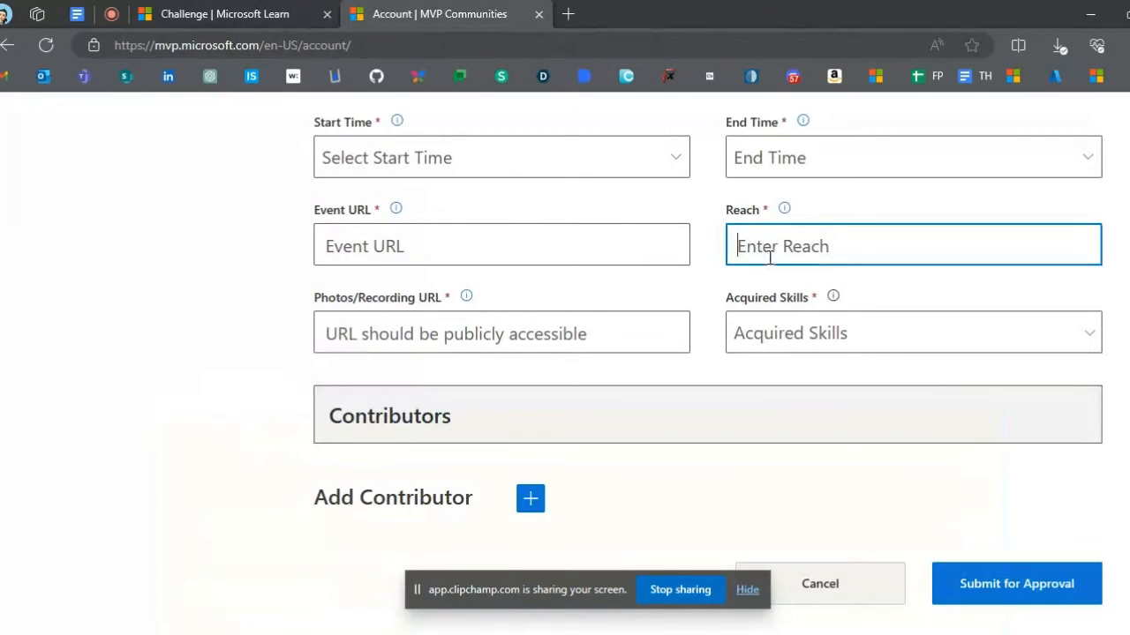
{"action": "type", "text": "78"}
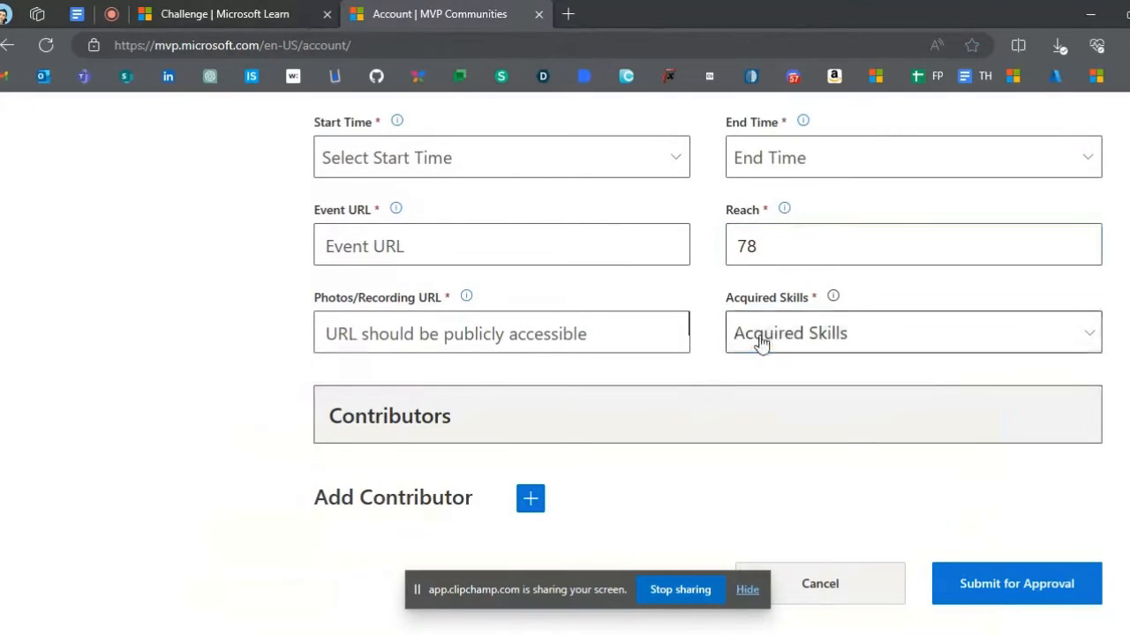
- Select Event Organizing as the acquired skill for the event
{"action": "left_click", "coordinate": [759, 343]}
{"action": "left_click", "coordinate": [763, 431]}
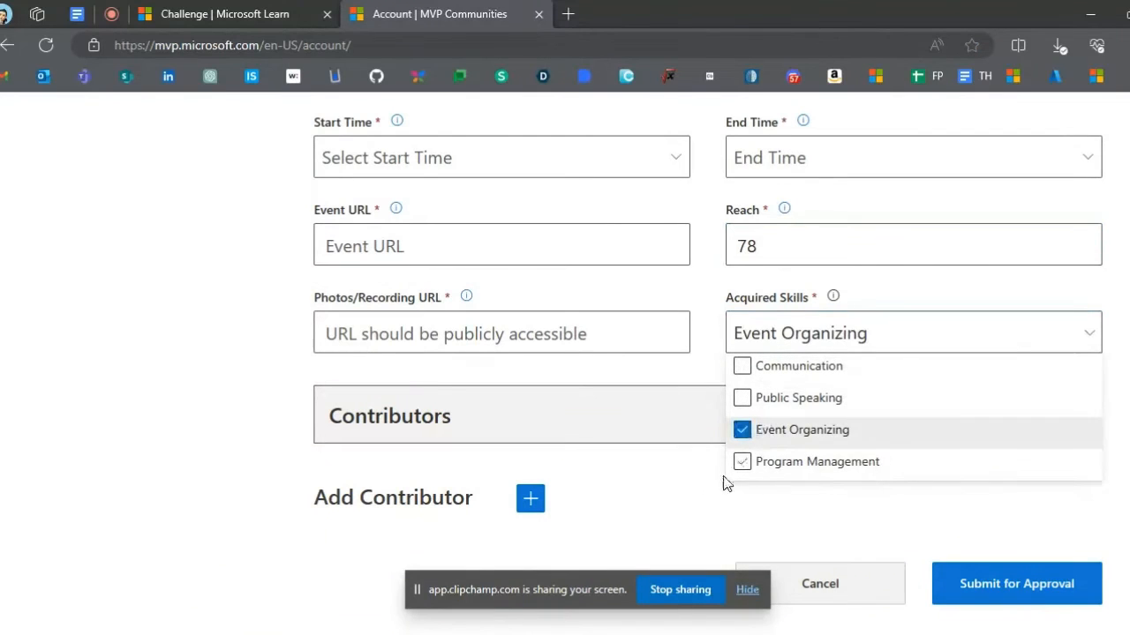
{"action": "left_click", "coordinate": [698, 504]}
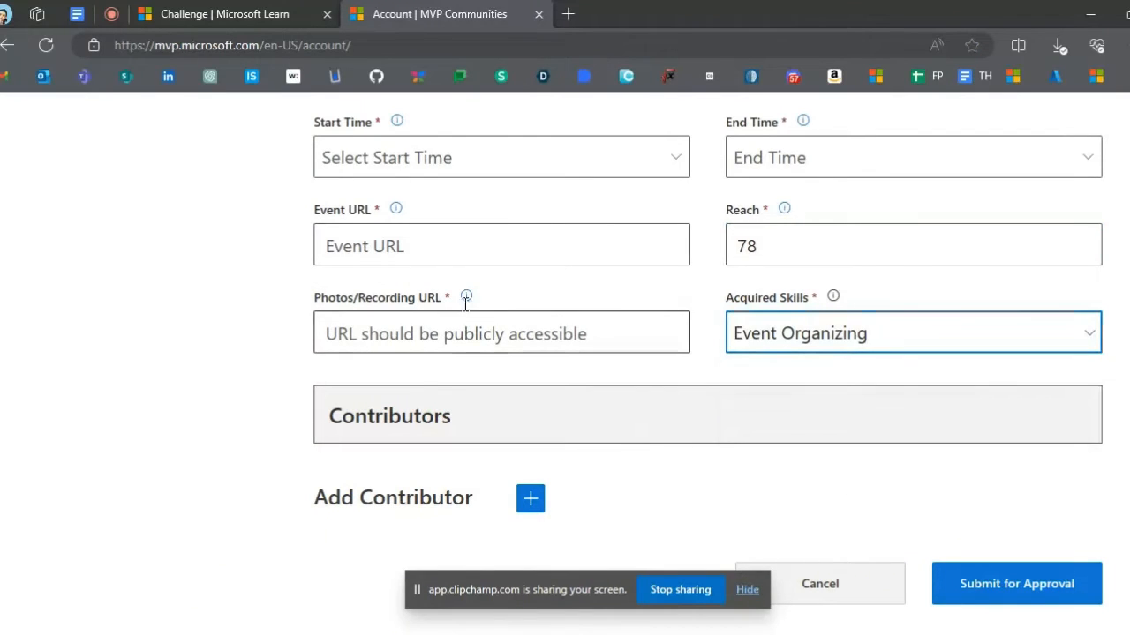
- Copy the challenge page's address into both the Event URL and the Photos/Recording URL of the event form
{"action": "left_click", "coordinate": [259, 11]}
{"action": "left_click", "coordinate": [319, 46]}
{"action": "key", "text": "ctrl+c"}
{"action": "left_click", "coordinate": [423, 13]}
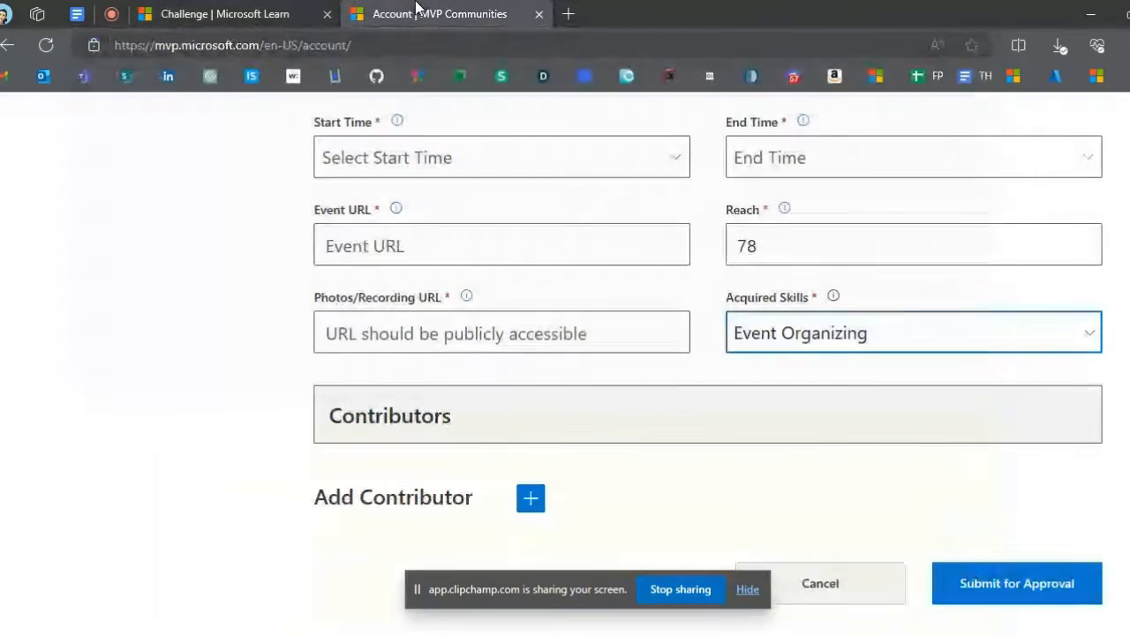
{"action": "left_click", "coordinate": [436, 241]}
{"action": "key", "text": "ctrl+v"}
{"action": "left_click", "coordinate": [433, 328]}
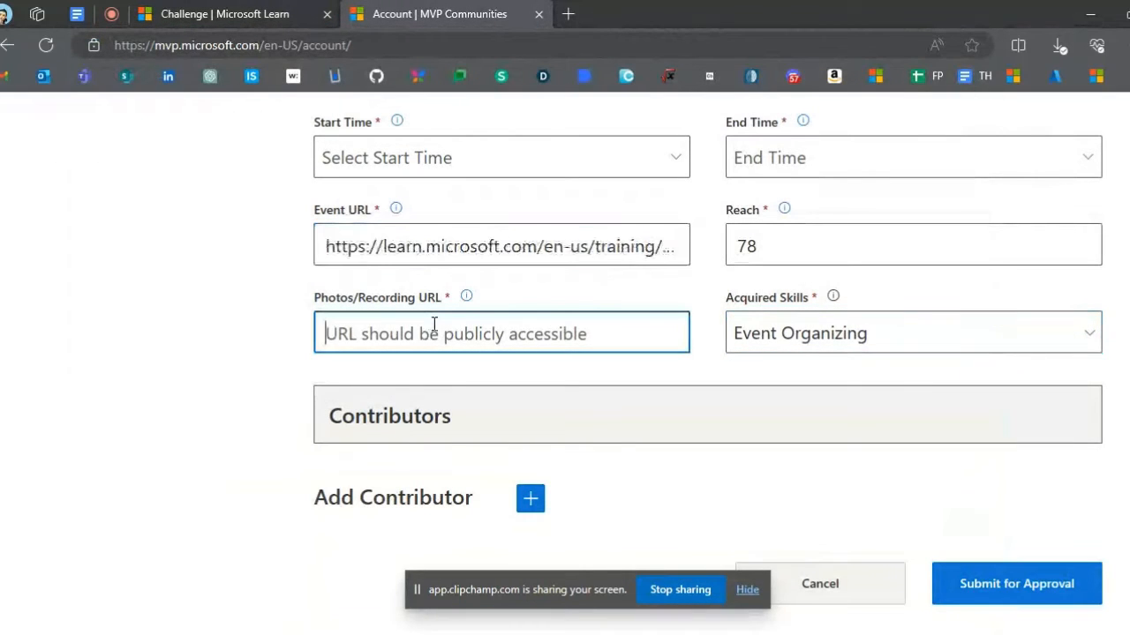
{"action": "key", "text": "ctrl+v"}
{"action": "left_click", "coordinate": [202, 277]}
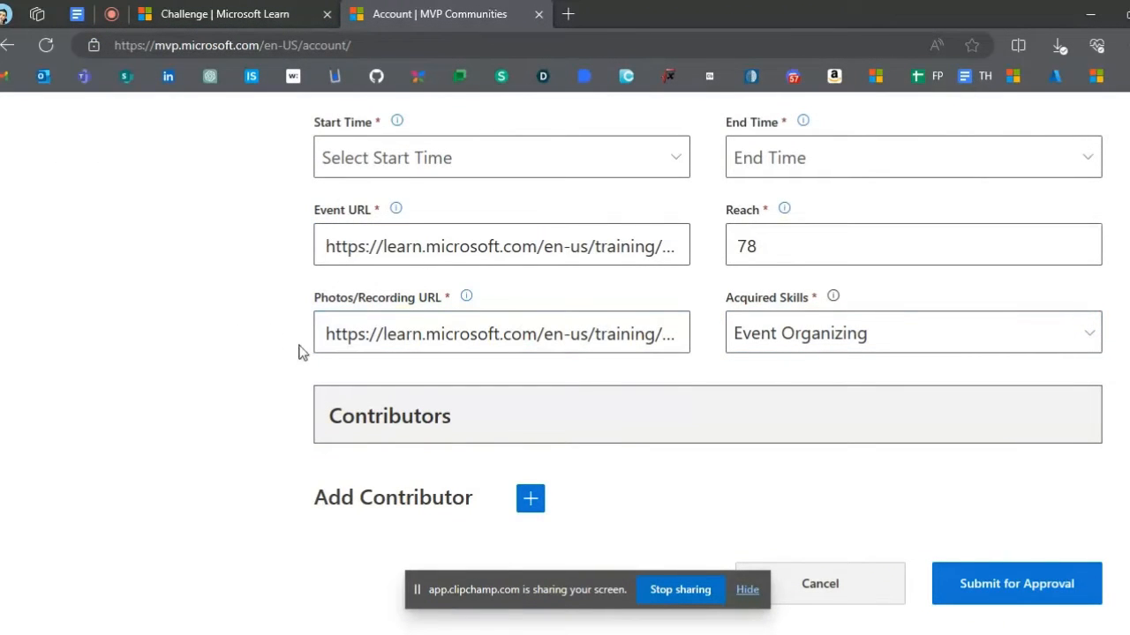
{"action": "scroll", "coordinate": [995, 474], "scroll_direction": "down", "scroll_amount": 1}
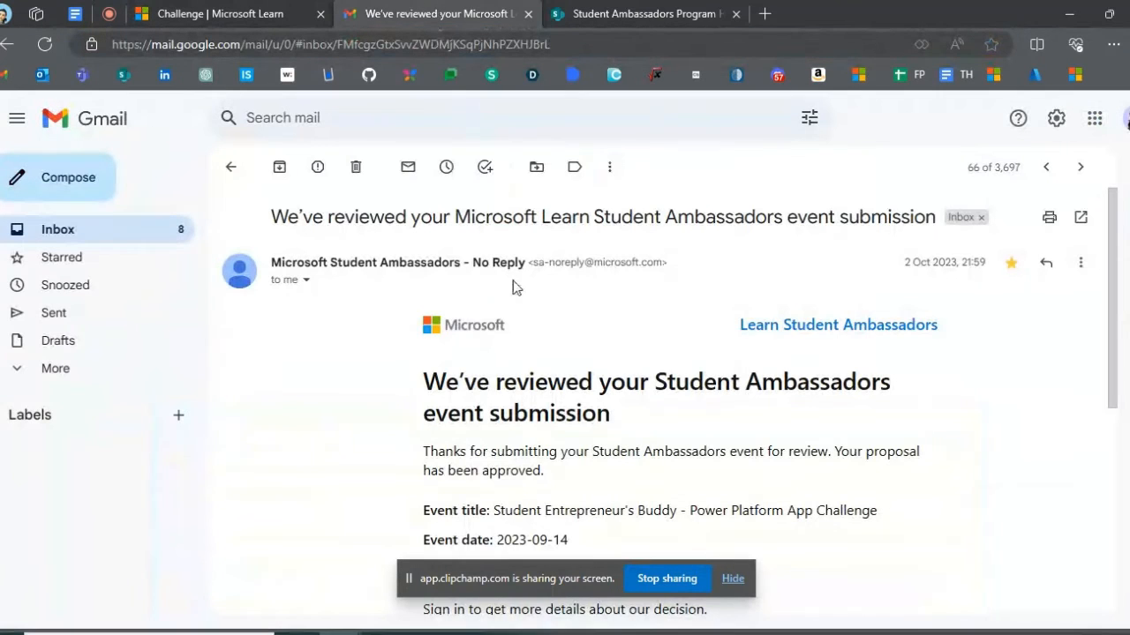
- Read the Gmail message about the reviewed Student Ambassadors event submission, including the decision and the event's title, date and region
{"action": "scroll", "coordinate": [555, 444], "scroll_direction": "down", "scroll_amount": 2}
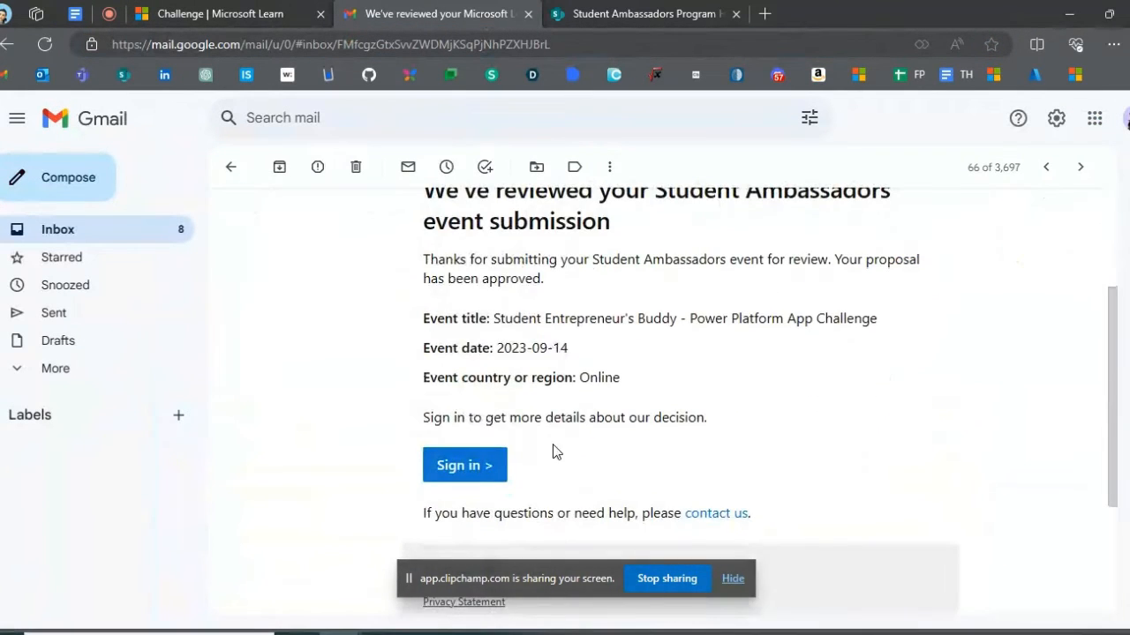
{"action": "scroll", "coordinate": [555, 449], "scroll_direction": "up", "scroll_amount": 1}
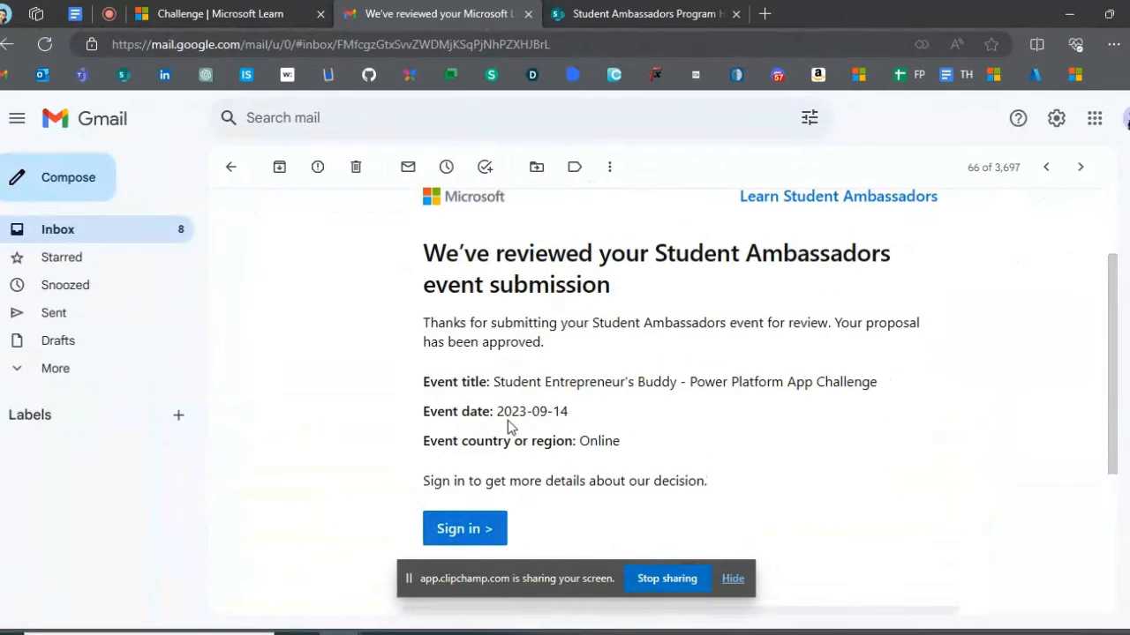
{"action": "scroll", "coordinate": [578, 443], "scroll_direction": "up", "scroll_amount": 1}
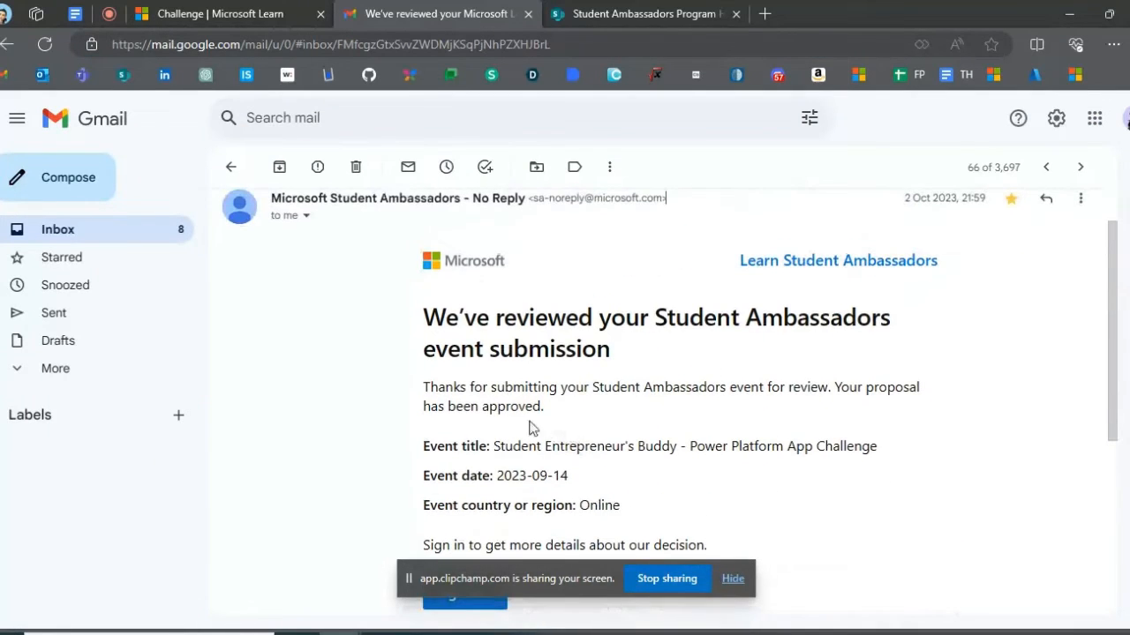
{"action": "scroll", "coordinate": [512, 428], "scroll_direction": "up", "scroll_amount": 1}
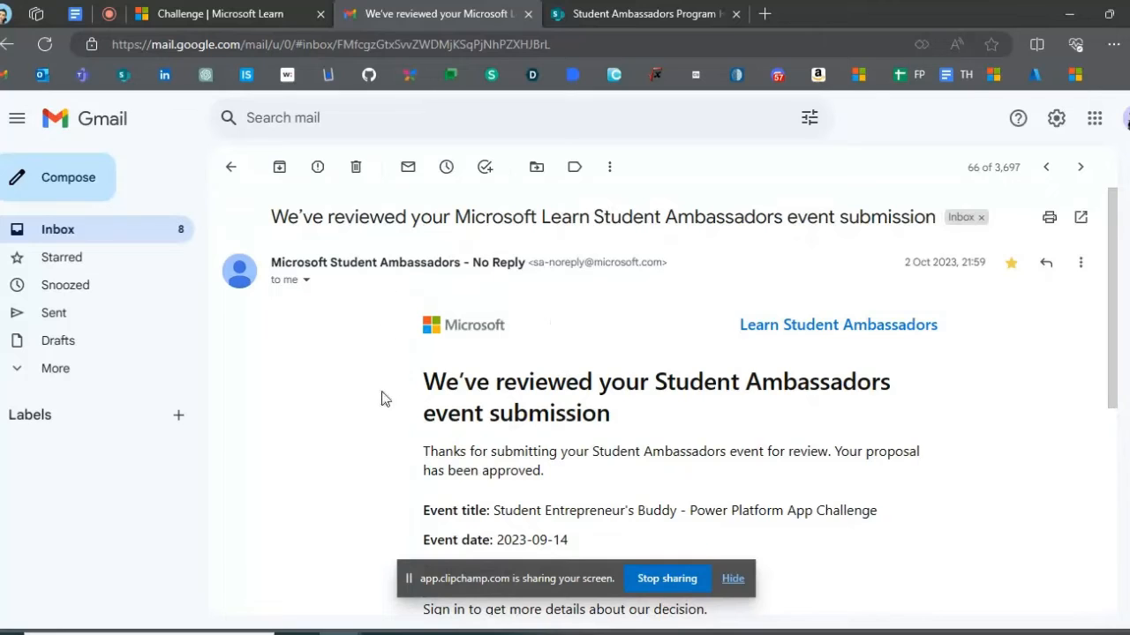
- Open the Event Incentives request form from the Active Forms page of the Student Ambassadors Program Handbook and view its introduction
{"action": "left_click", "coordinate": [589, 15]}
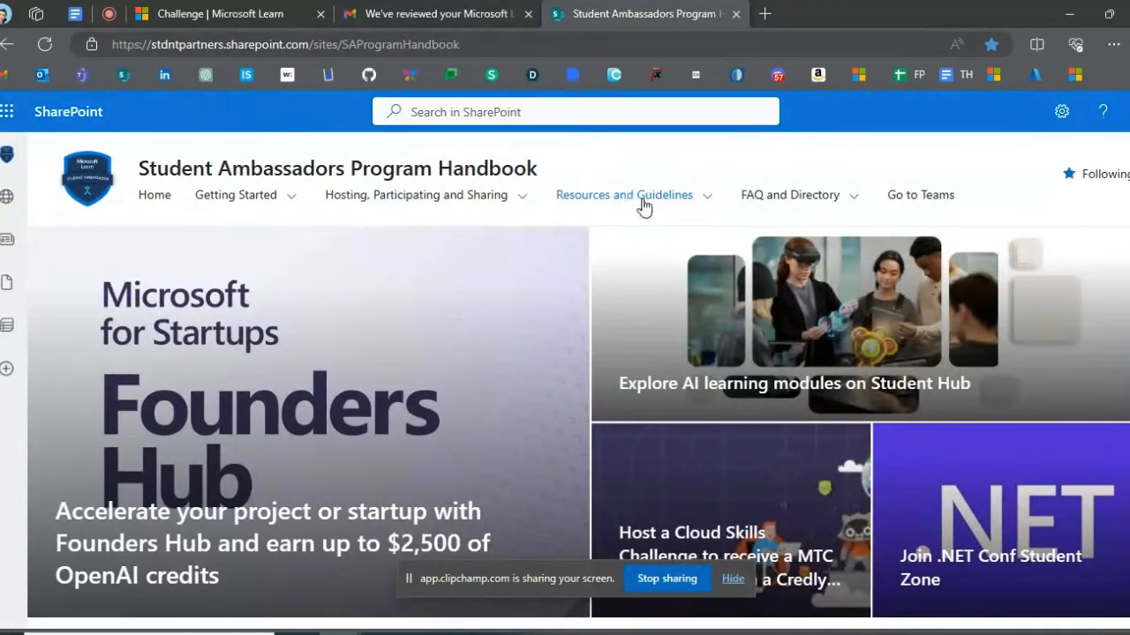
{"action": "mouse_move", "coordinate": [641, 207]}
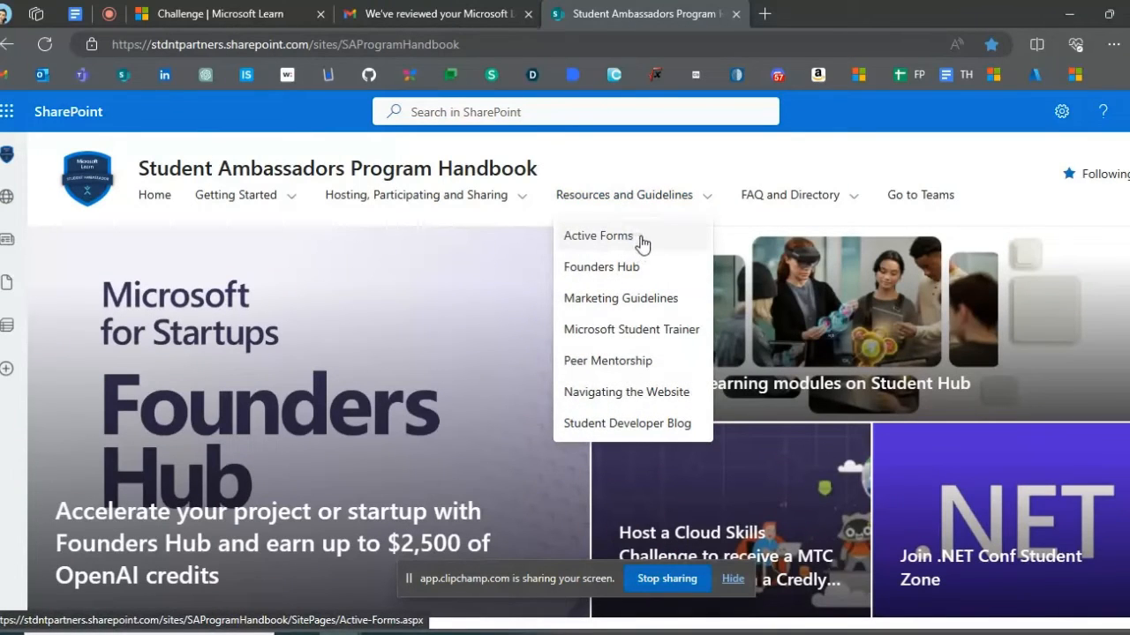
{"action": "left_click", "coordinate": [642, 240]}
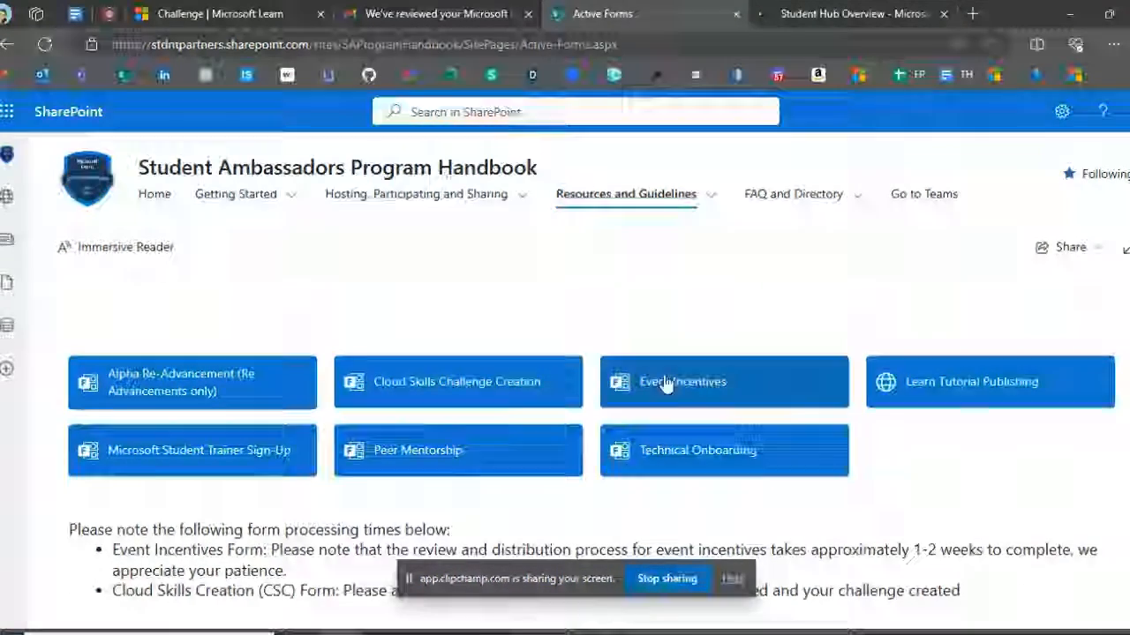
{"action": "left_click", "coordinate": [665, 385]}
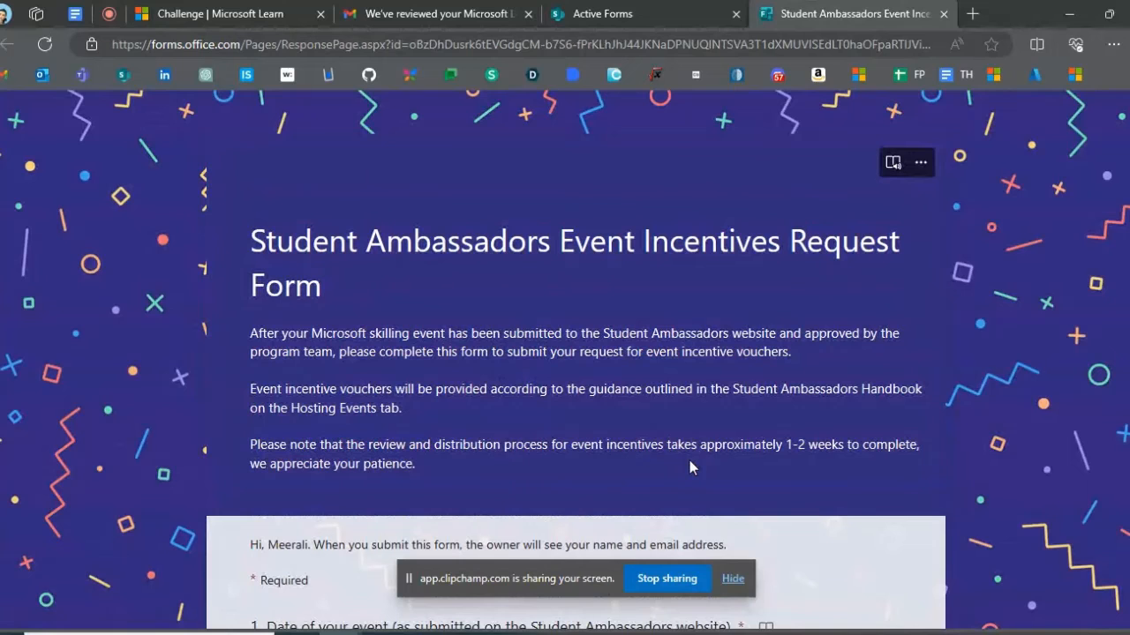
{"action": "scroll", "coordinate": [609, 375], "scroll_direction": "down", "scroll_amount": 2}
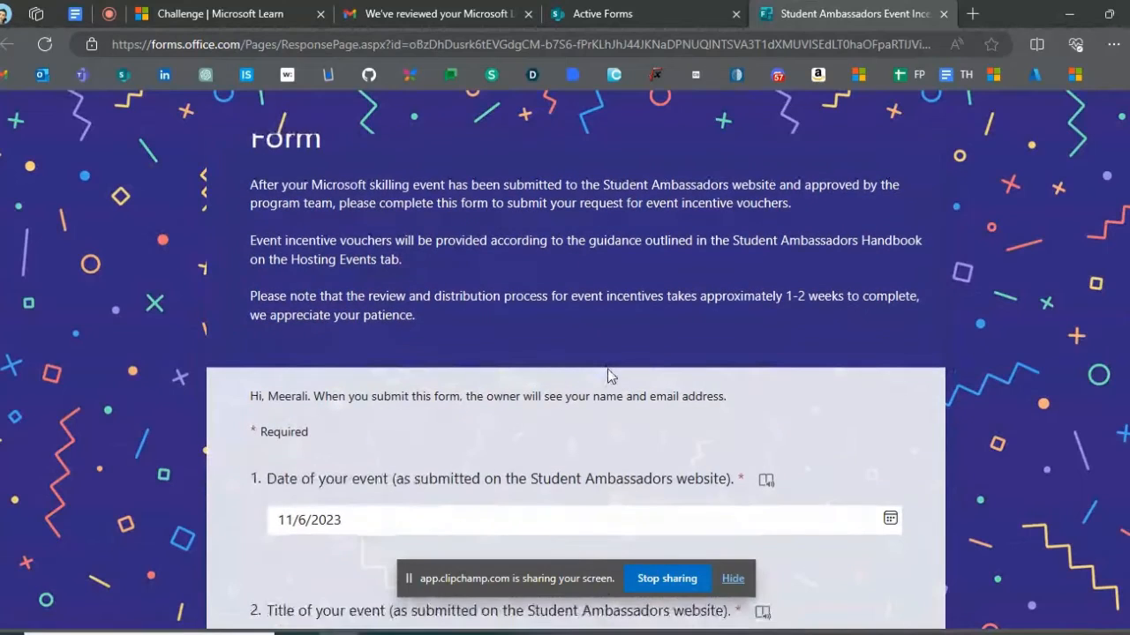
- Review the event date, event title and number of unique attendees in the Event Incentives request form
{"action": "scroll", "coordinate": [608, 376], "scroll_direction": "down", "scroll_amount": 2}
{"action": "left_click", "coordinate": [608, 368]}
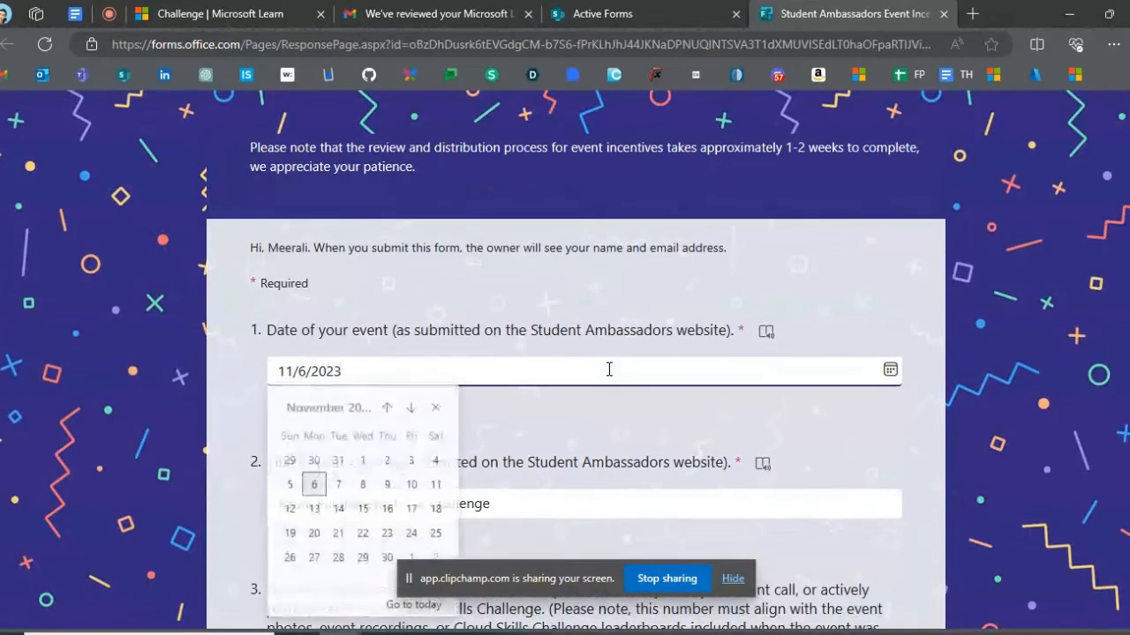
{"action": "scroll", "coordinate": [607, 369], "scroll_direction": "down", "scroll_amount": 1}
{"action": "scroll", "coordinate": [607, 371], "scroll_direction": "down", "scroll_amount": 1}
{"action": "double_click", "coordinate": [557, 353]}
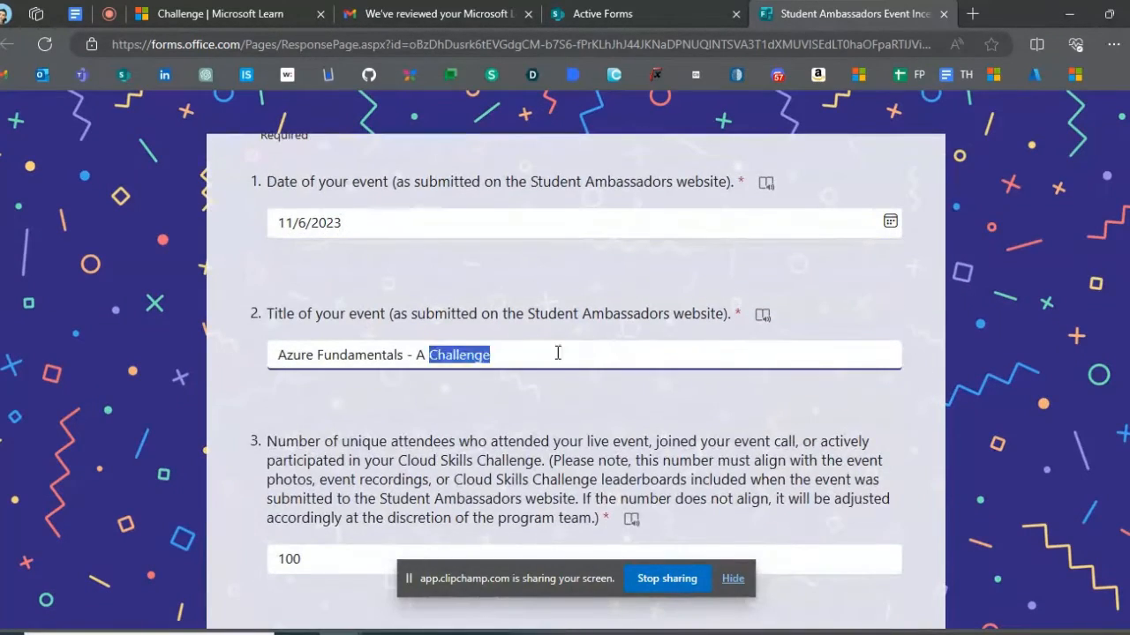
{"action": "scroll", "coordinate": [557, 353], "scroll_direction": "down", "scroll_amount": 1}
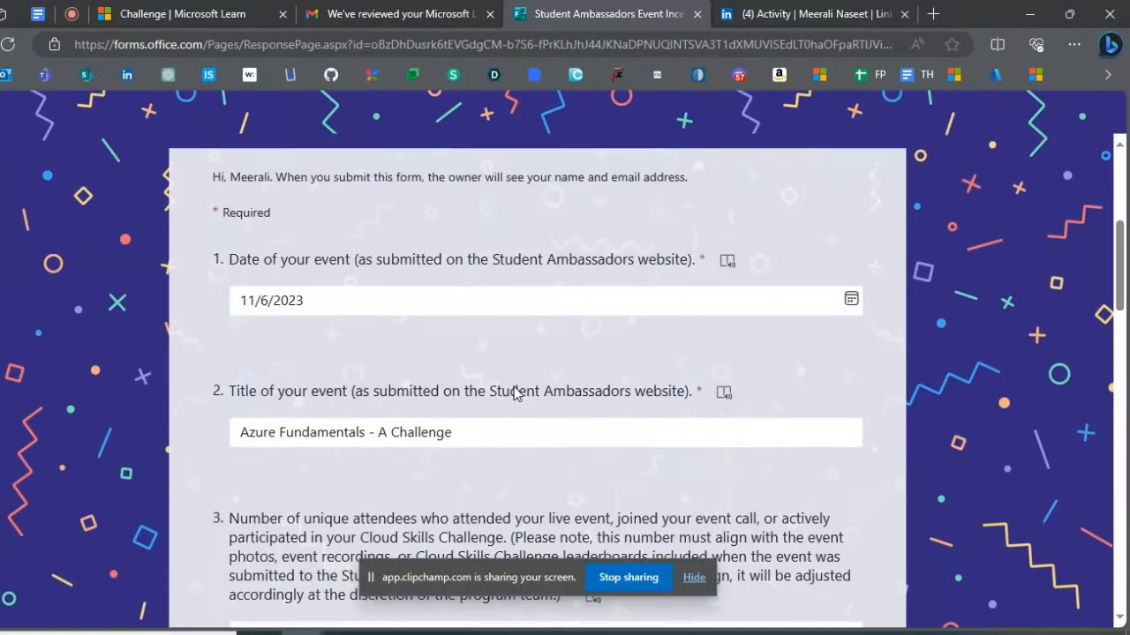
{"action": "scroll", "coordinate": [515, 390], "scroll_direction": "down", "scroll_amount": 1}
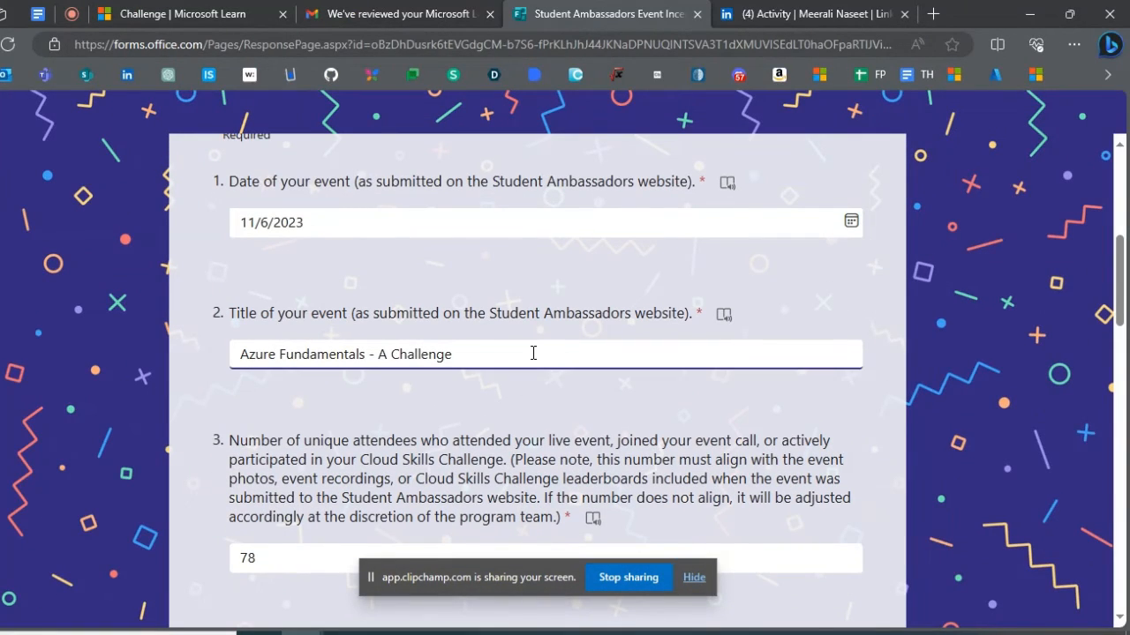
{"action": "triple_click", "coordinate": [533, 353]}
{"action": "left_click", "coordinate": [533, 353]}
{"action": "scroll", "coordinate": [515, 402], "scroll_direction": "down", "scroll_amount": 2}
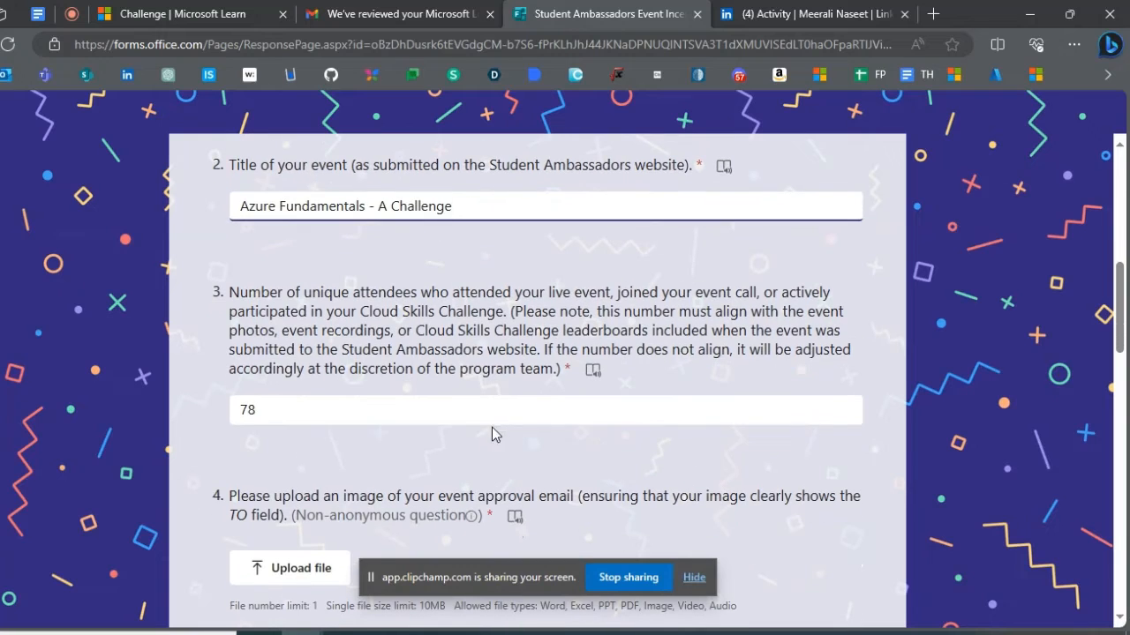
{"action": "left_click", "coordinate": [498, 417]}
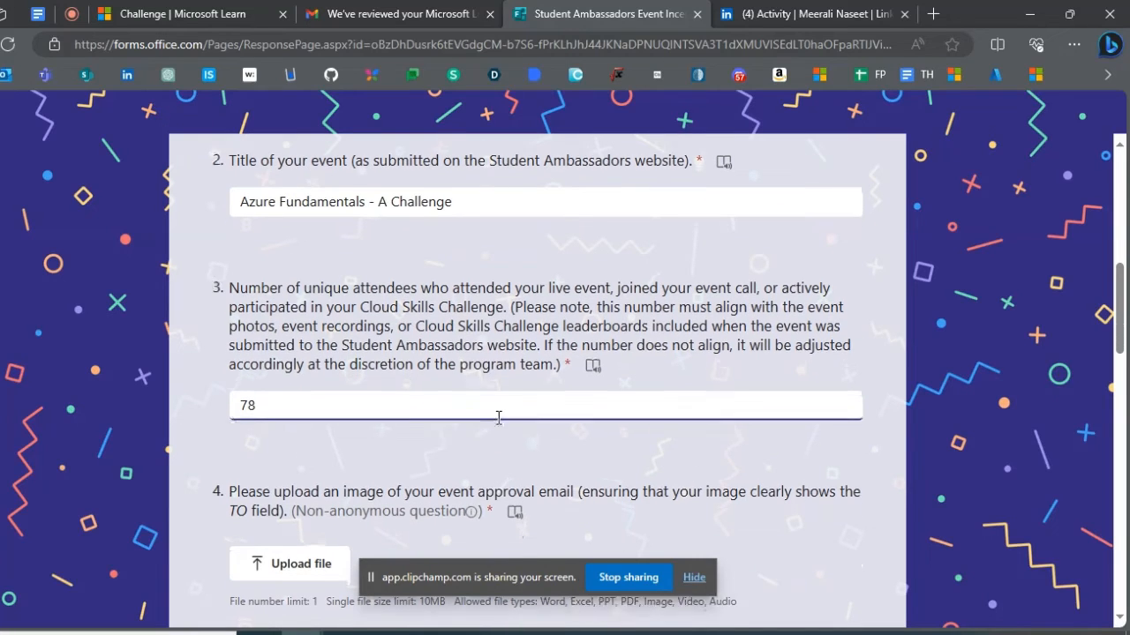
- Examine the rest of the form: approval email upload, incentive choices, Workshop-o-Matic questions, full-name agreement and incentive ideas
{"action": "scroll", "coordinate": [497, 416], "scroll_direction": "down", "scroll_amount": 2}
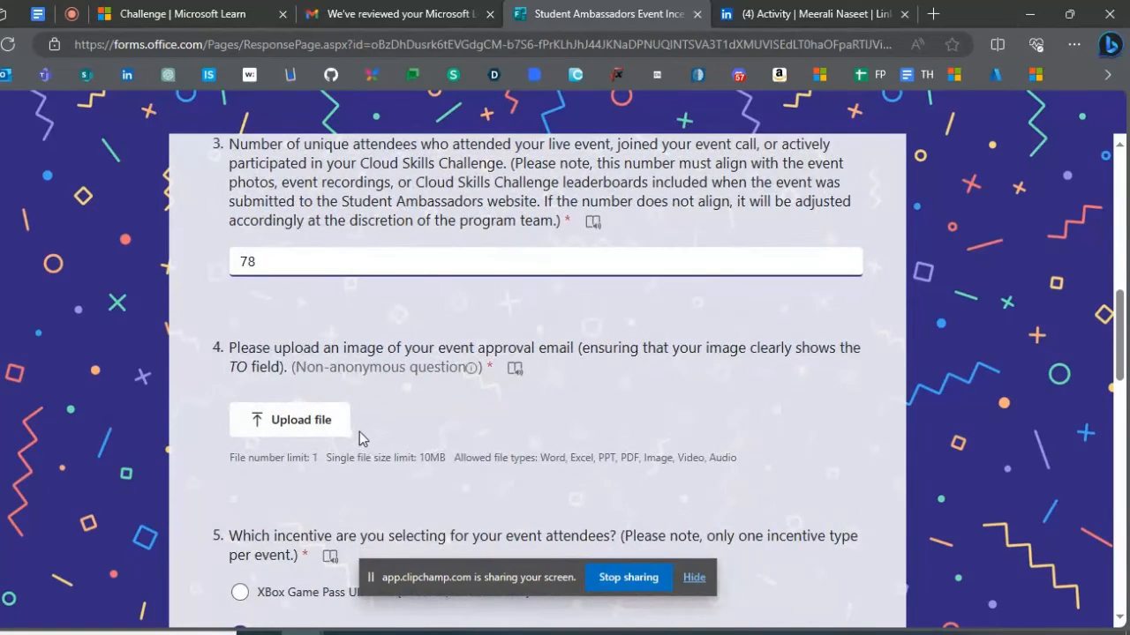
{"action": "scroll", "coordinate": [359, 431], "scroll_direction": "down", "scroll_amount": 3}
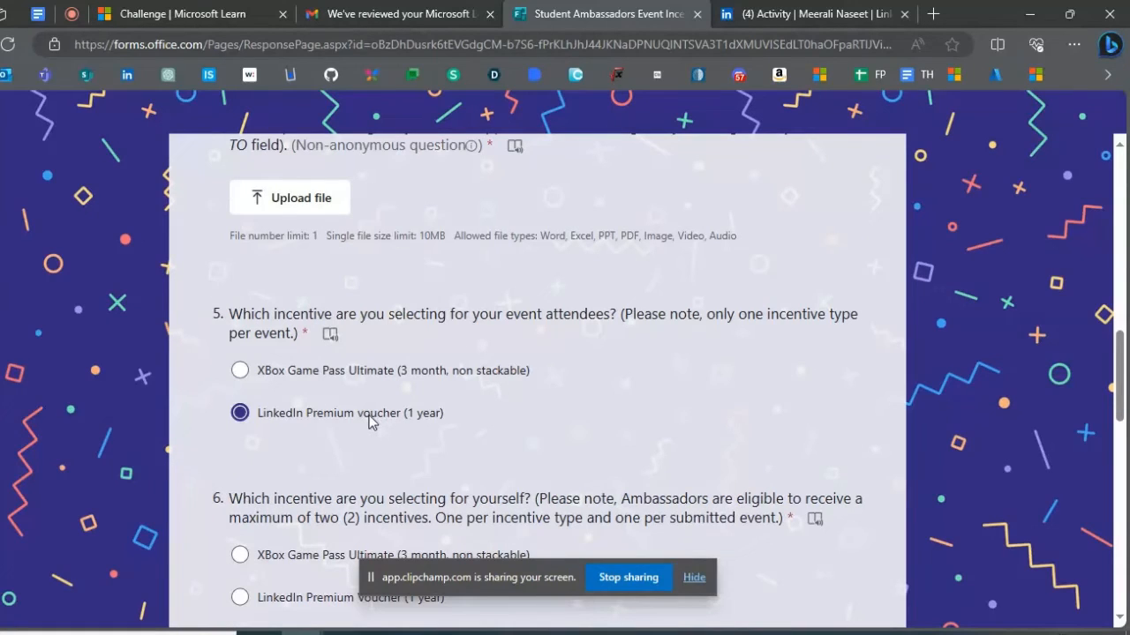
{"action": "scroll", "coordinate": [369, 422], "scroll_direction": "down", "scroll_amount": 3}
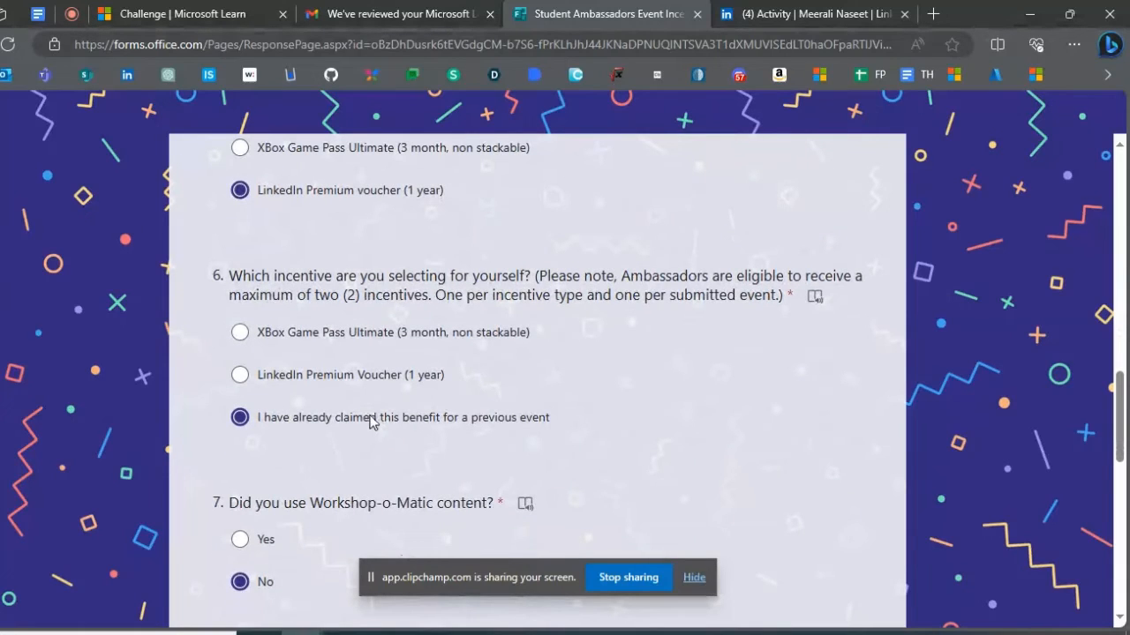
{"action": "scroll", "coordinate": [357, 439], "scroll_direction": "down", "scroll_amount": 2}
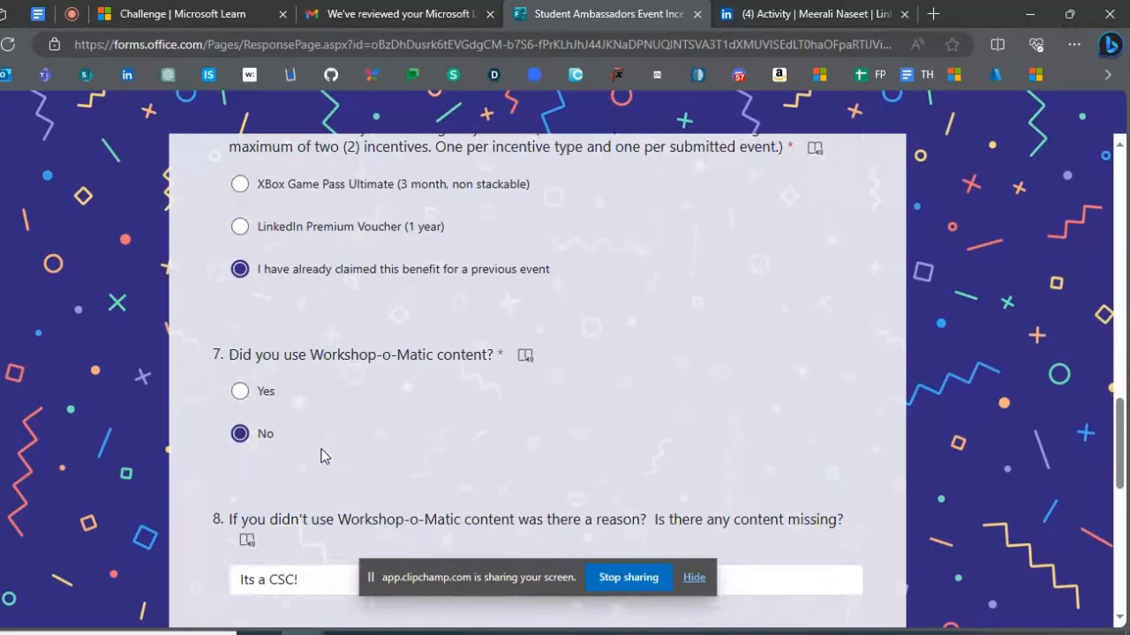
{"action": "scroll", "coordinate": [321, 455], "scroll_direction": "down", "scroll_amount": 2}
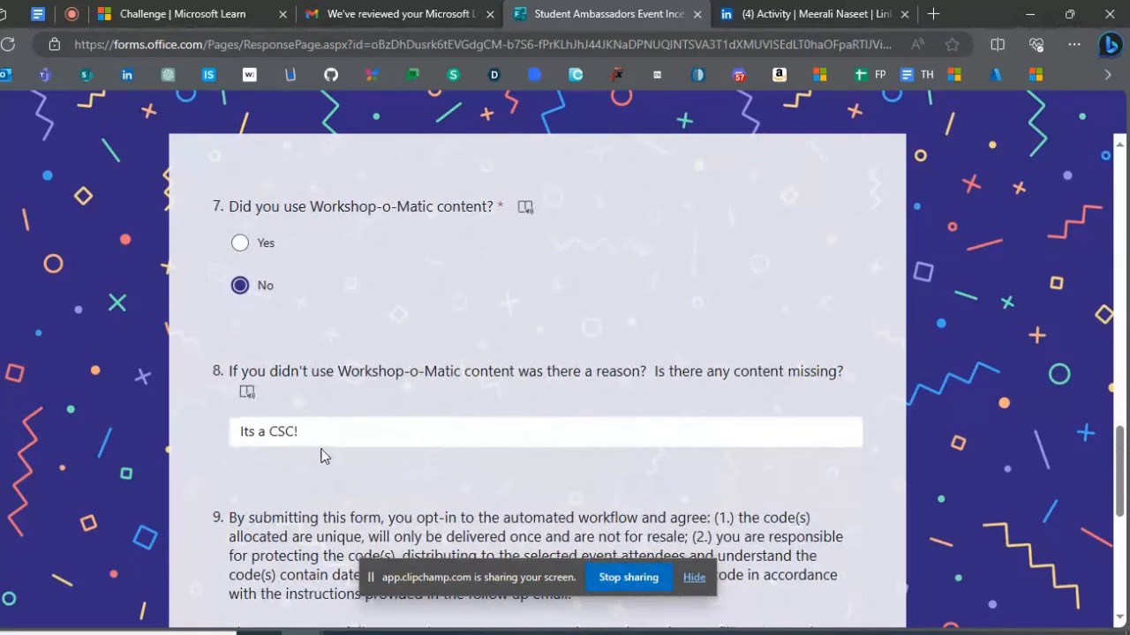
{"action": "scroll", "coordinate": [323, 455], "scroll_direction": "down", "scroll_amount": 2}
{"action": "scroll", "coordinate": [323, 452], "scroll_direction": "down", "scroll_amount": 1}
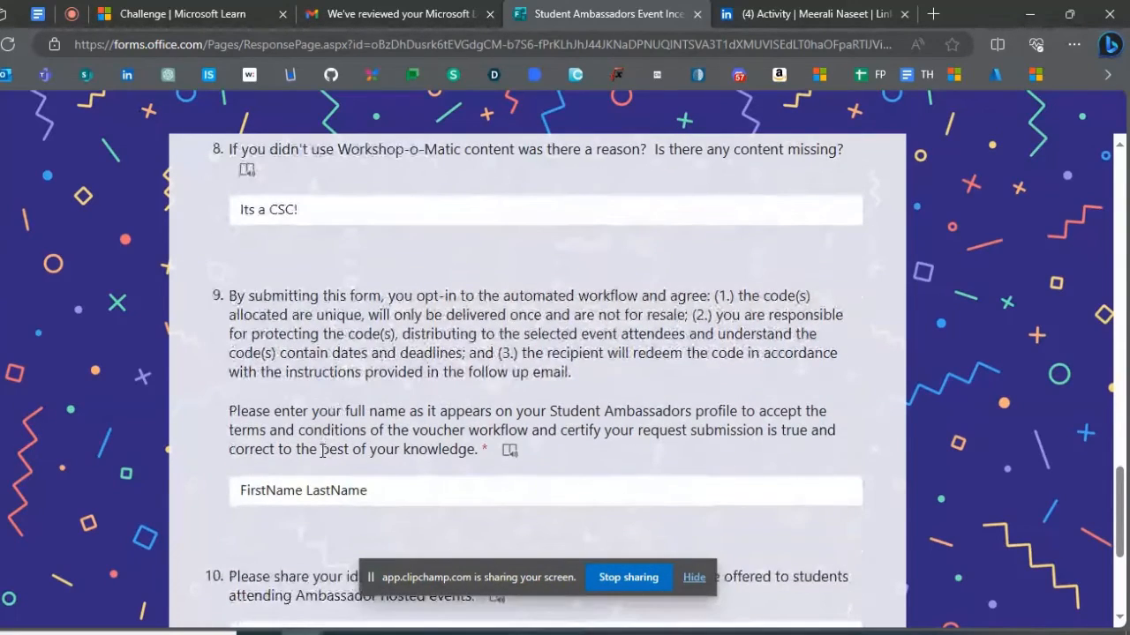
{"action": "scroll", "coordinate": [323, 452], "scroll_direction": "down", "scroll_amount": 2}
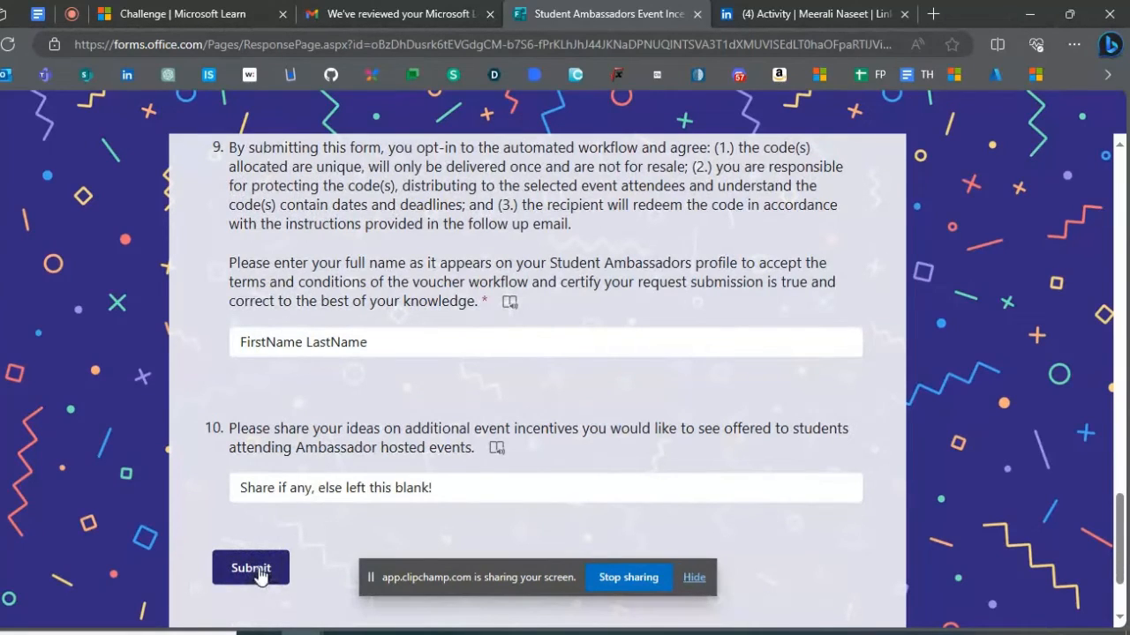
- Close the review email and the incentives form to show the LinkedIn Beta swag kit post, and hide the screen-sharing notice
{"action": "left_click", "coordinate": [490, 16]}
{"action": "left_click", "coordinate": [490, 16]}
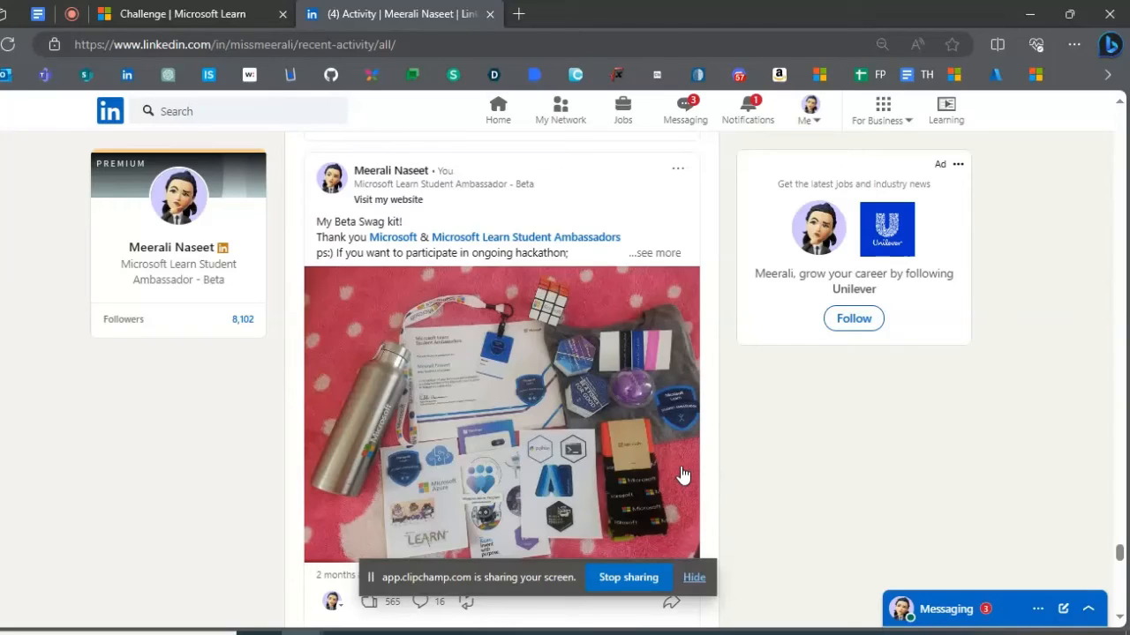
{"action": "left_click", "coordinate": [693, 577]}
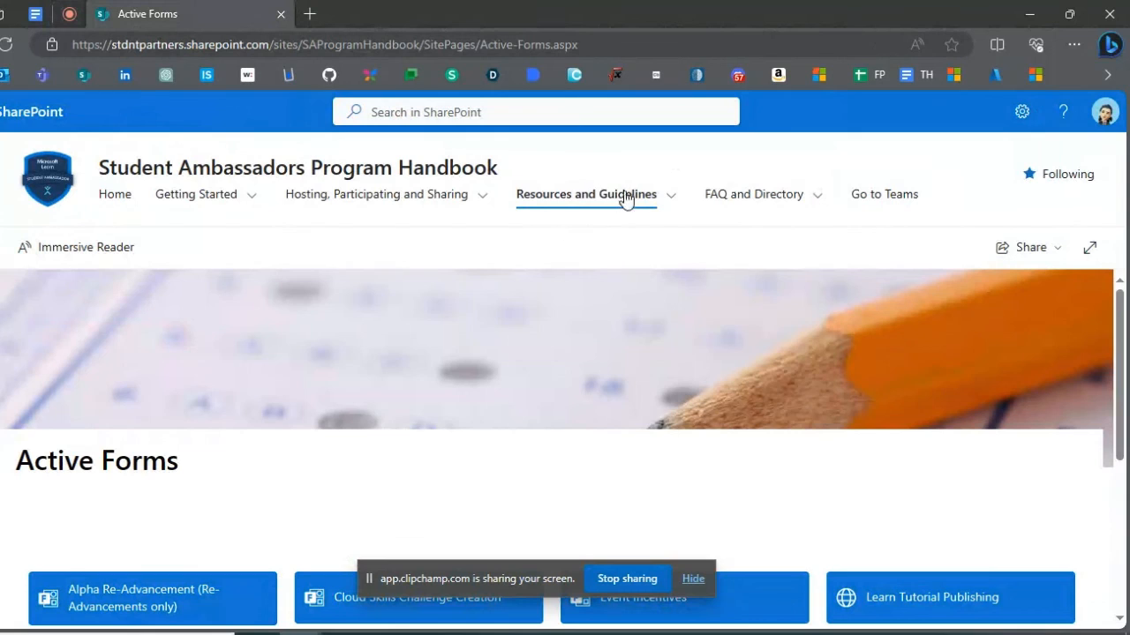
- Open the Marketing Guidelines page of the Student Ambassadors Program Handbook and view its list of resource files
{"action": "mouse_move", "coordinate": [625, 197]}
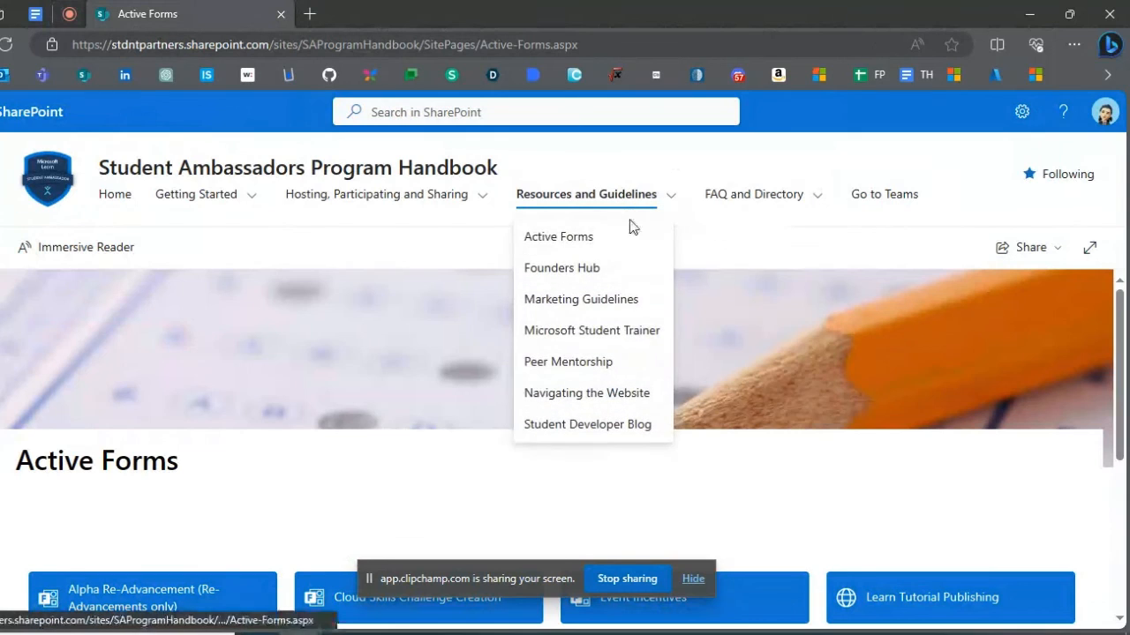
{"action": "left_click", "coordinate": [570, 301]}
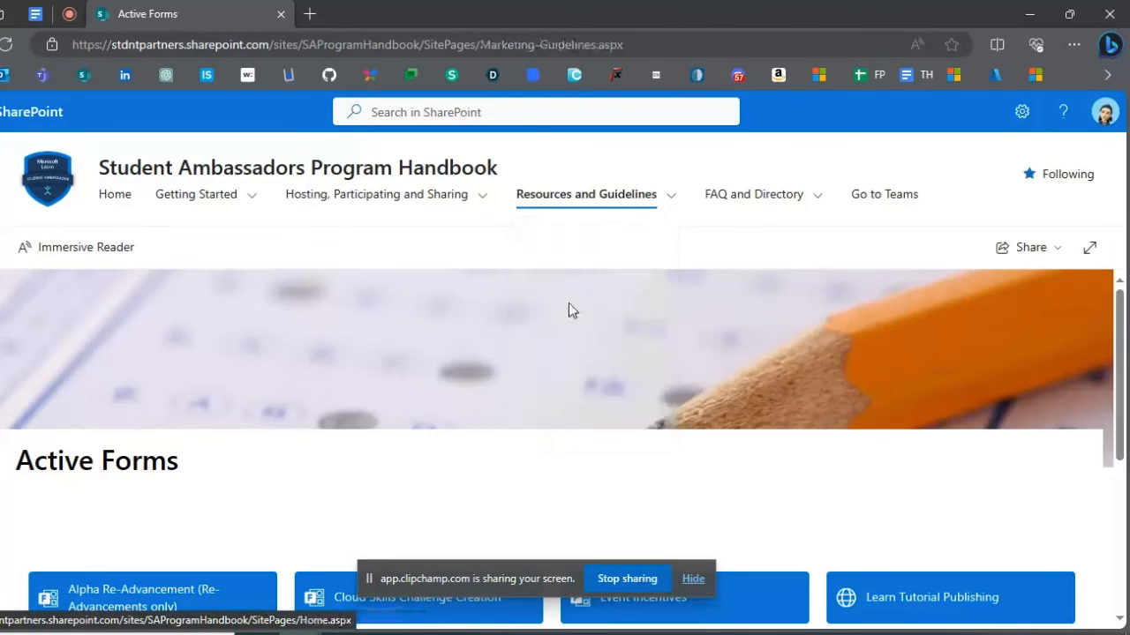
{"action": "scroll", "coordinate": [566, 331], "scroll_direction": "down", "scroll_amount": 2}
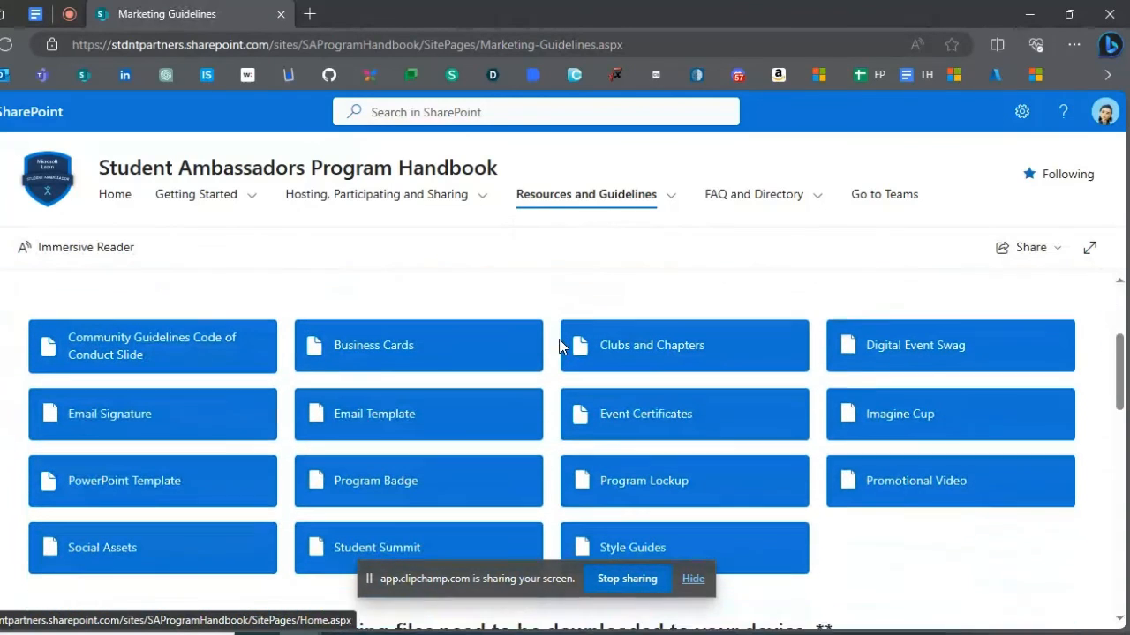